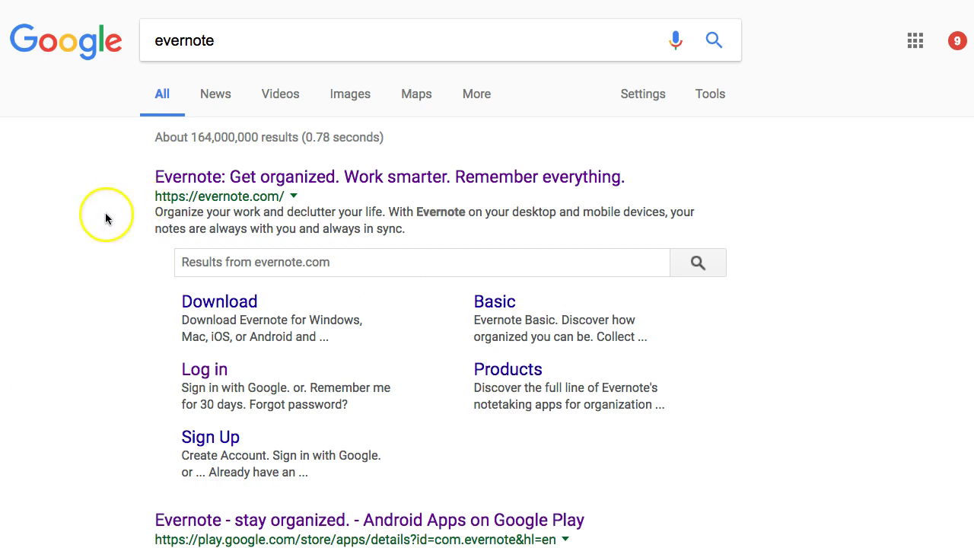
# Step: Look through the Google search results for evernote, including the listings for the different app stores
pyautogui.scroll(-5, 85, 232)
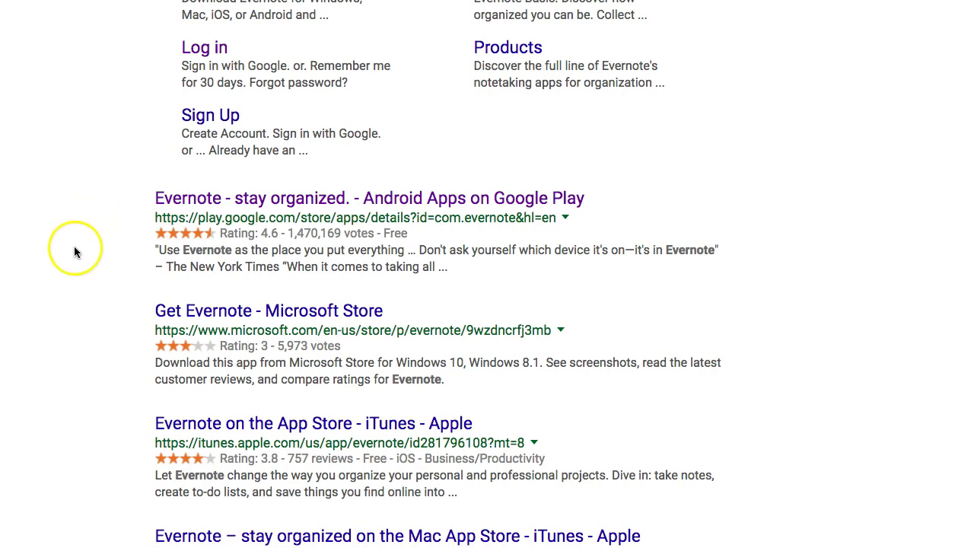
pyautogui.scroll(-3, 74, 246)
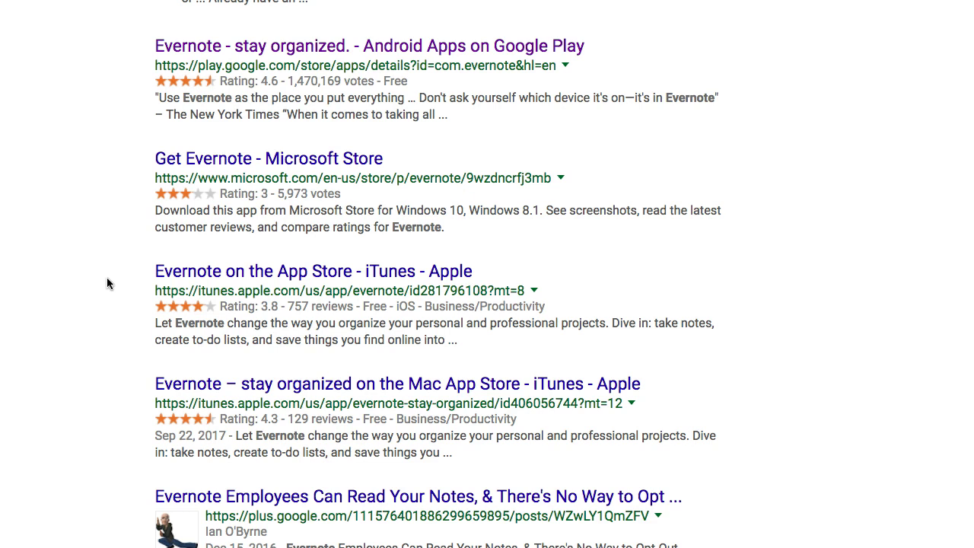
pyautogui.scroll(-2, 108, 278)
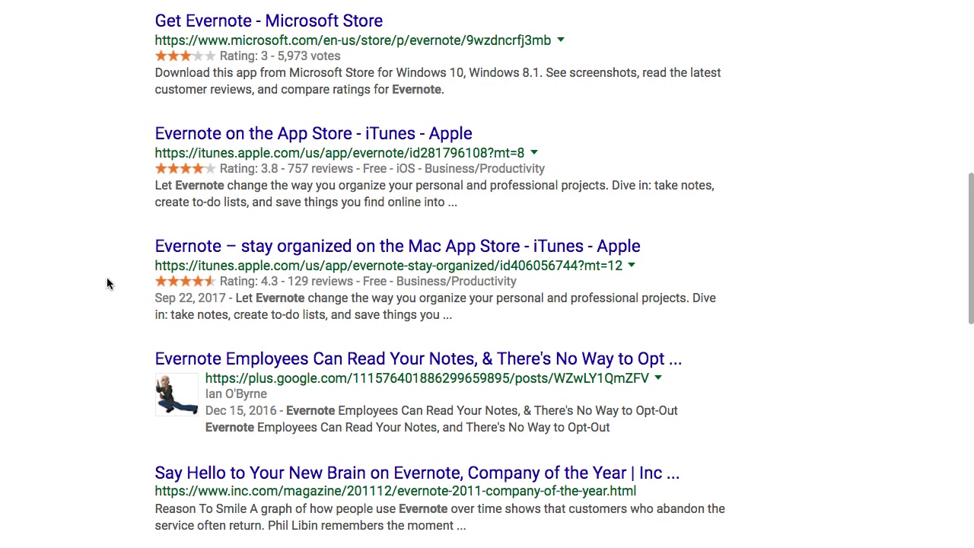
pyautogui.scroll(1, 106, 284)
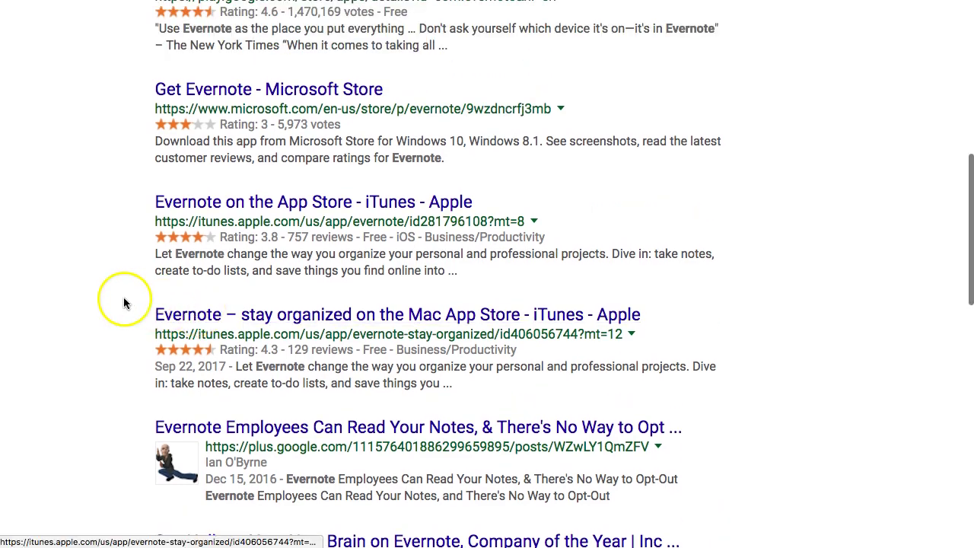
pyautogui.scroll(1, 125, 298)
pyautogui.scroll(7, 124, 303)
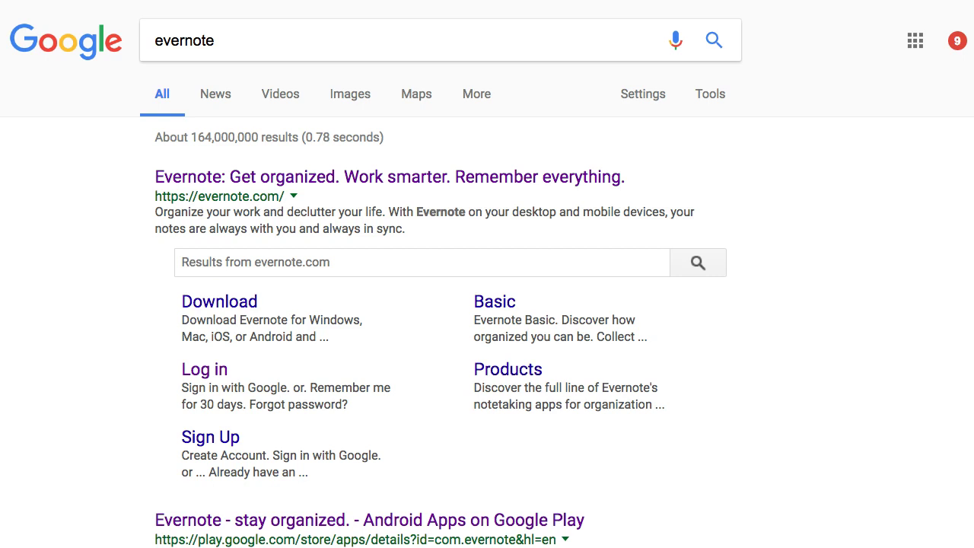
# Step: Open the official evernote.com search result and look over the homepage with its sign-up form and product sections
pyautogui.rightClick(234, 177)
pyautogui.click(228, 115)
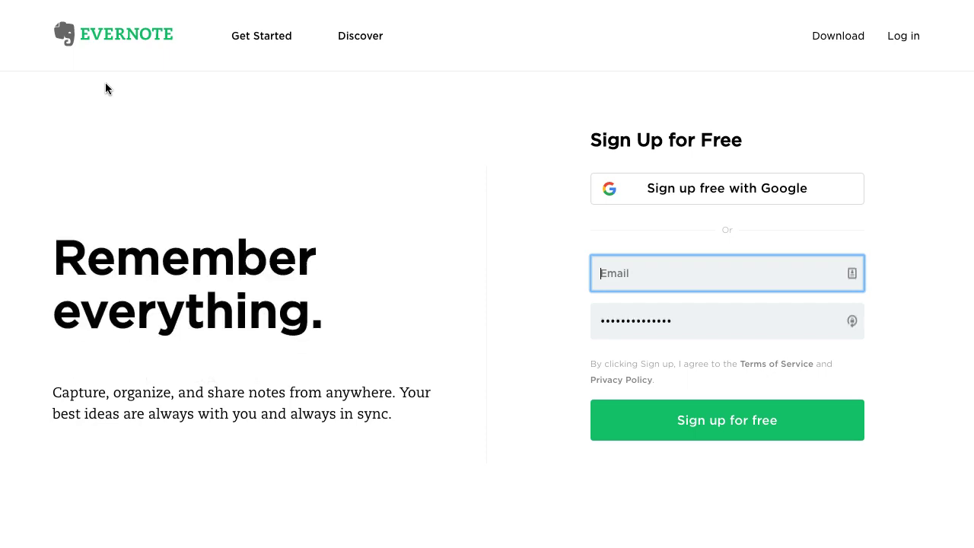
pyautogui.click(239, 92)
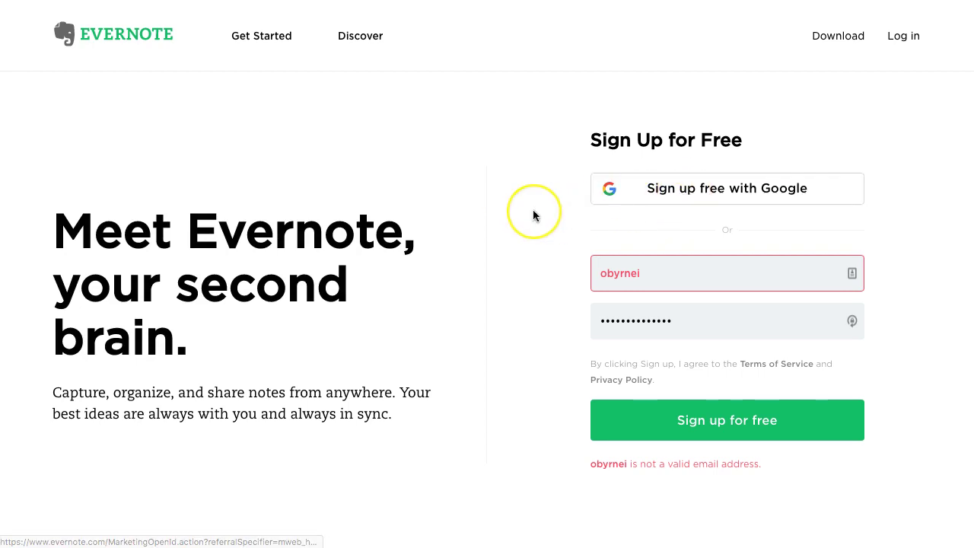
pyautogui.scroll(-8, 533, 216)
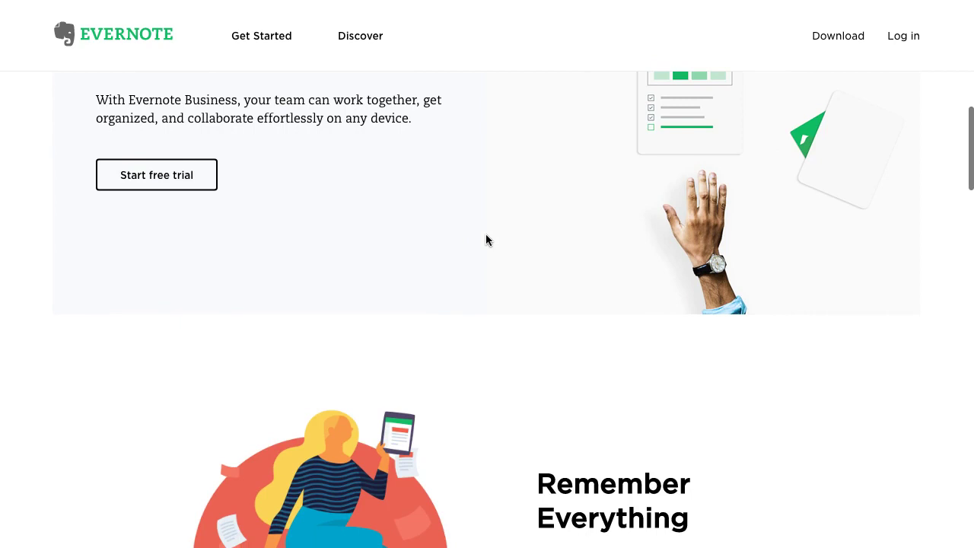
pyautogui.scroll(-5, 487, 241)
pyautogui.scroll(13, 488, 240)
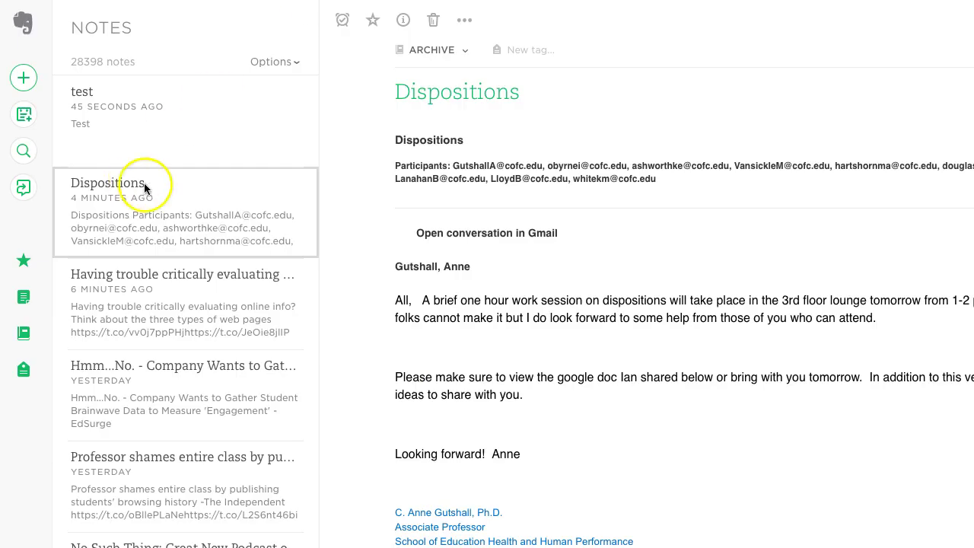
# Step: View the Dispositions note and the note about critically evaluating online info in the Evernote web client
pyautogui.click(137, 187)
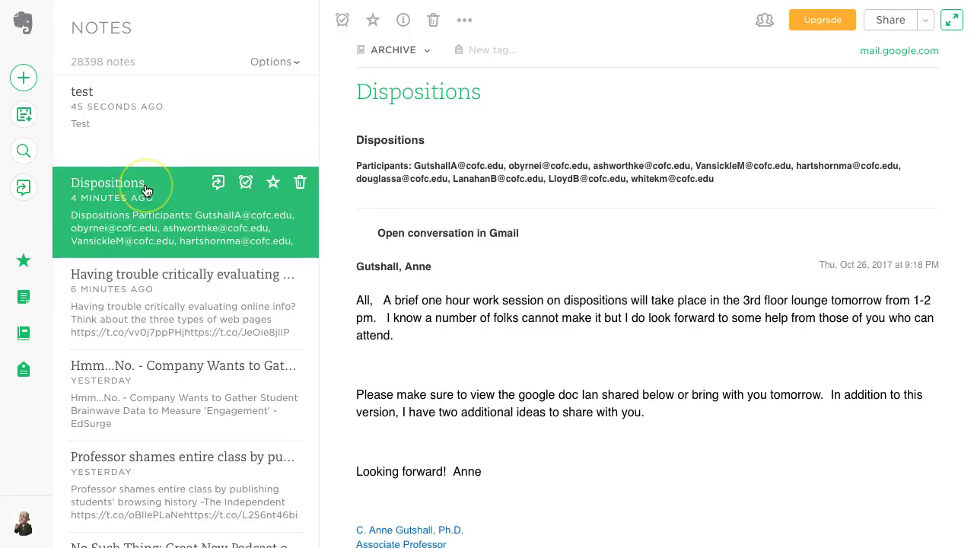
pyautogui.click(76, 135)
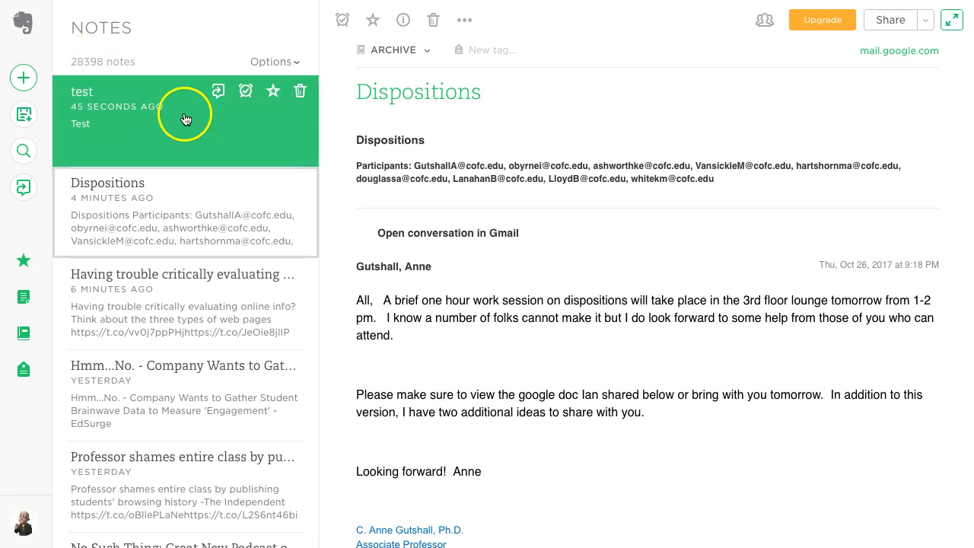
pyautogui.click(186, 302)
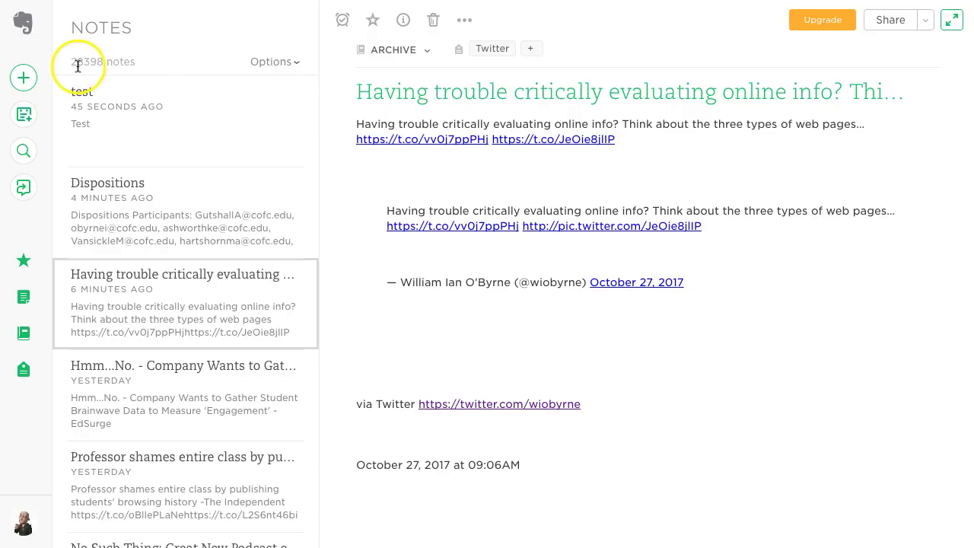
pyautogui.click(21, 524)
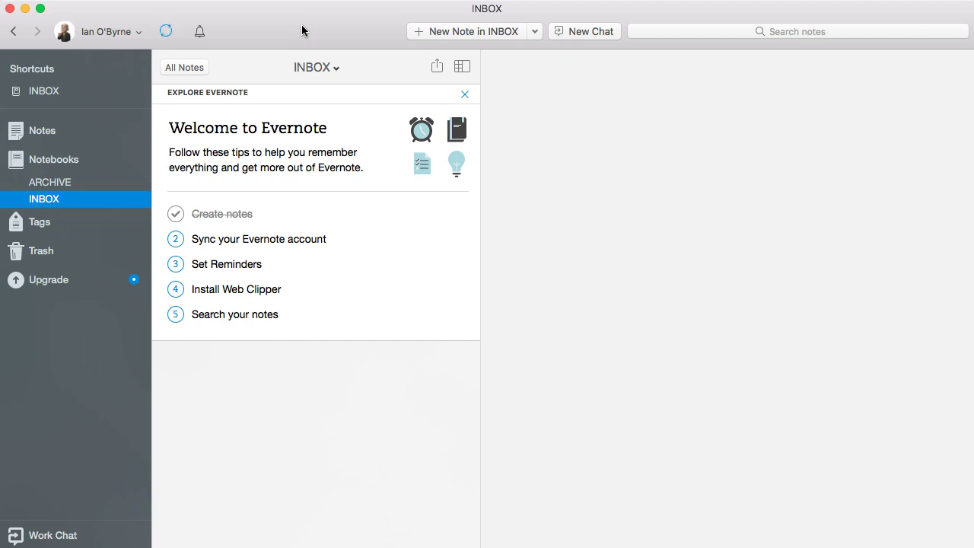
# Step: Switch to the Evernote desktop app and show the list of all notebooks
pyautogui.click(287, 30)
pyautogui.click(54, 161)
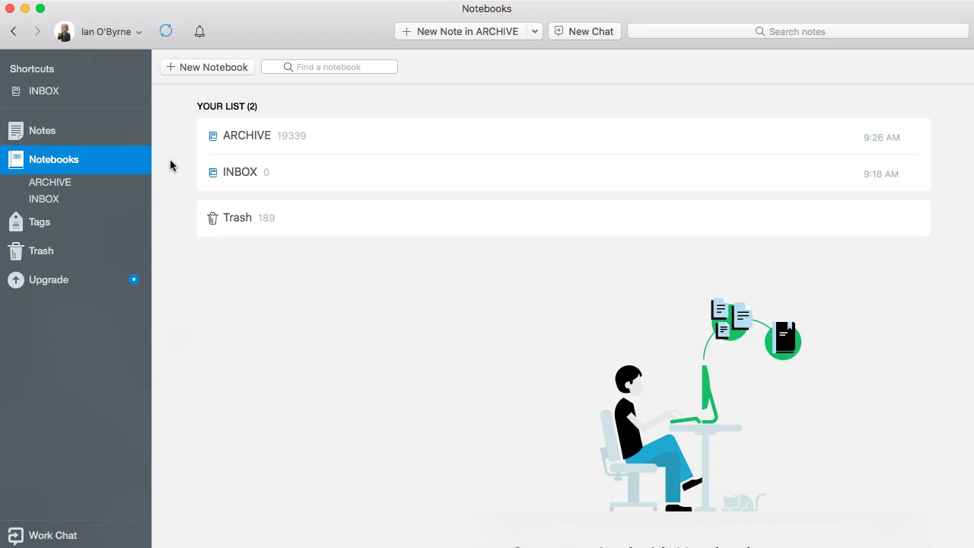
pyautogui.click(207, 66)
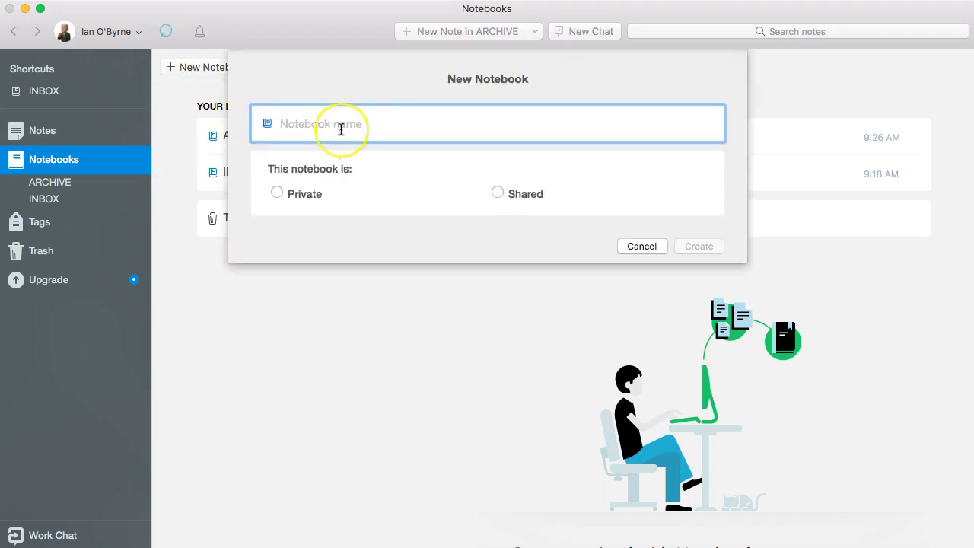
pyautogui.write('@school')
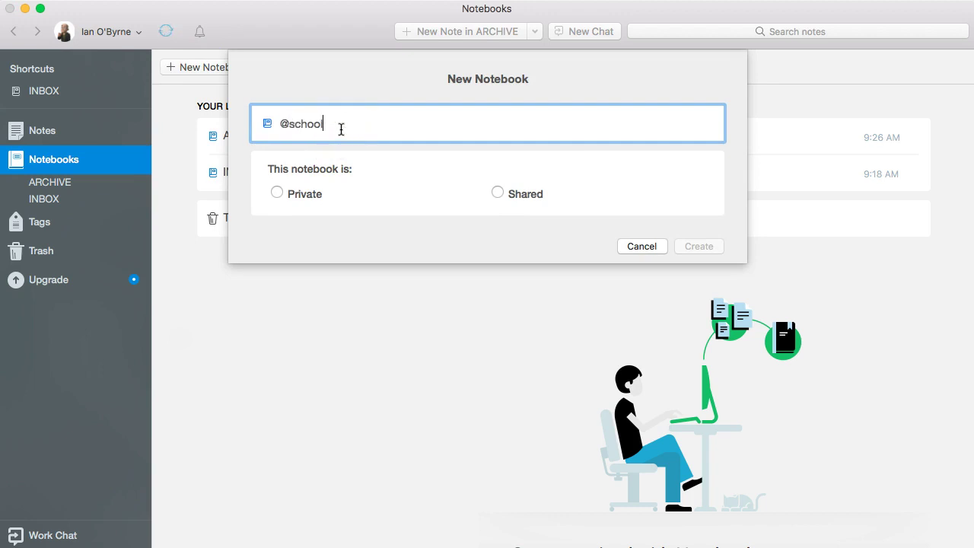
pyautogui.click(304, 196)
pyautogui.click(498, 195)
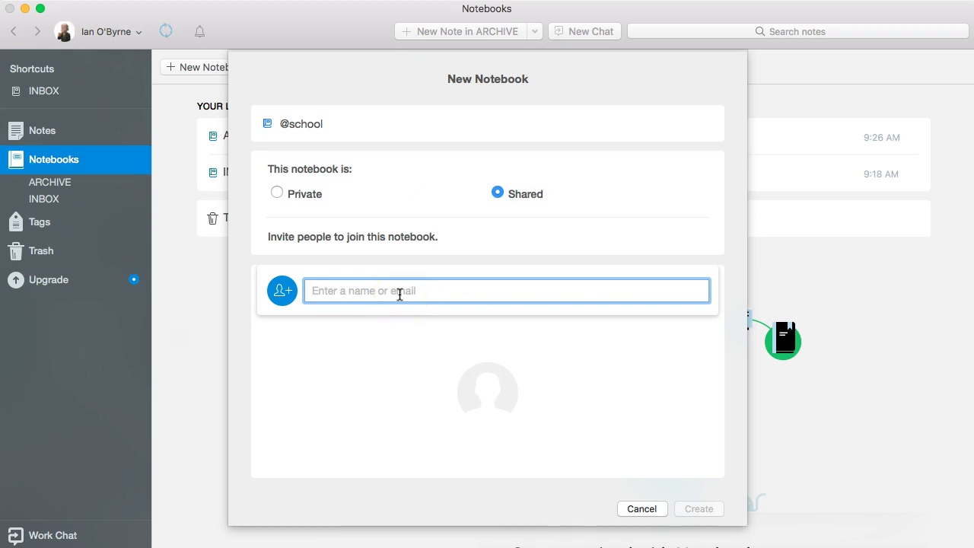
pyautogui.click(311, 195)
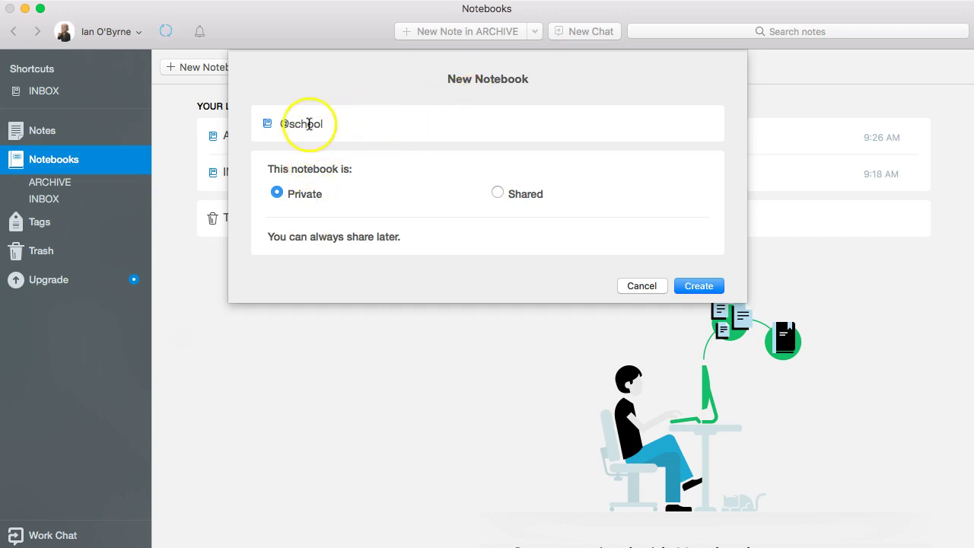
pyautogui.click(691, 287)
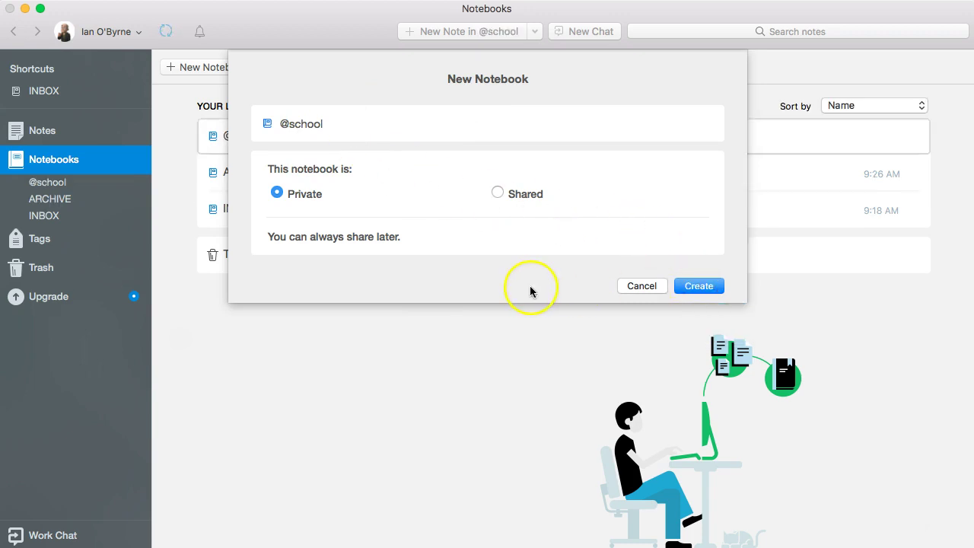
pyautogui.click(217, 68)
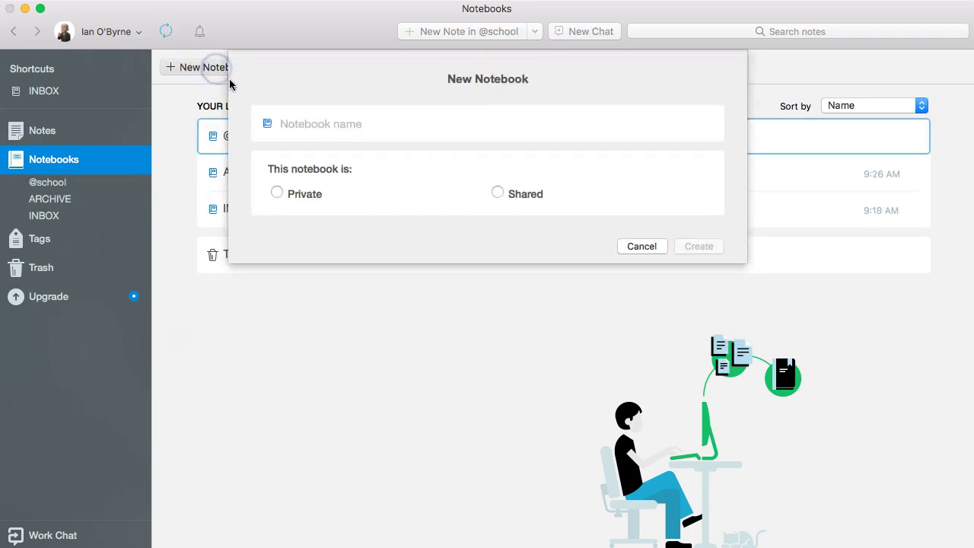
pyautogui.write('@worlk')
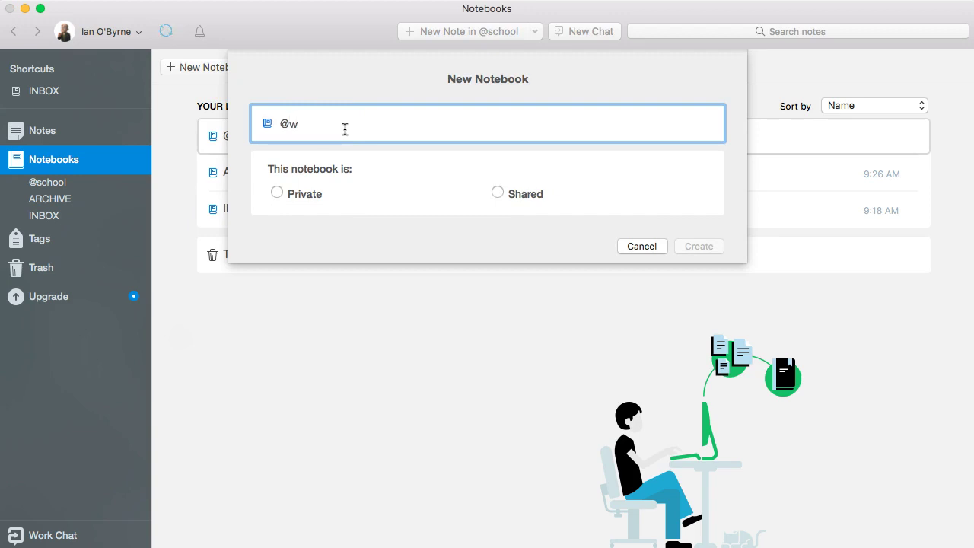
pyautogui.press('BackSpace')
pyautogui.press('BackSpace')
pyautogui.write('k')
pyautogui.click(290, 195)
pyautogui.click(684, 286)
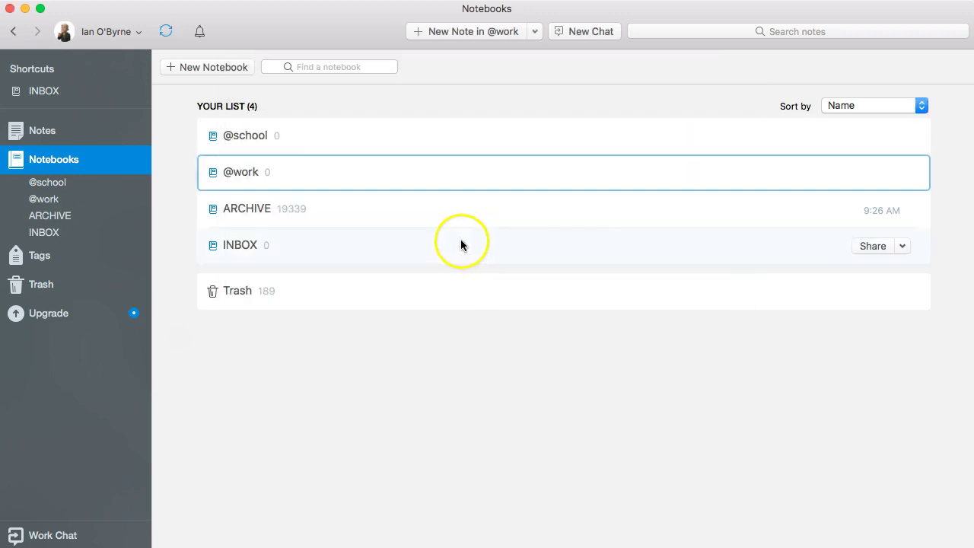
pyautogui.rightClick(316, 174)
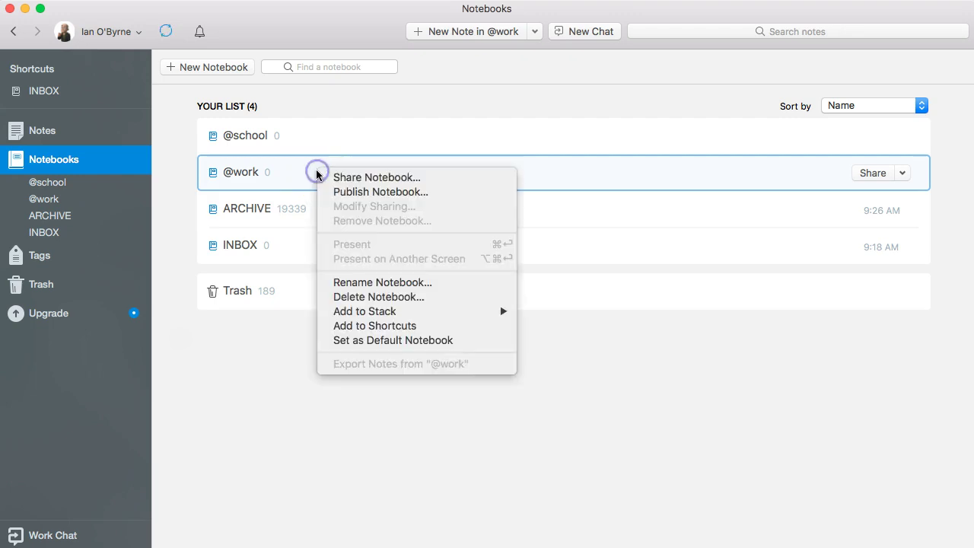
pyautogui.click(361, 301)
pyautogui.click(603, 179)
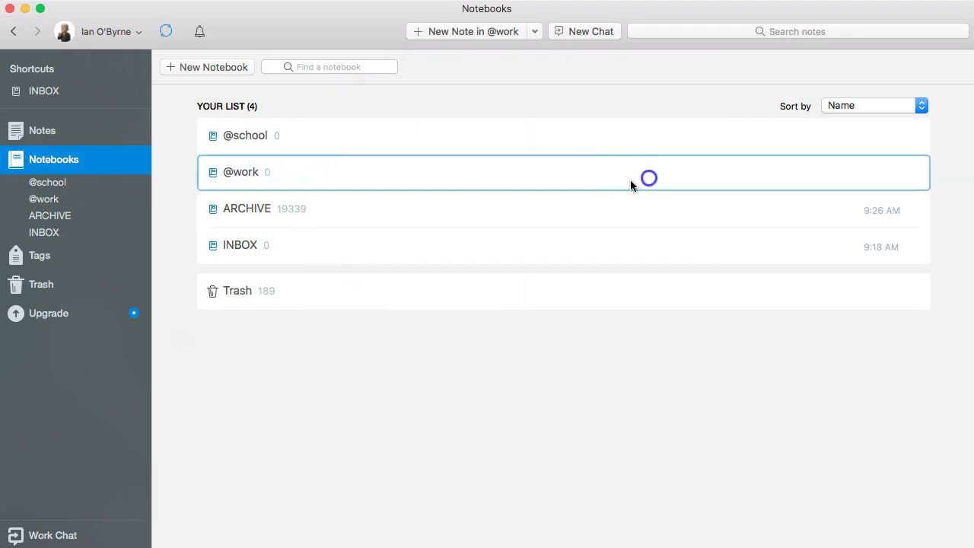
pyautogui.rightClick(296, 137)
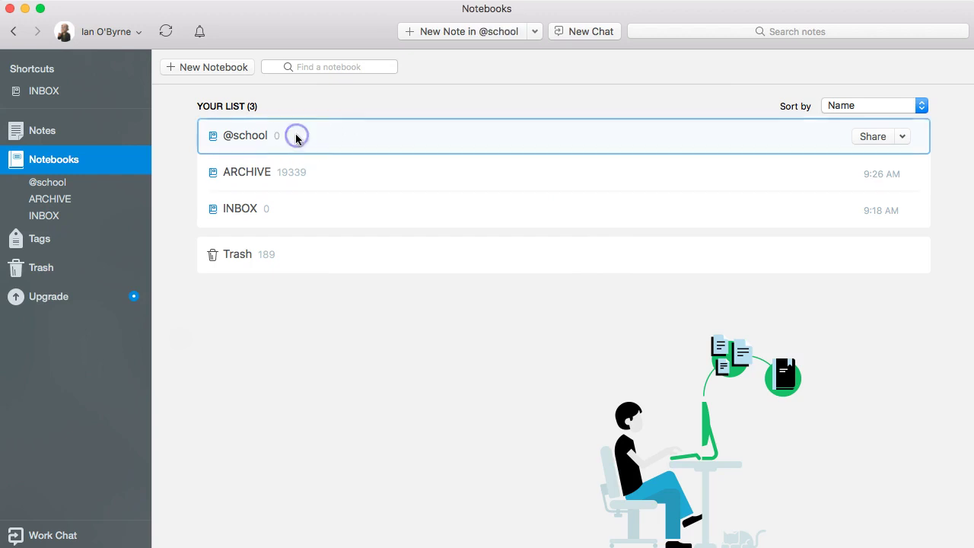
pyautogui.click(348, 261)
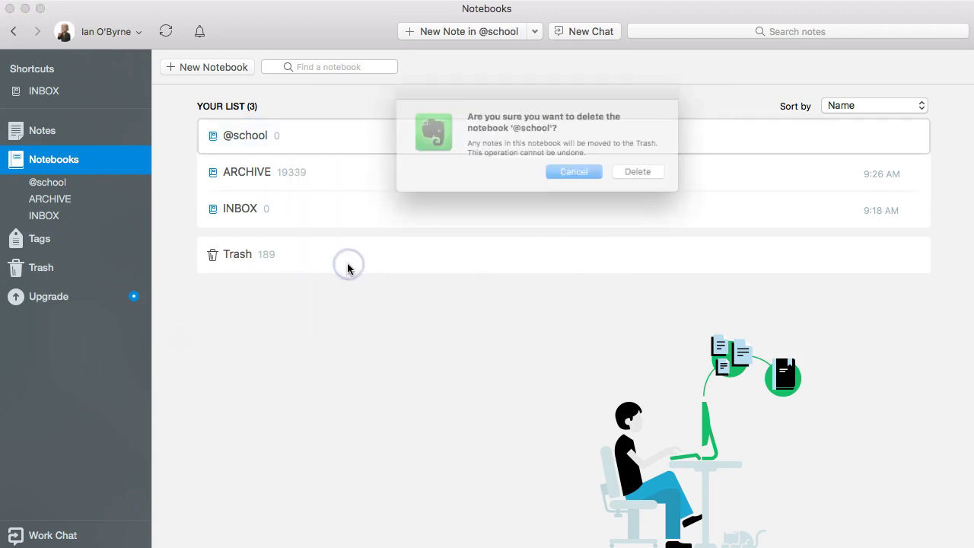
pyautogui.click(638, 176)
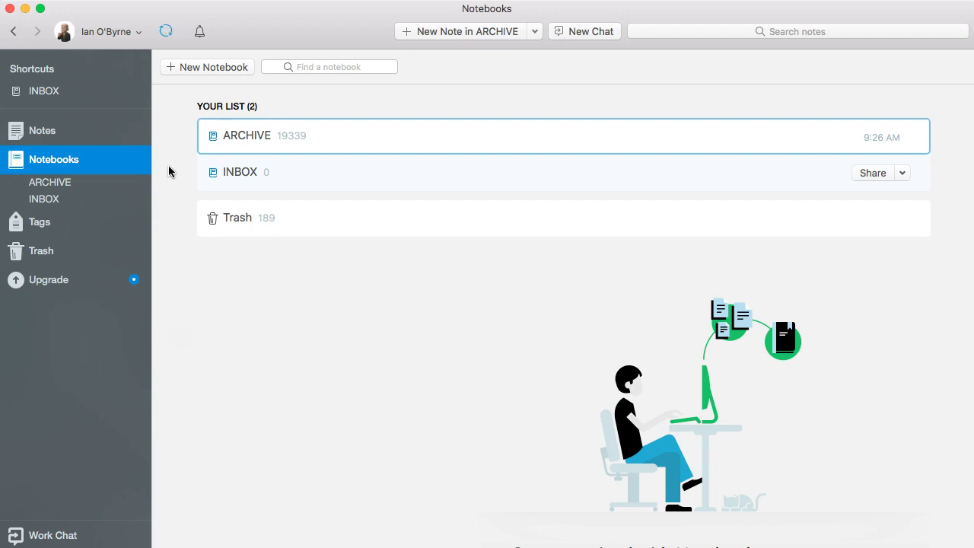
pyautogui.click(295, 170)
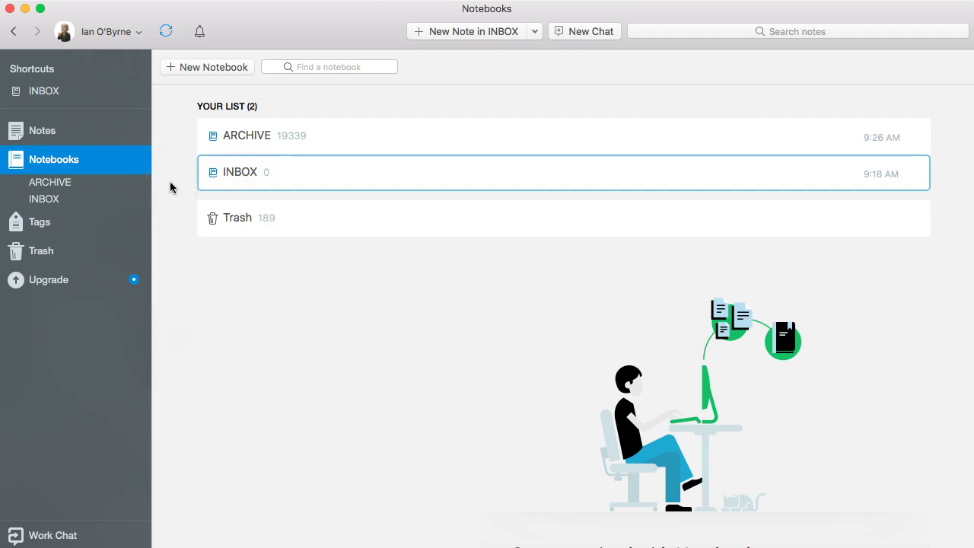
pyautogui.click(285, 178)
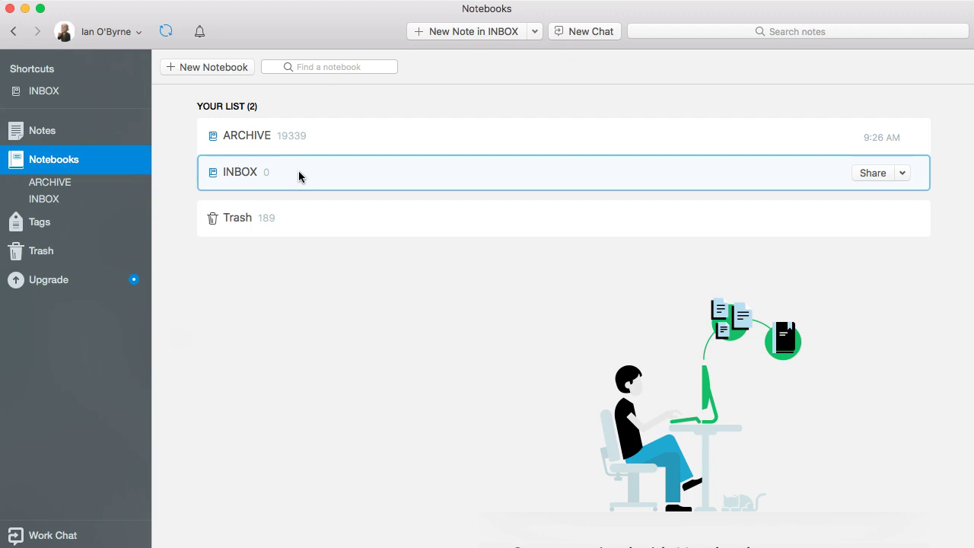
pyautogui.click(156, 179)
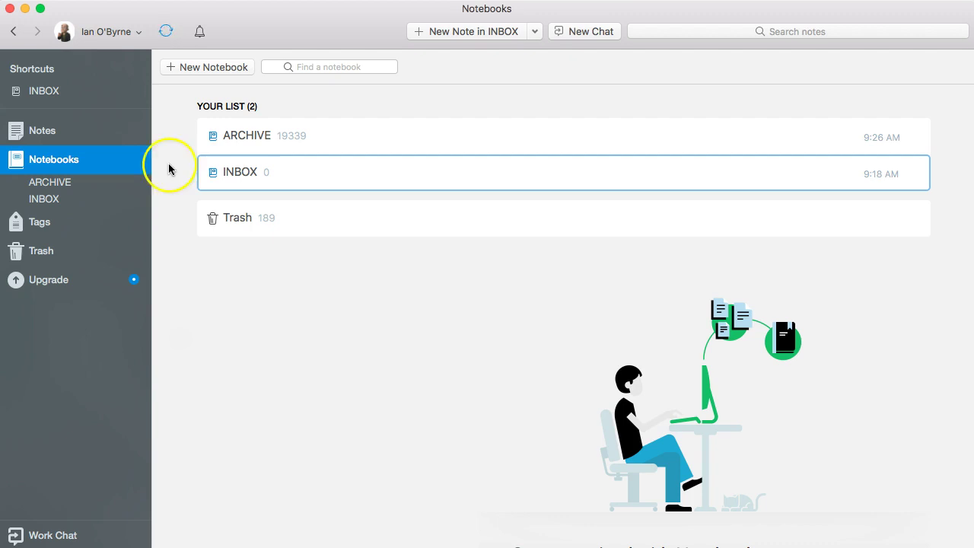
pyautogui.click(252, 141)
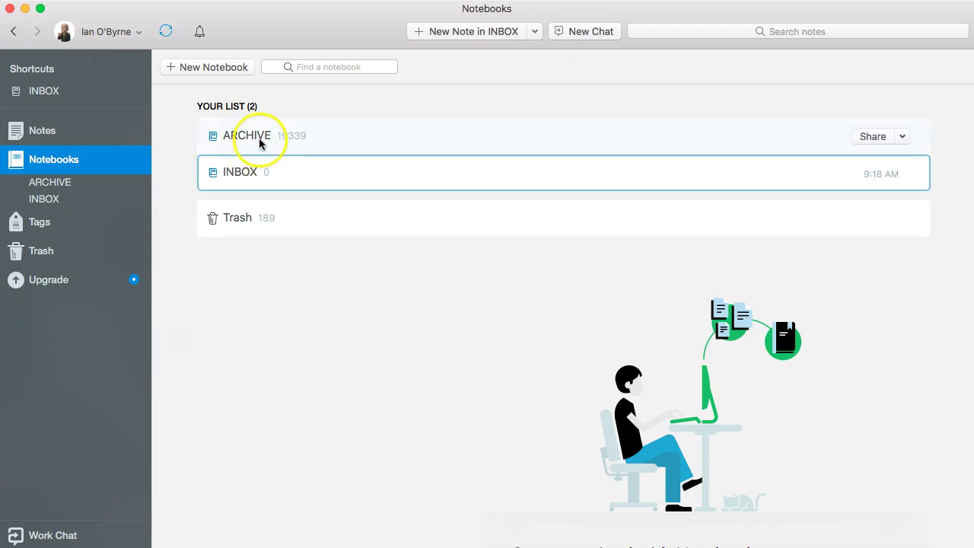
pyautogui.click(240, 183)
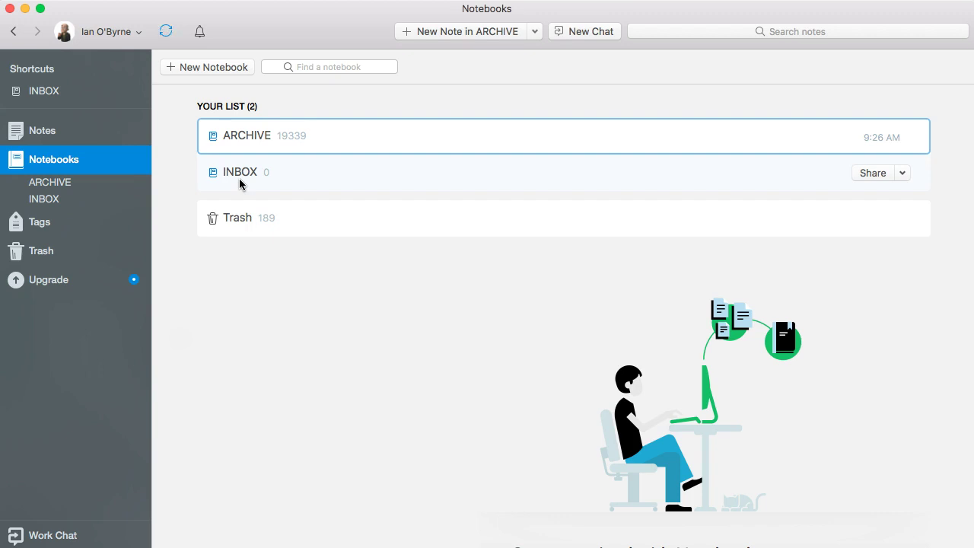
pyautogui.click(239, 177)
pyautogui.click(220, 156)
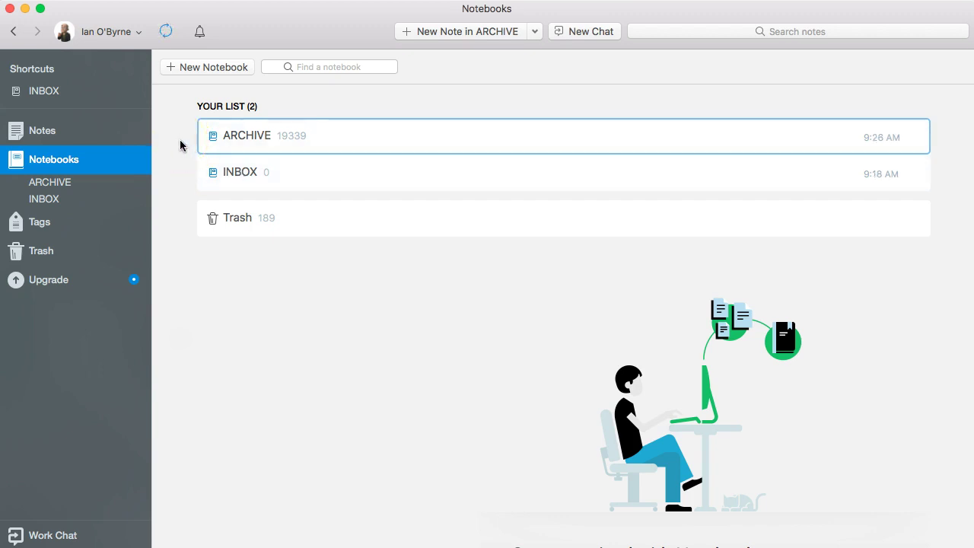
# Step: Switch to the Chrome Web Store and view the introductory video preview on the Evernote Web Clipper page
pyautogui.click(217, 40)
pyautogui.click(266, 336)
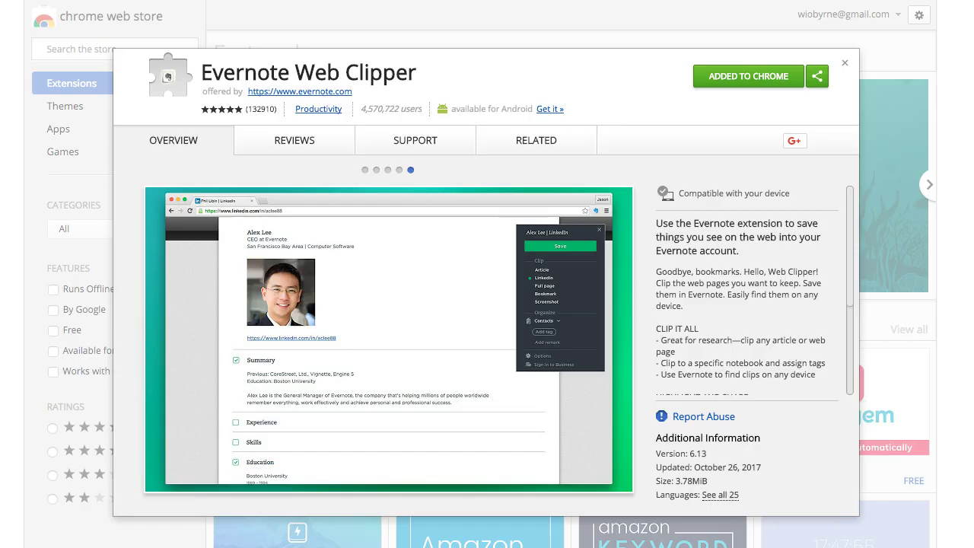
pyautogui.click(190, 406)
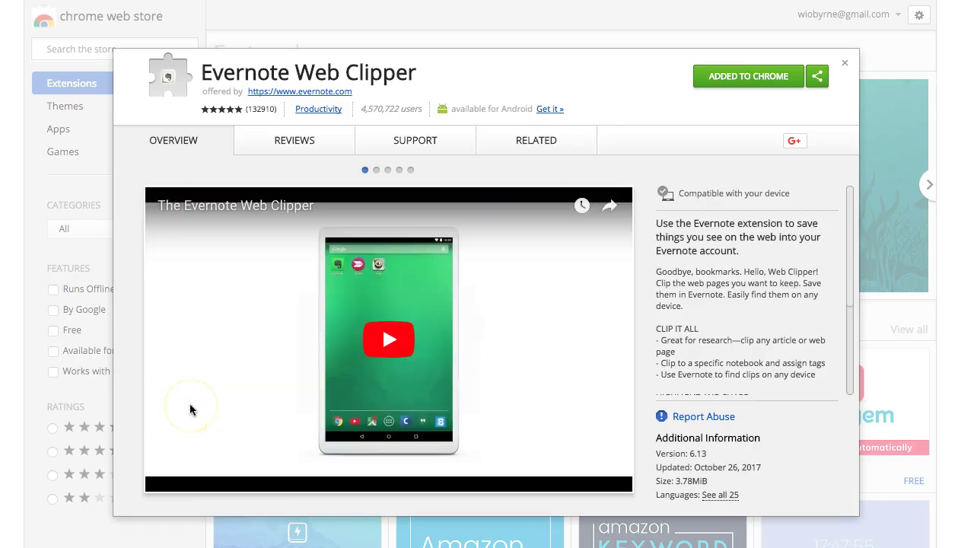
# Step: Switch to the Lifehacker article "Let's All Stop Saying Bless You" and skim its header, photo and opening paragraphs
pyautogui.click(190, 411)
pyautogui.click(189, 319)
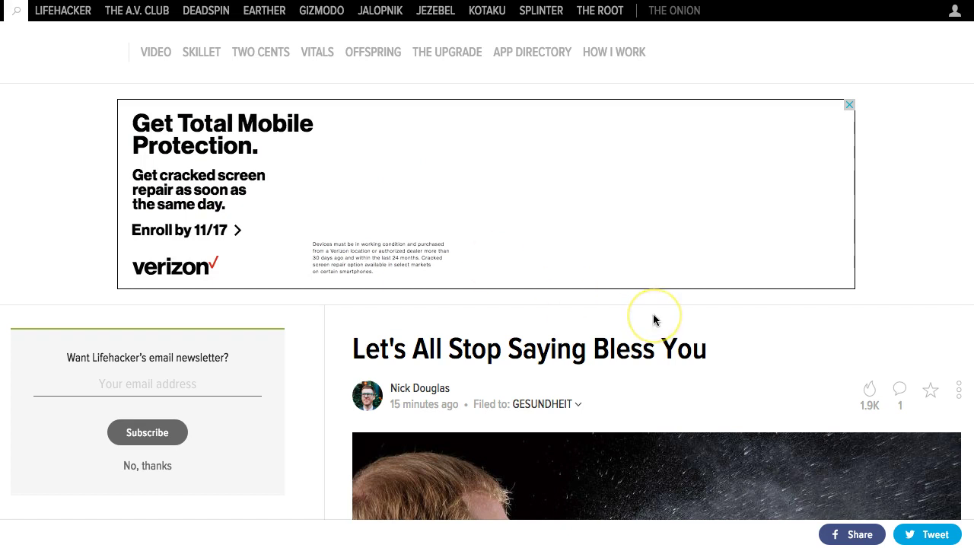
pyautogui.scroll(-2, 653, 320)
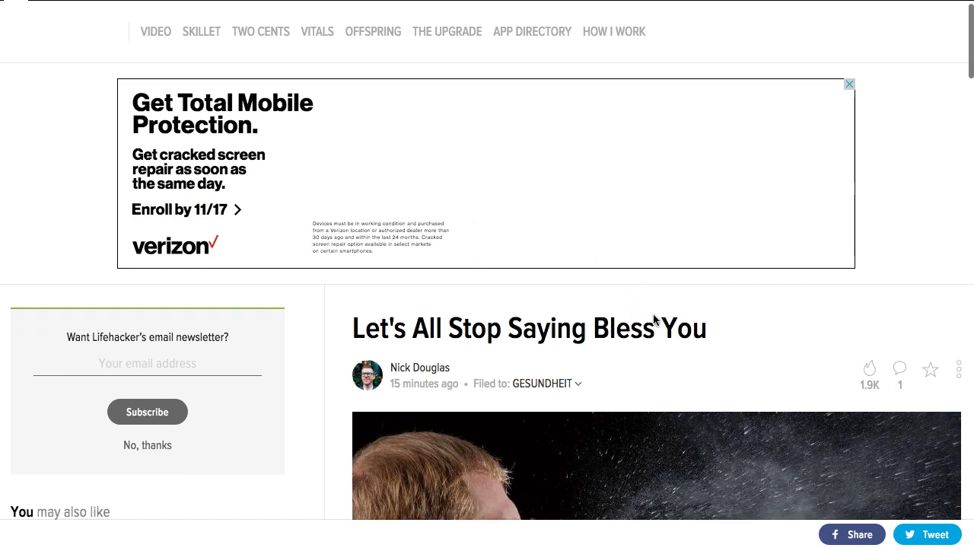
pyautogui.scroll(2, 654, 320)
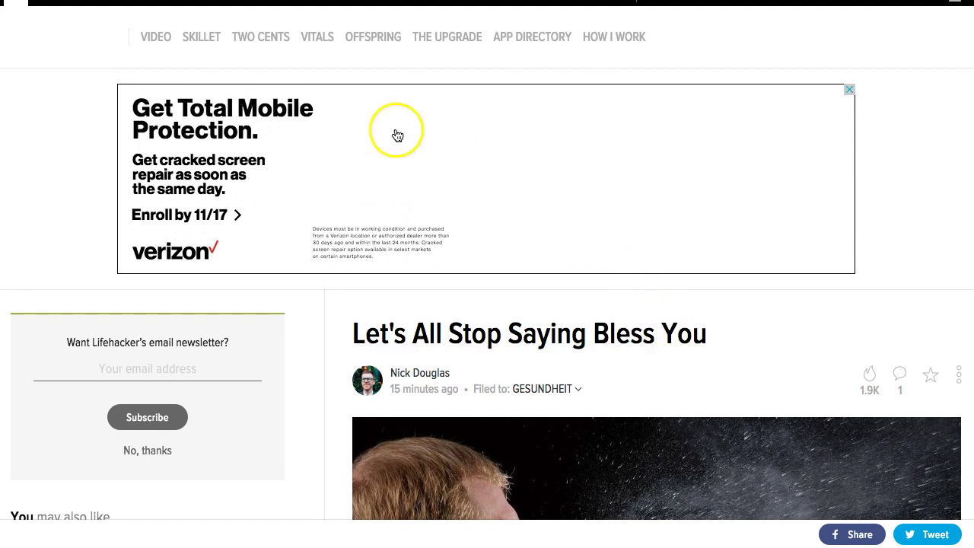
pyautogui.scroll(-8, 559, 140)
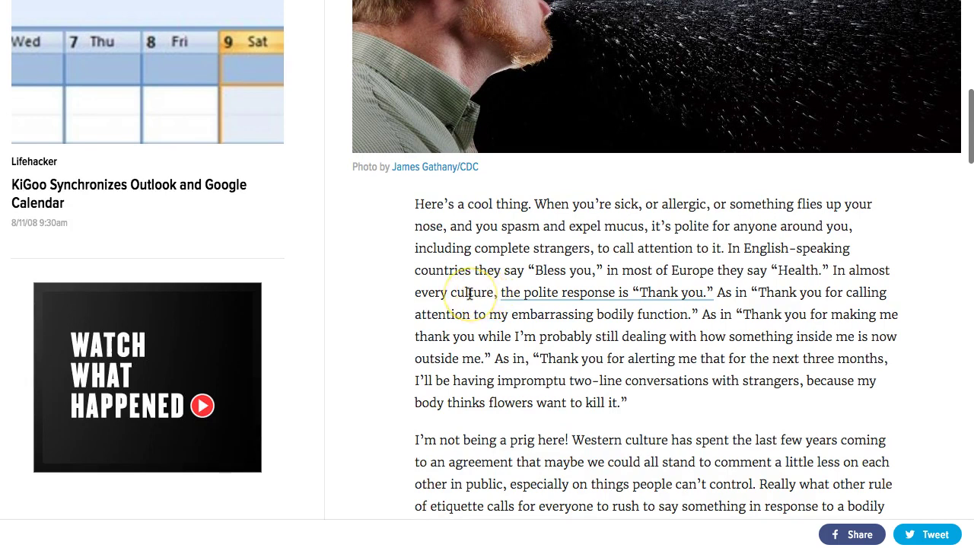
pyautogui.scroll(6, 470, 293)
pyautogui.scroll(1, 470, 293)
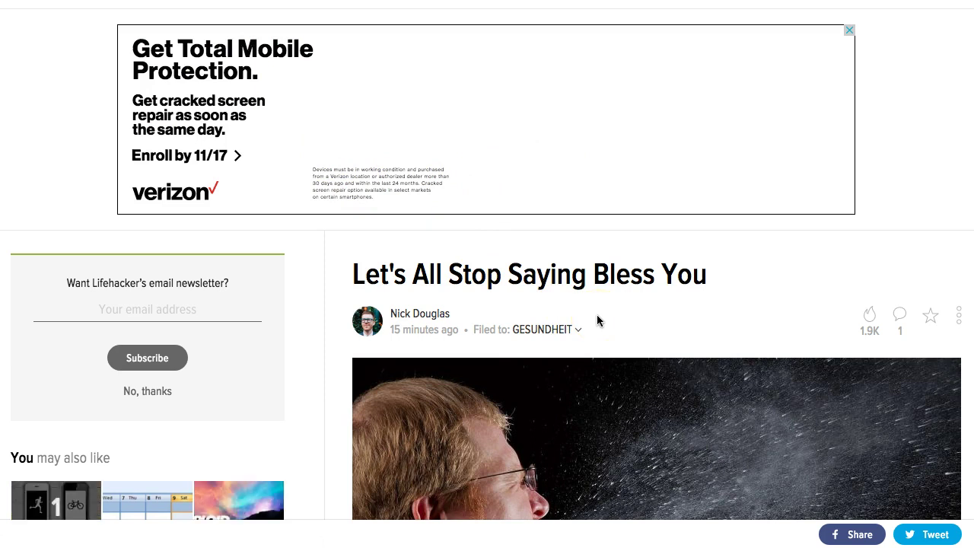
pyautogui.scroll(2, 597, 320)
pyautogui.click(590, 90)
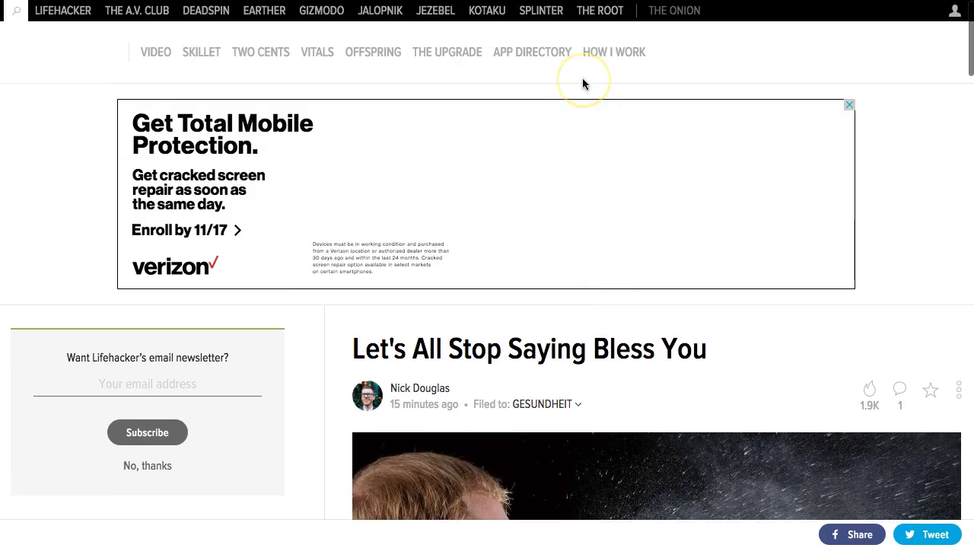
# Step: Open the Web Clipper on the article and preview the Simplified article, Full page, Bookmark and Screenshot formats, cancelling the screenshot capture
pyautogui.click(607, 86)
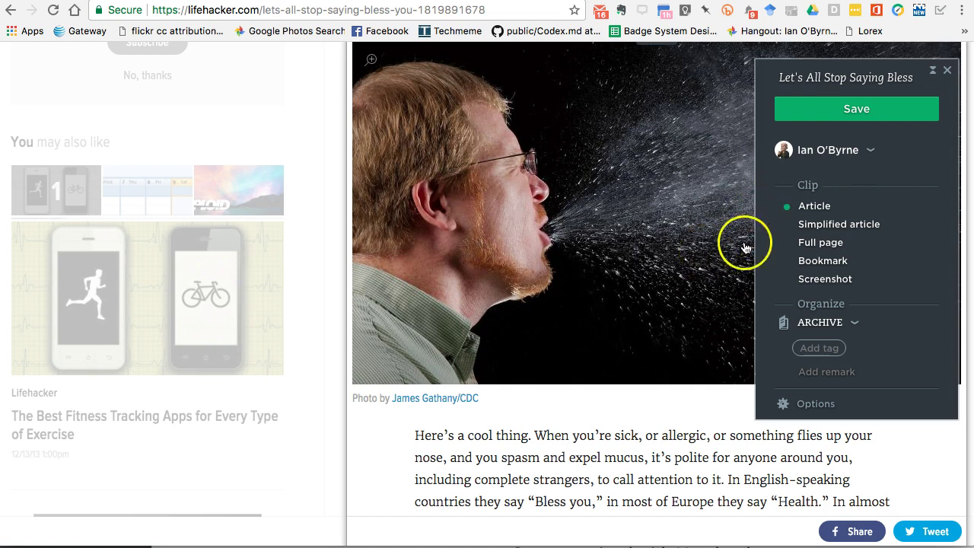
pyautogui.scroll(3, 674, 213)
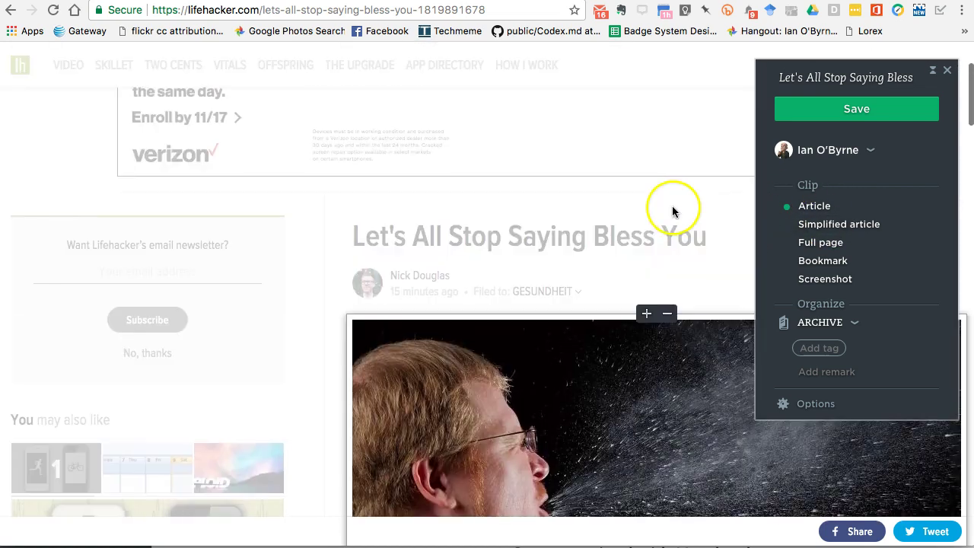
pyautogui.scroll(-2, 662, 255)
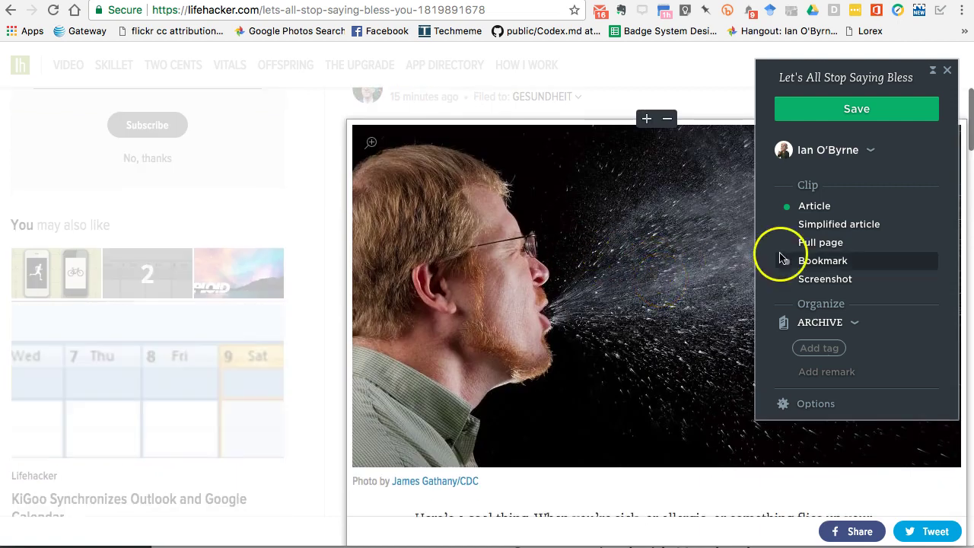
pyautogui.click(838, 224)
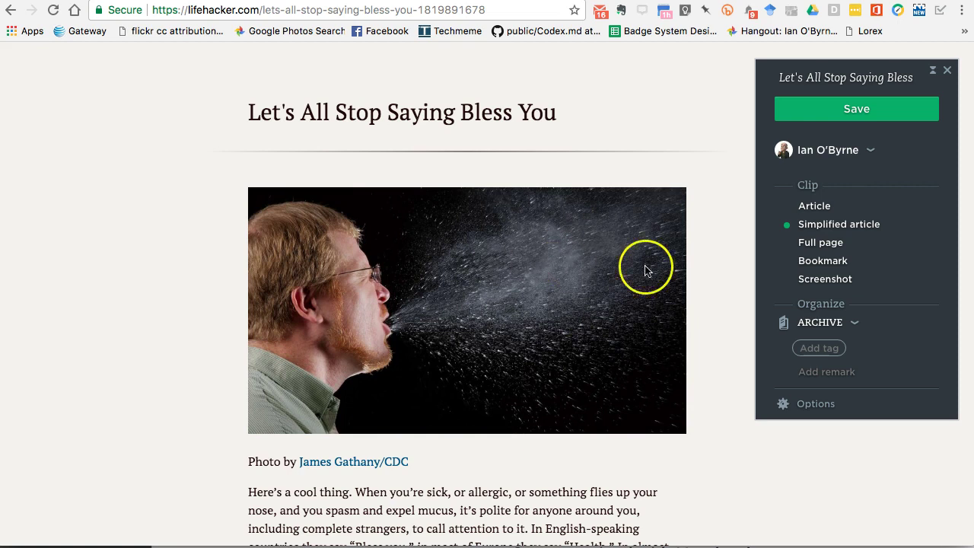
pyautogui.click(800, 244)
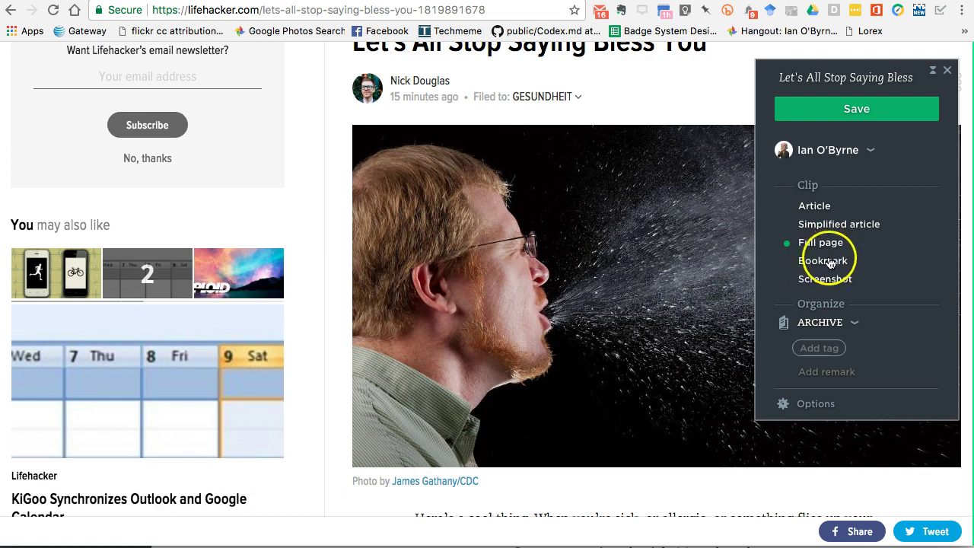
pyautogui.click(761, 273)
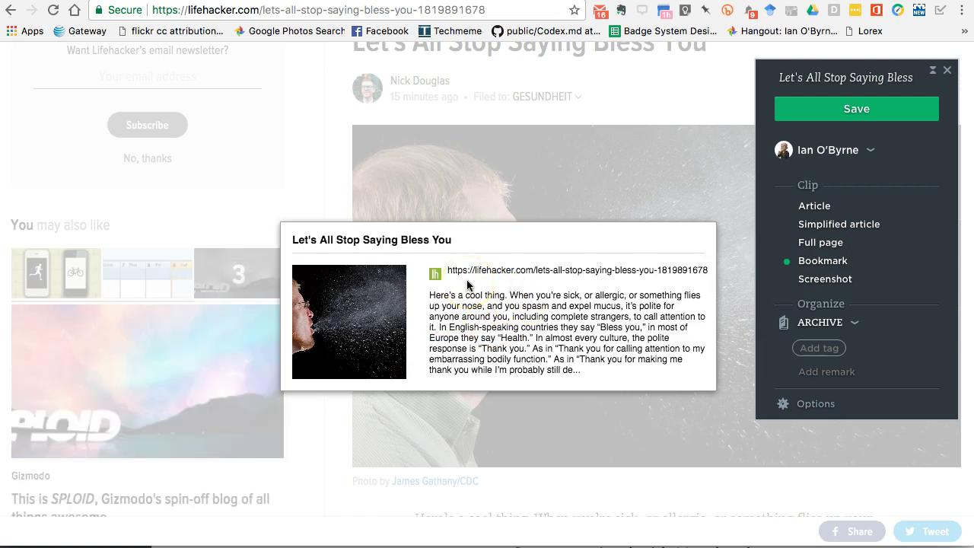
pyautogui.click(761, 279)
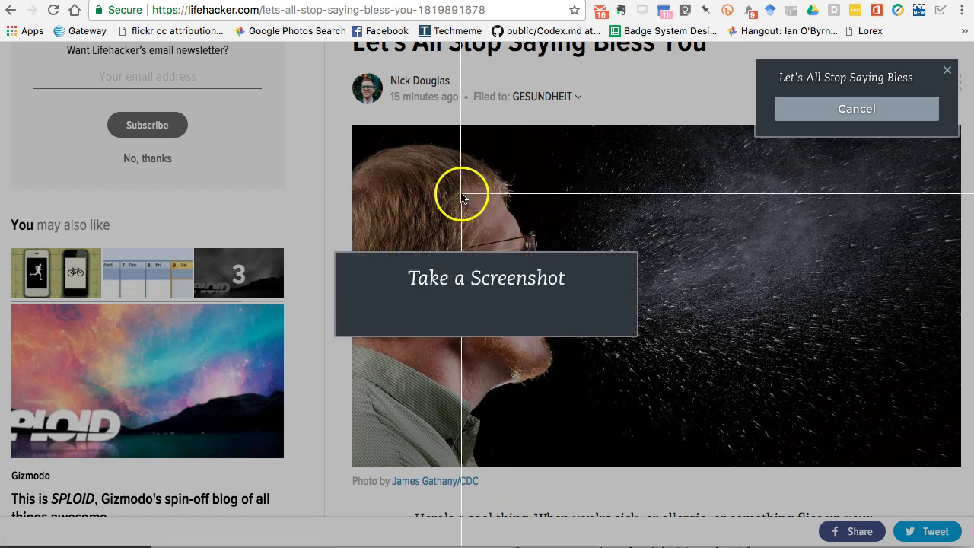
pyautogui.click(914, 107)
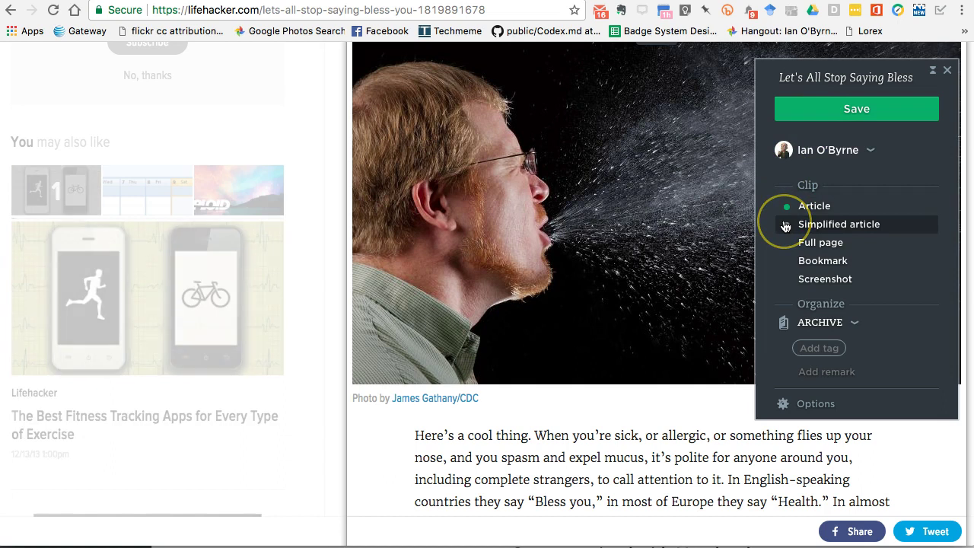
# Step: Set the clip format to Full page and choose INBOX as the destination notebook
pyautogui.click(784, 242)
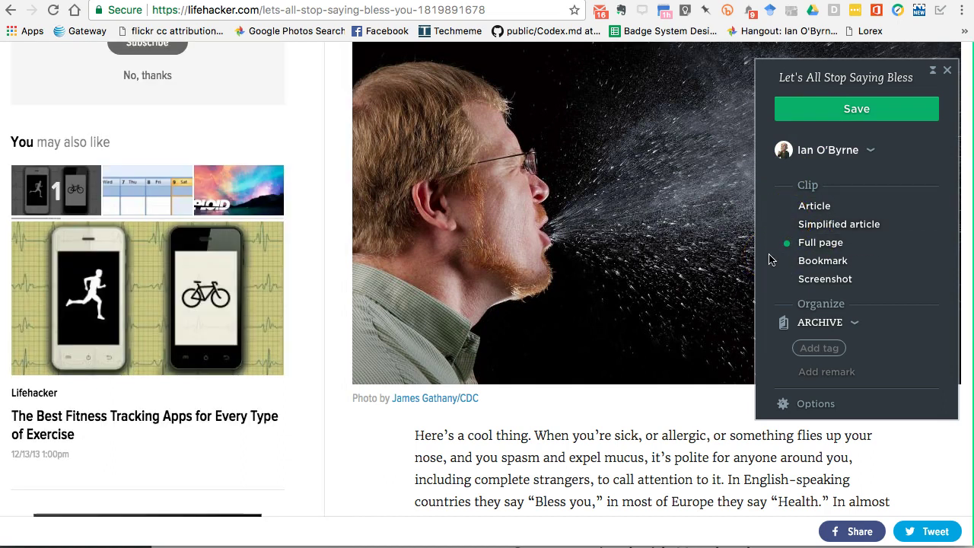
pyautogui.click(822, 326)
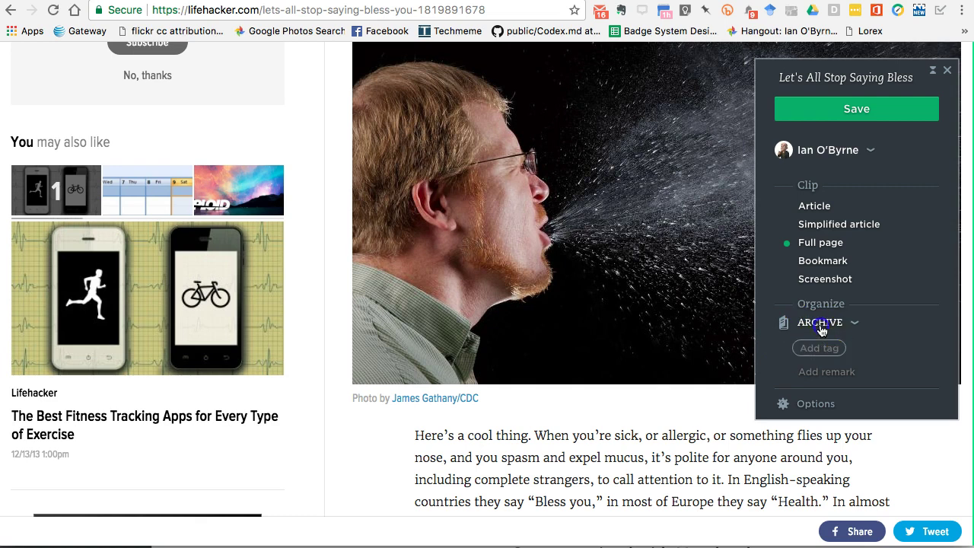
pyautogui.click(811, 419)
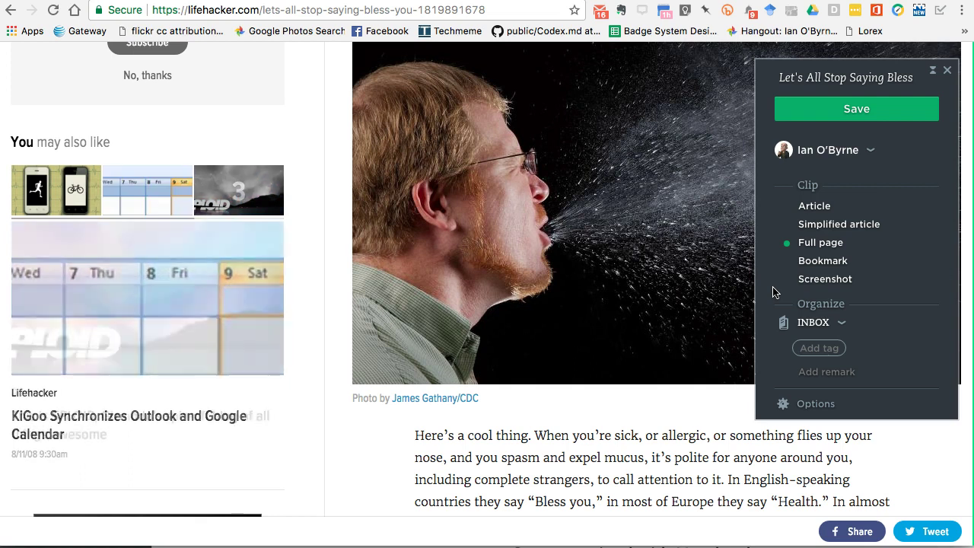
# Step: Tag the clip with sneezes and Lifehacker, and save it to Evernote
pyautogui.click(812, 347)
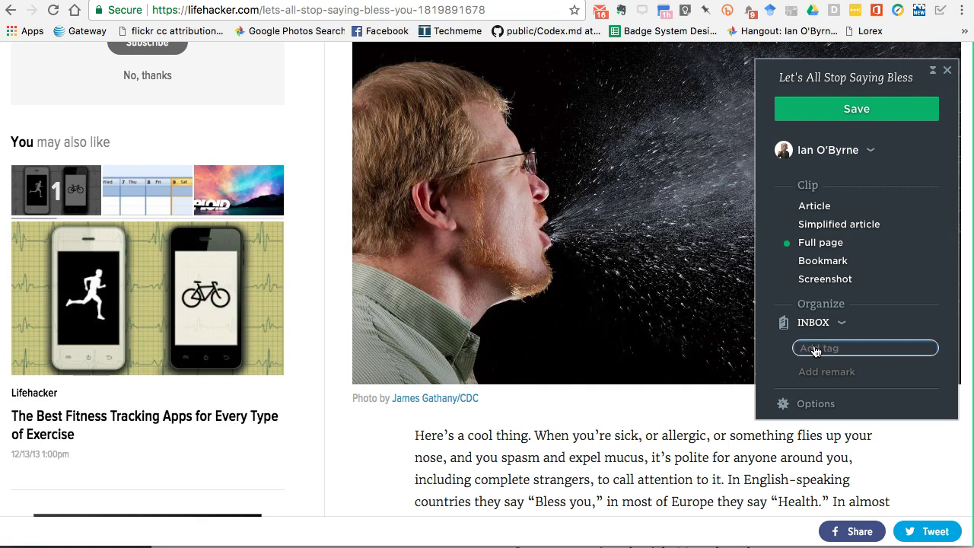
pyautogui.write('sneezes')
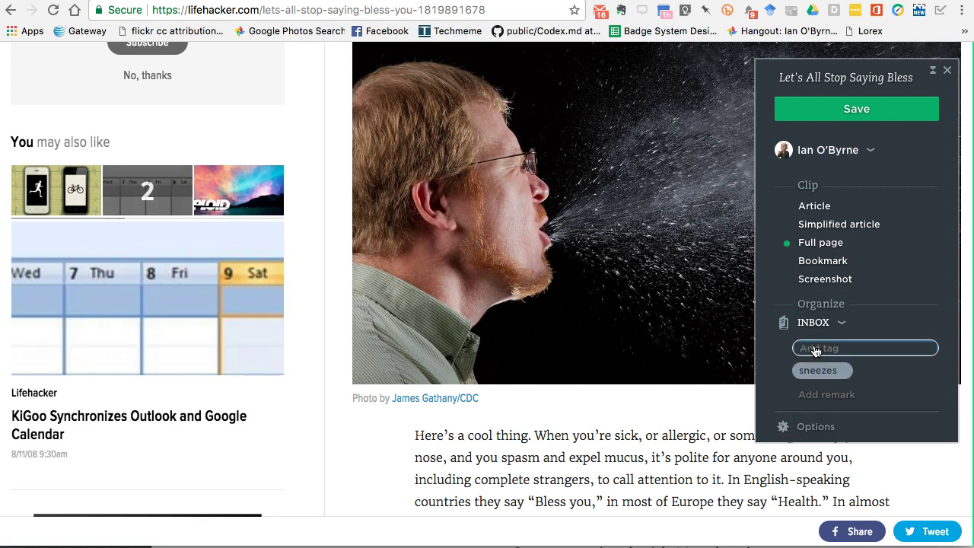
pyautogui.write('lifehacker')
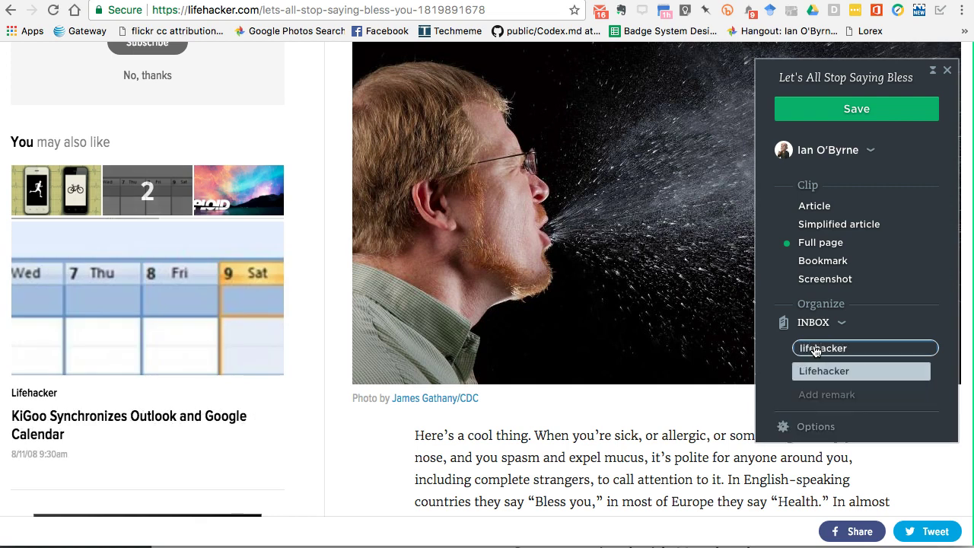
pyautogui.press('Down')
pyautogui.press('Return')
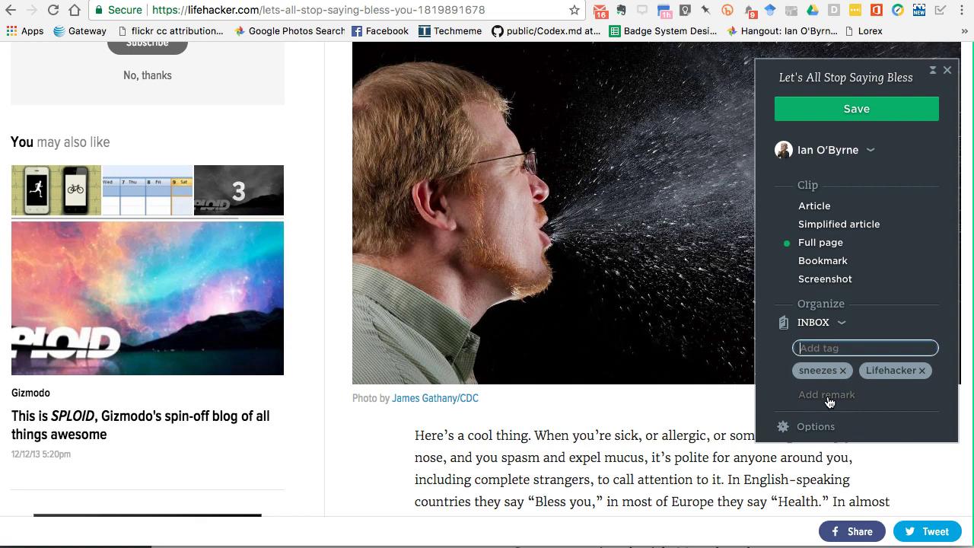
pyautogui.click(797, 113)
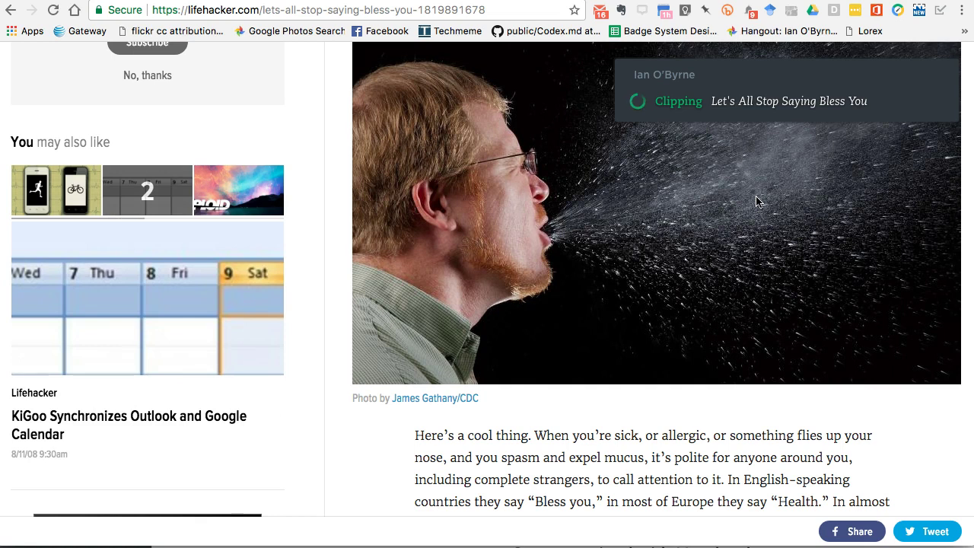
# Step: Switch to the Evernote desktop app and open the INBOX notebook
pyautogui.click(756, 202)
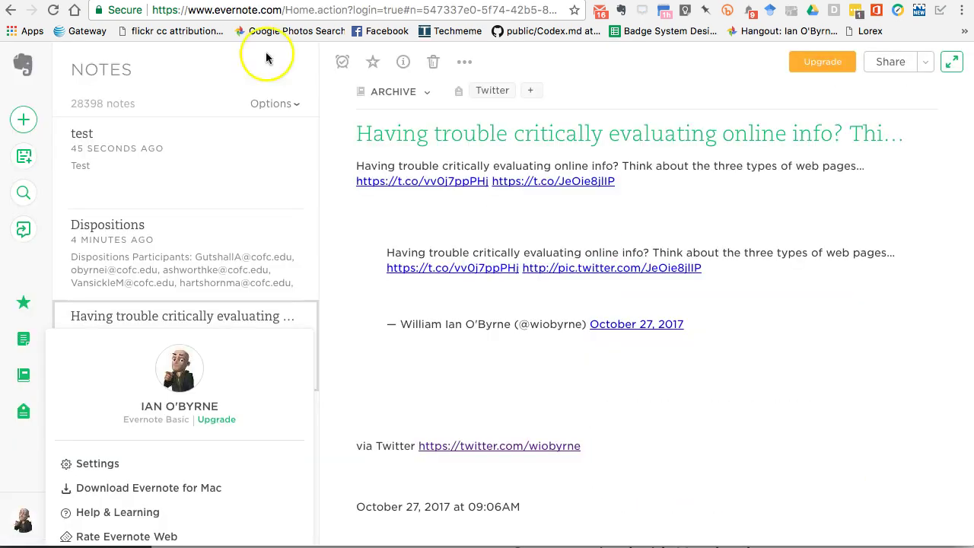
pyautogui.click(468, 187)
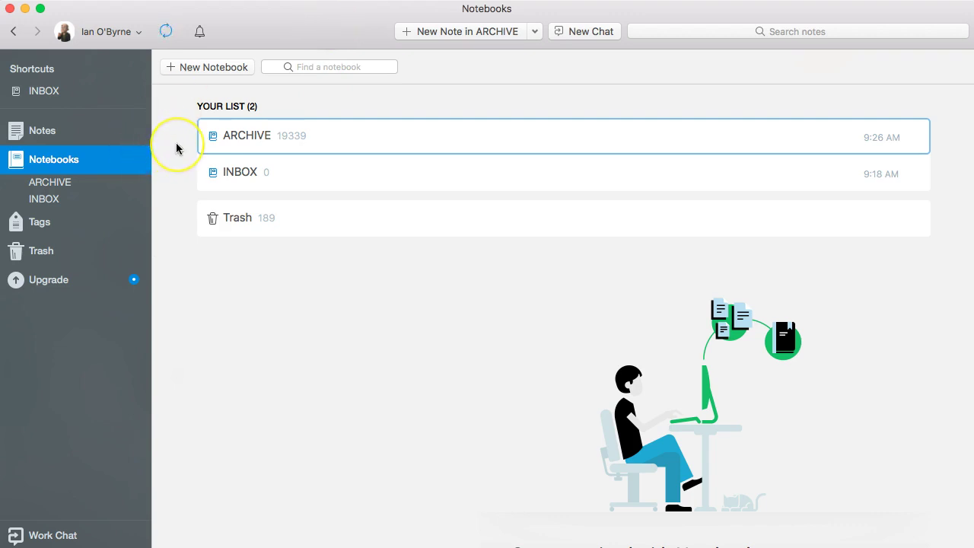
pyautogui.click(211, 168)
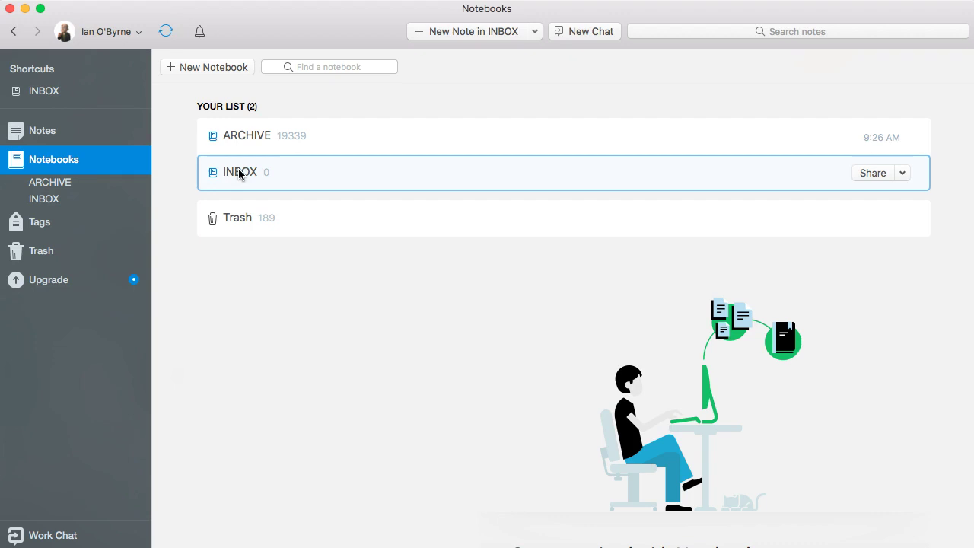
pyautogui.doubleClick(239, 172)
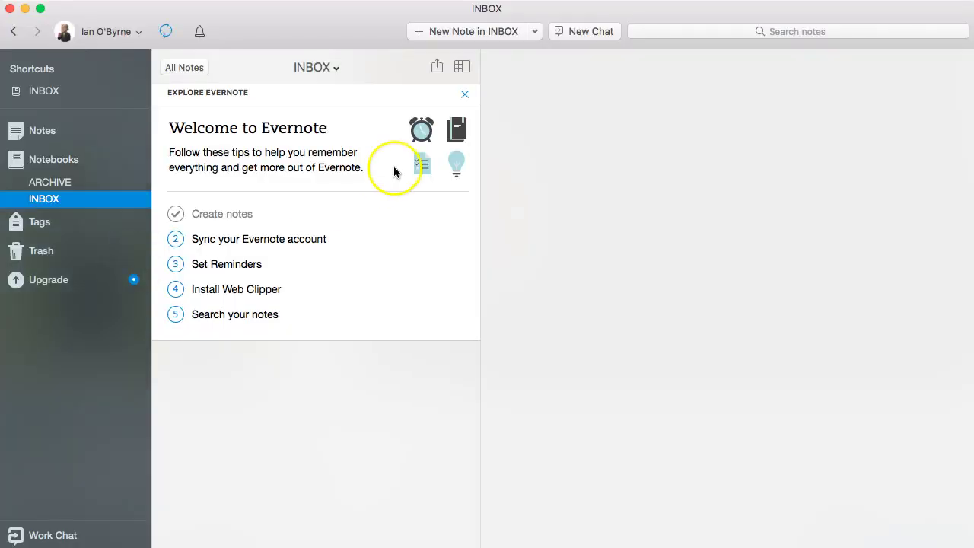
# Step: Create a new note in INBOX and open it in a separate, enlarged window
pyautogui.click(484, 33)
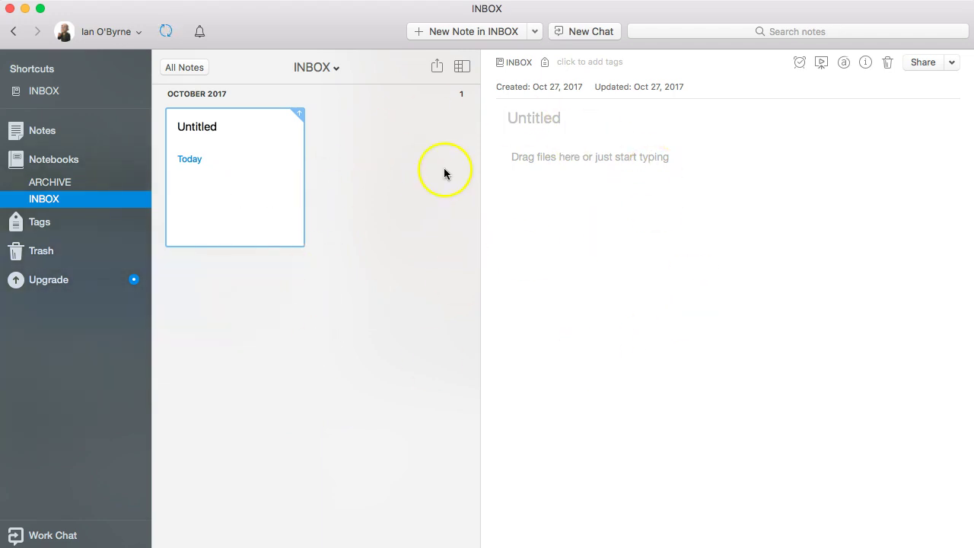
pyautogui.doubleClick(234, 158)
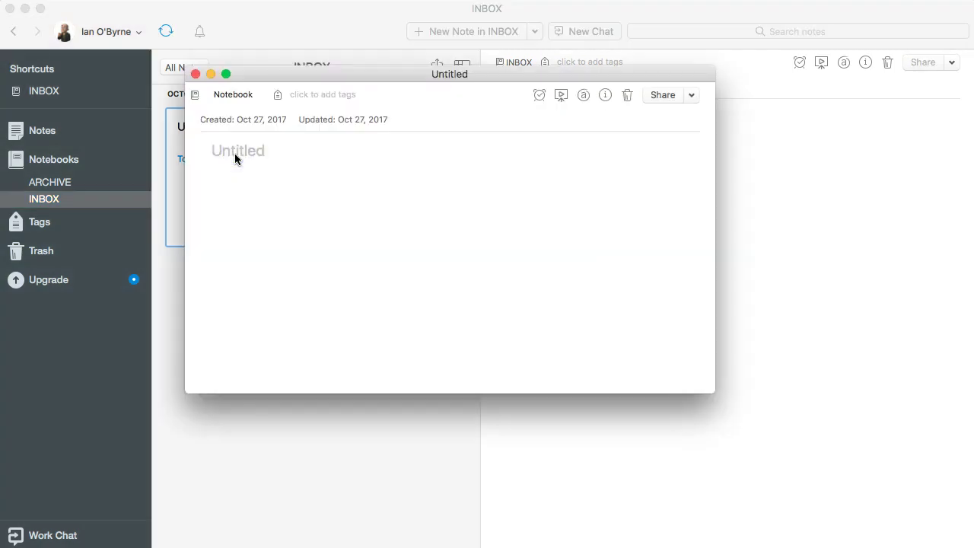
pyautogui.moveTo(294, 72); pyautogui.dragTo(212, 39)
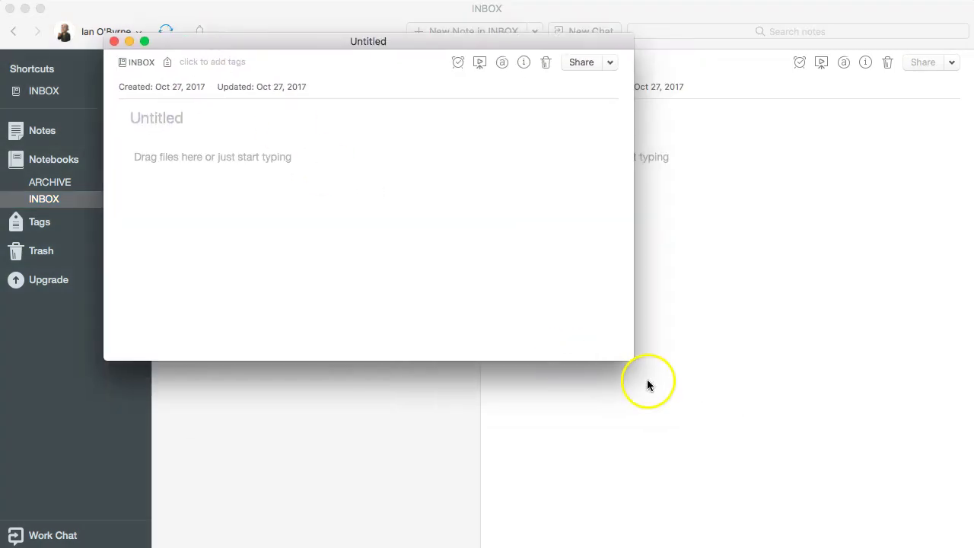
pyautogui.moveTo(634, 360); pyautogui.dragTo(843, 474)
# Step: Title the new note "Test note" and enter "Just checking it out again." as its body text
pyautogui.click(270, 145)
pyautogui.click(246, 130)
pyautogui.click(222, 116)
pyautogui.click(149, 64)
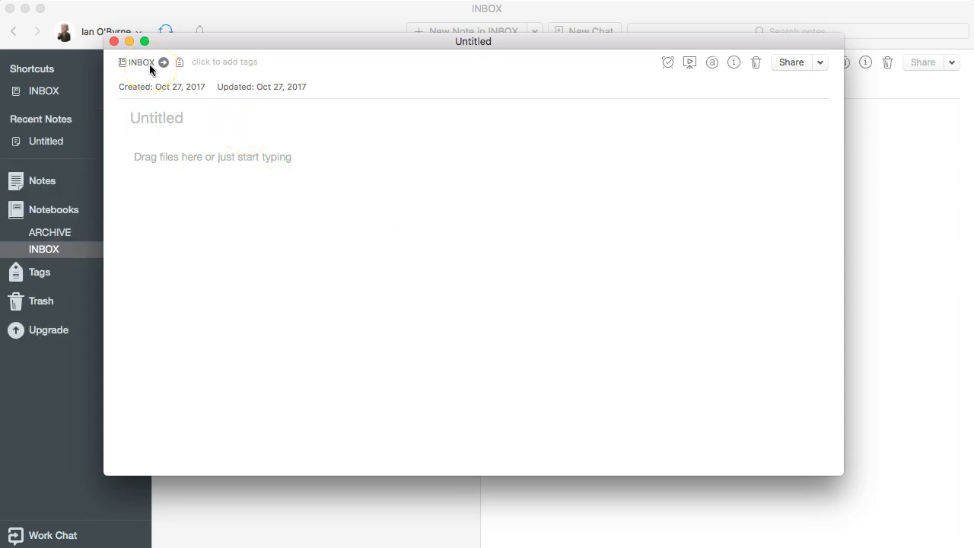
pyautogui.click(203, 59)
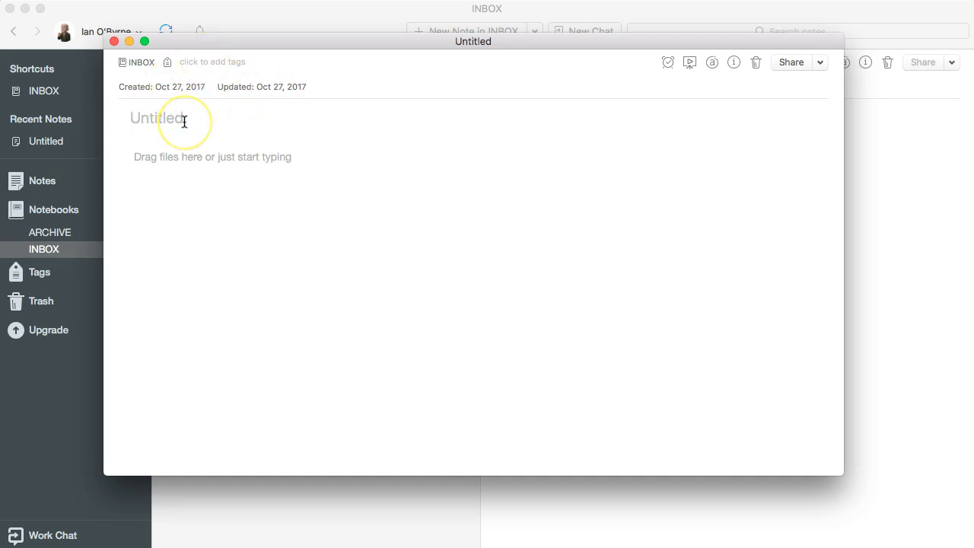
pyautogui.write('Test no')
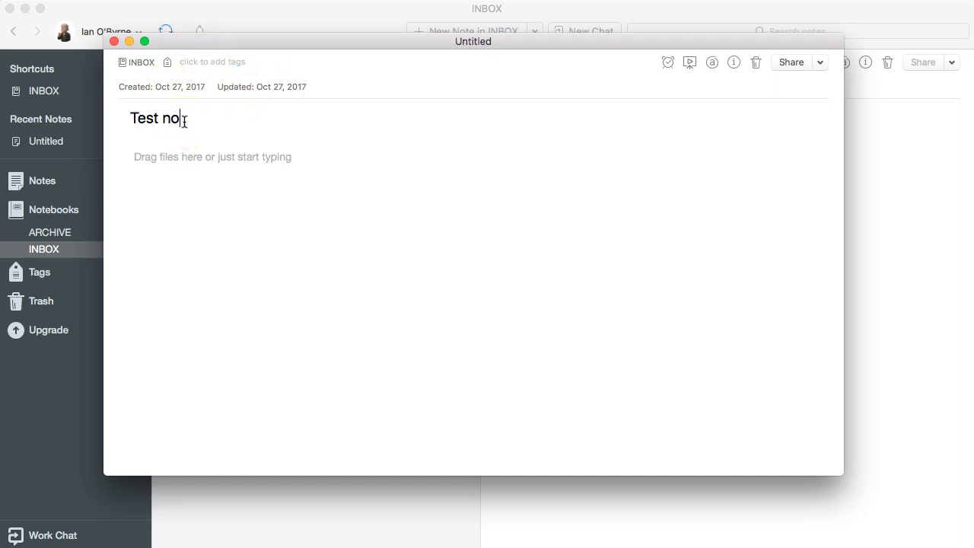
pyautogui.write('te')
pyautogui.click(206, 158)
pyautogui.write('Ju')
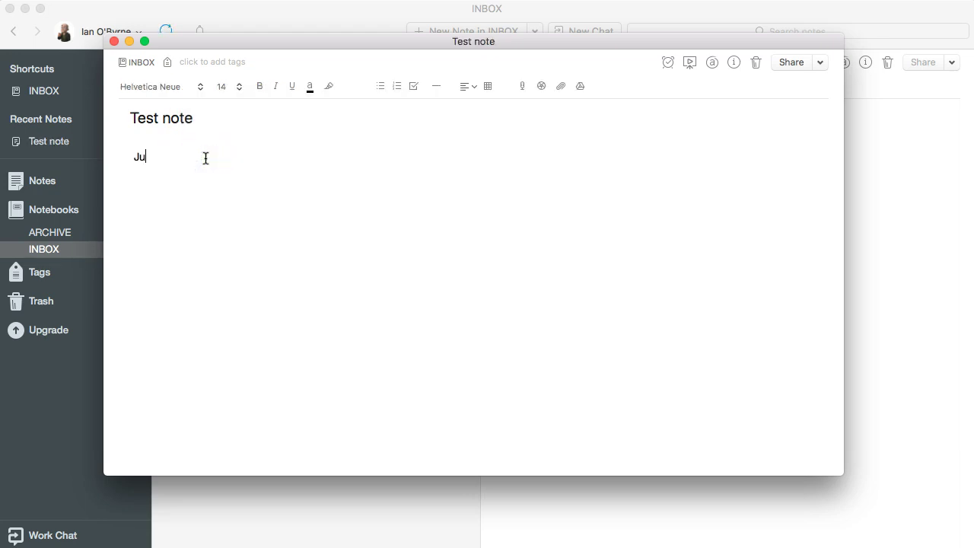
pyautogui.write('st checking it out again.')
pyautogui.click(200, 161)
pyautogui.tripleClick(200, 160)
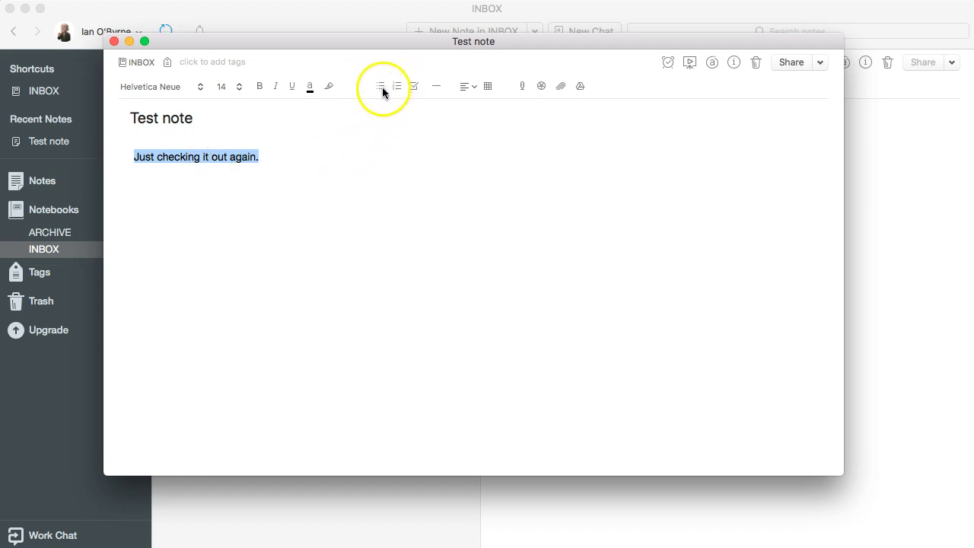
pyautogui.click(273, 160)
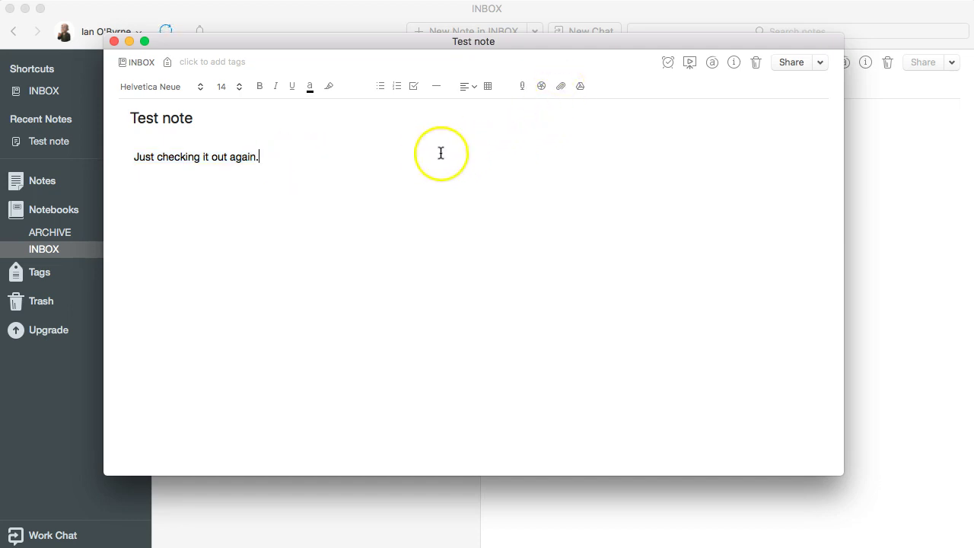
# Step: Highlight the word "checking" in the body text of the Test note
pyautogui.click(360, 155)
pyautogui.moveTo(157, 157); pyautogui.dragTo(202, 156)
pyautogui.click(327, 86)
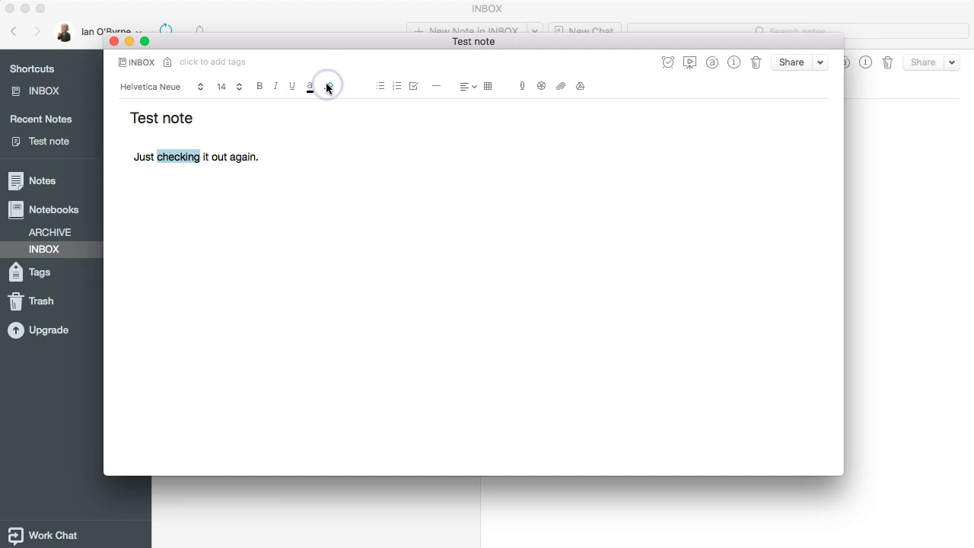
pyautogui.click(327, 109)
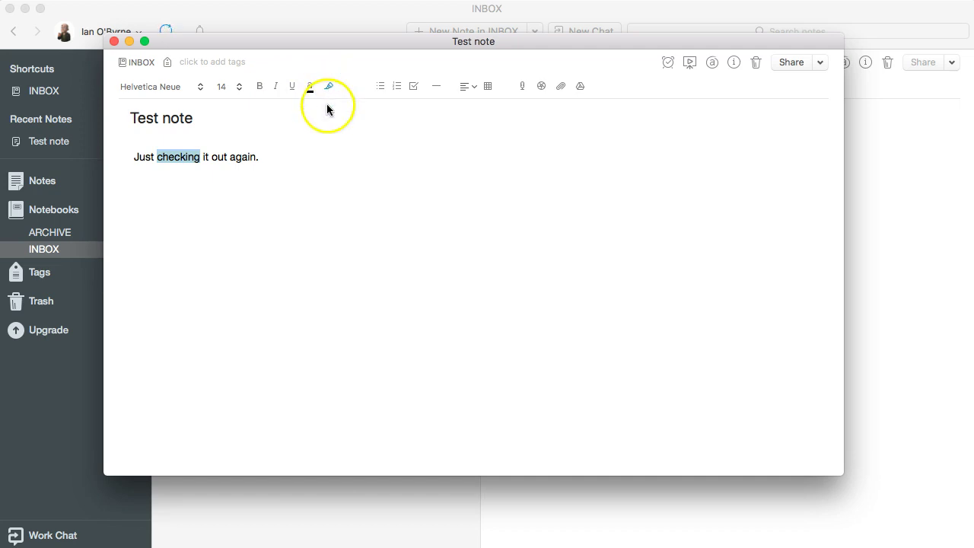
pyautogui.click(255, 157)
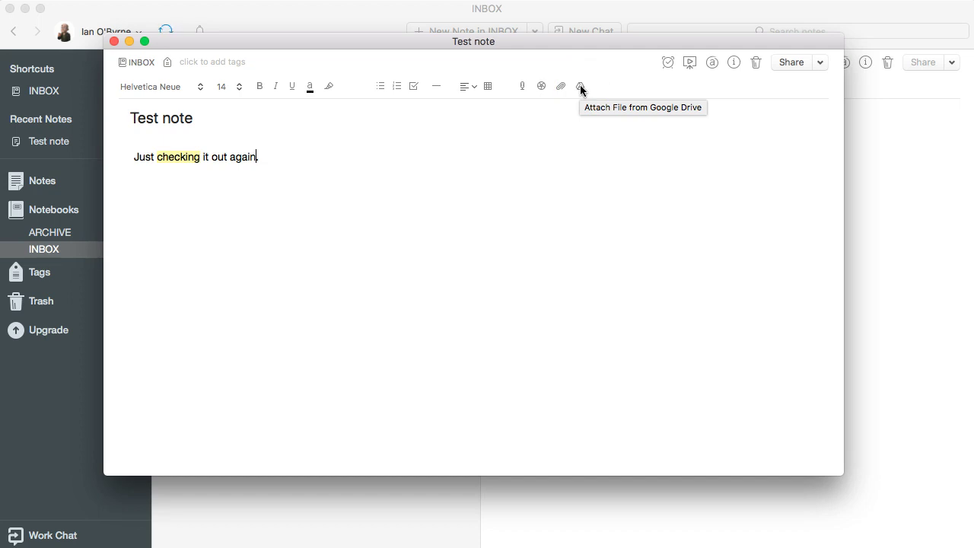
pyautogui.write('.')
pyautogui.press('BackSpace')
pyautogui.write('.')
pyautogui.click(237, 156)
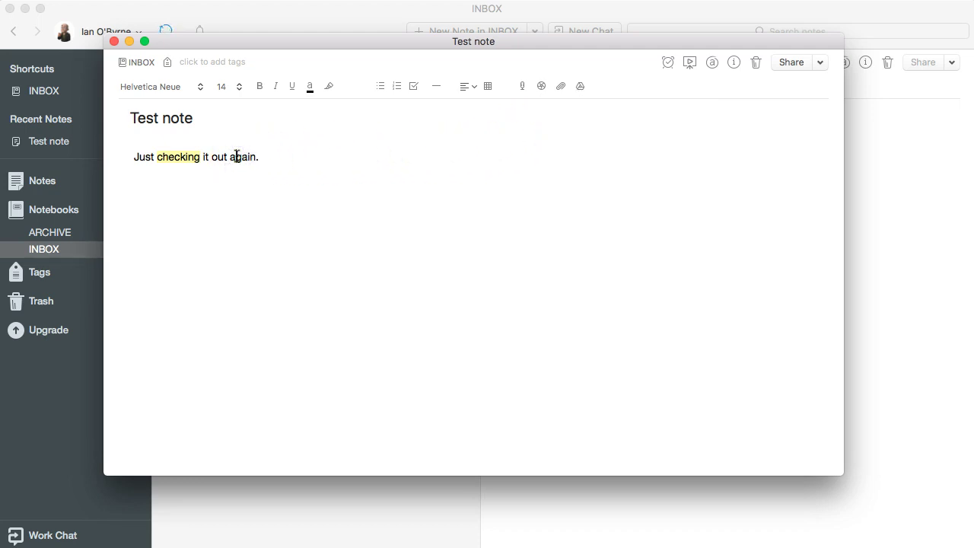
pyautogui.click(281, 160)
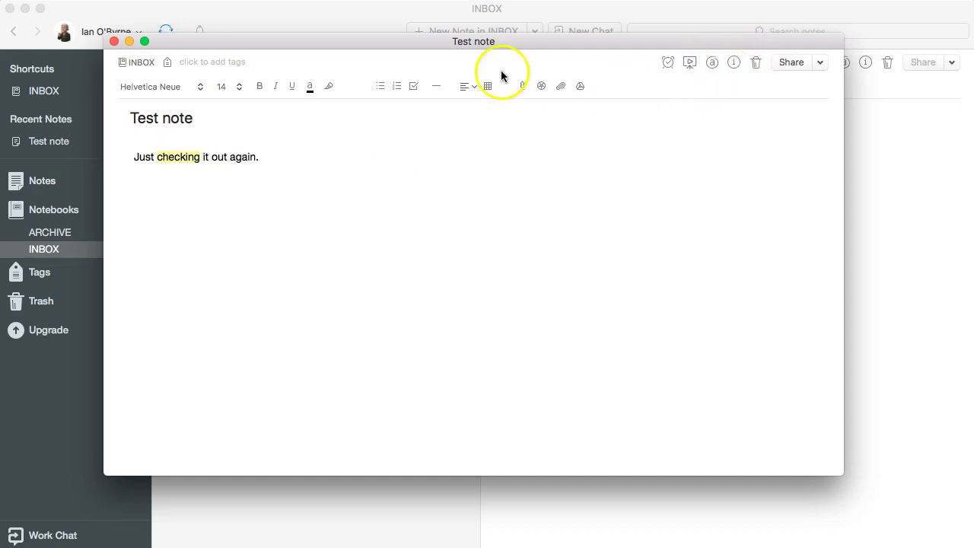
# Step: Close the Test note window, and create another note in INBOX in its own separate window
pyautogui.click(114, 41)
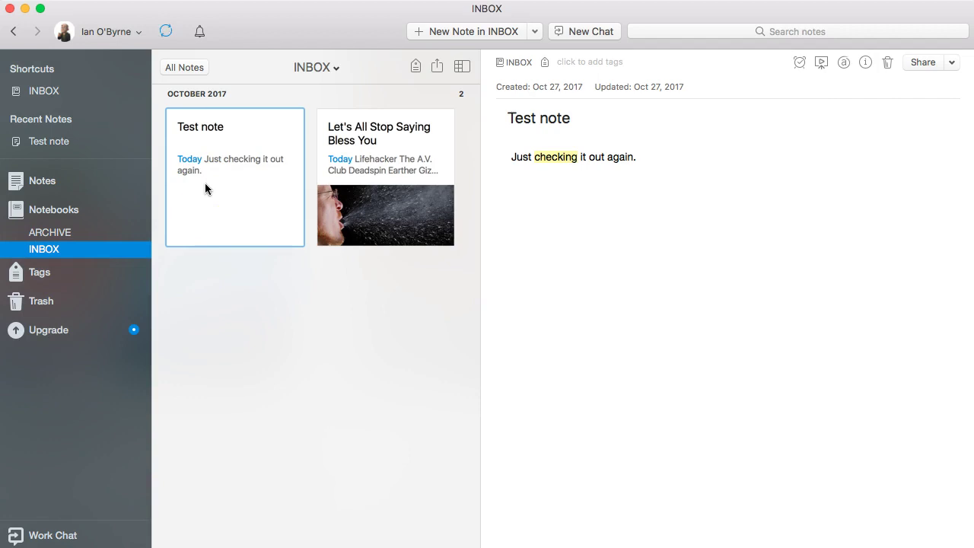
pyautogui.click(470, 31)
pyautogui.click(222, 200)
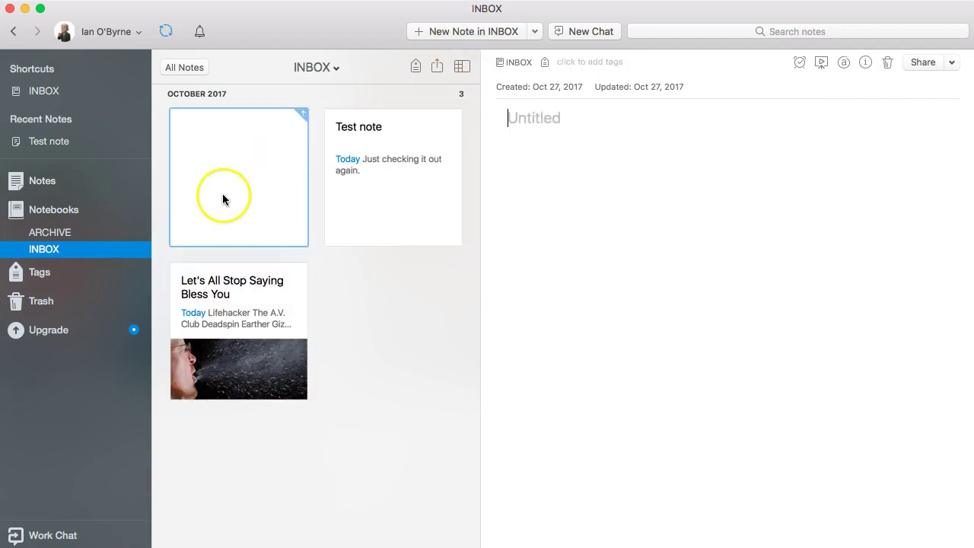
pyautogui.doubleClick(242, 155)
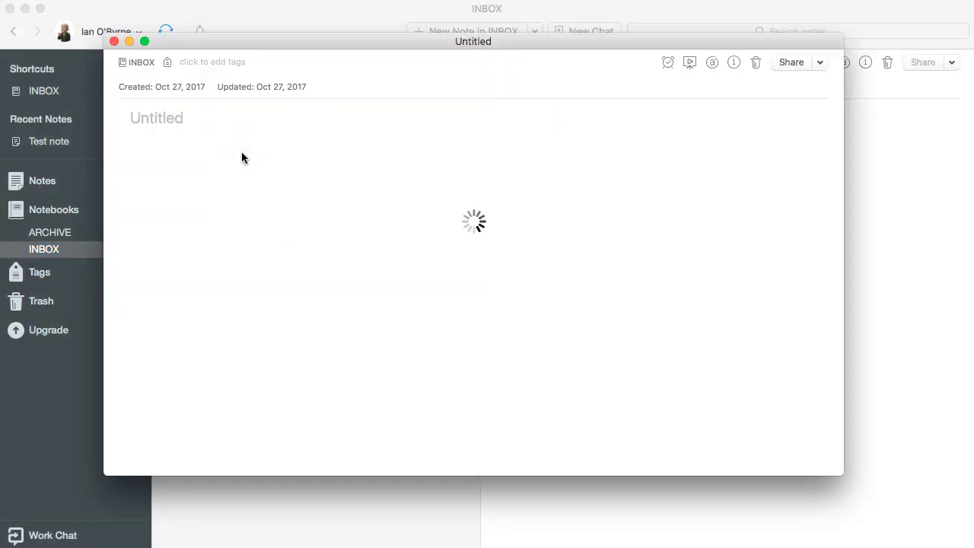
# Step: Title the new note "test note two - Meeting notes"
pyautogui.click(166, 118)
pyautogui.write('tes')
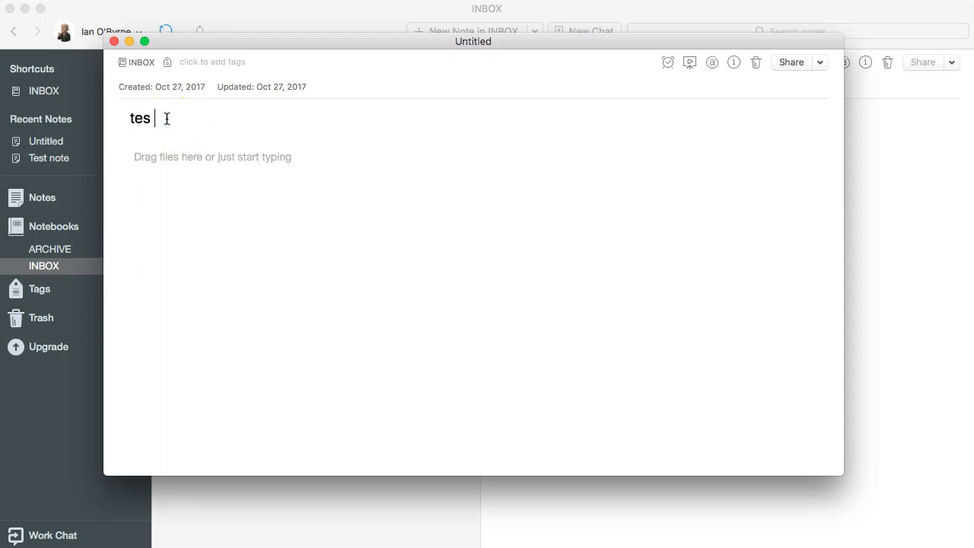
pyautogui.write('t note two - Meet')
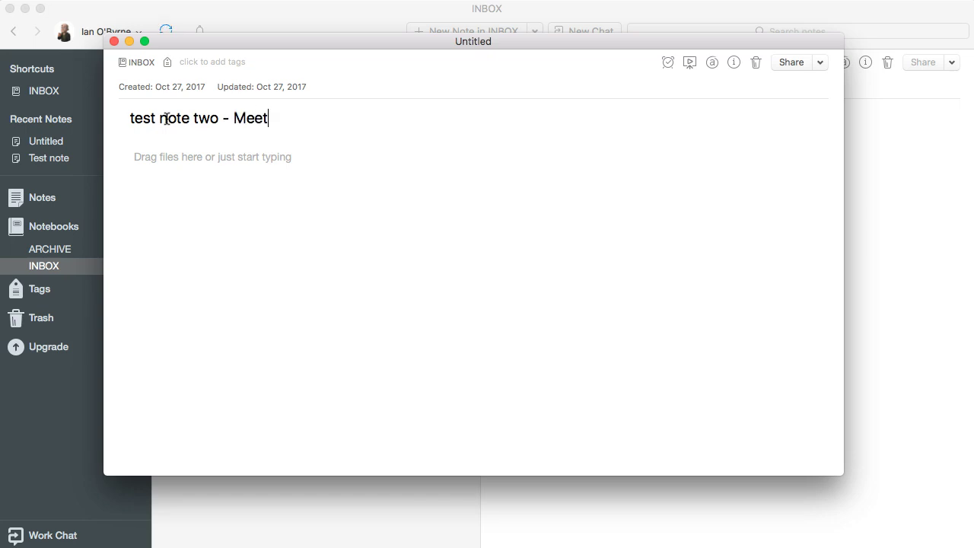
pyautogui.write('ing notes')
# Step: Enter "Department notes" as the first line of the note's body
pyautogui.click(187, 156)
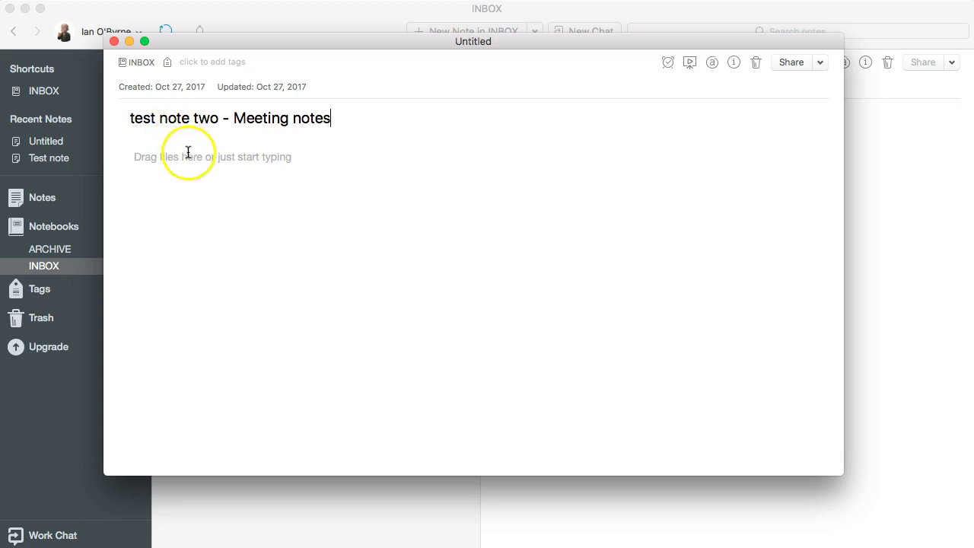
pyautogui.write('D')
pyautogui.write('aphn')
pyautogui.press('BackSpace')
pyautogui.press('BackSpace')
pyautogui.press('BackSpace')
pyautogui.press('BackSpace')
pyautogui.write('p')
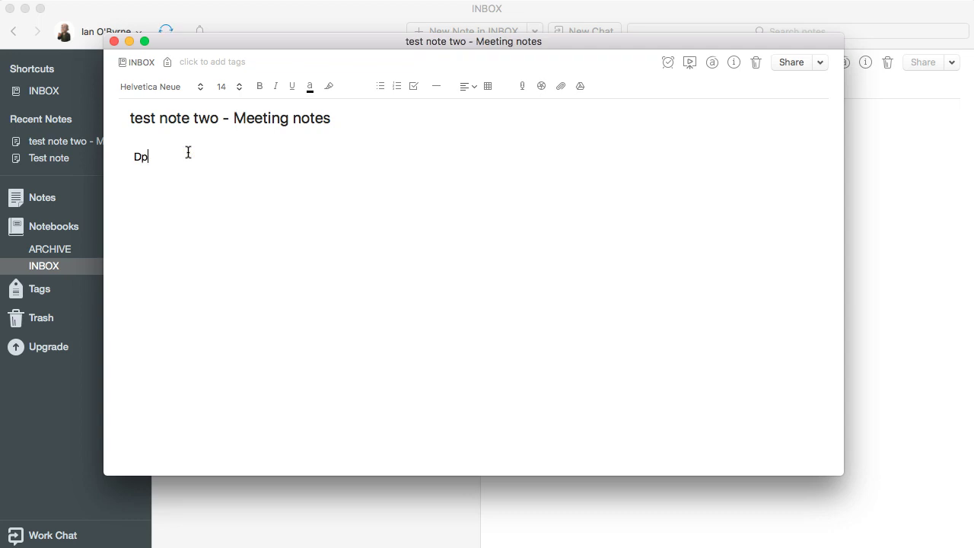
pyautogui.press('BackSpace')
pyautogui.write('epatr')
pyautogui.press('BackSpace')
pyautogui.press('BackSpace')
pyautogui.write('rtment notes')
# Step: Add the line "The agenda for the meeting" below "Department notes", followed by a new line
pyautogui.click(208, 157)
pyautogui.click(175, 157)
pyautogui.click(174, 158)
pyautogui.click(174, 157)
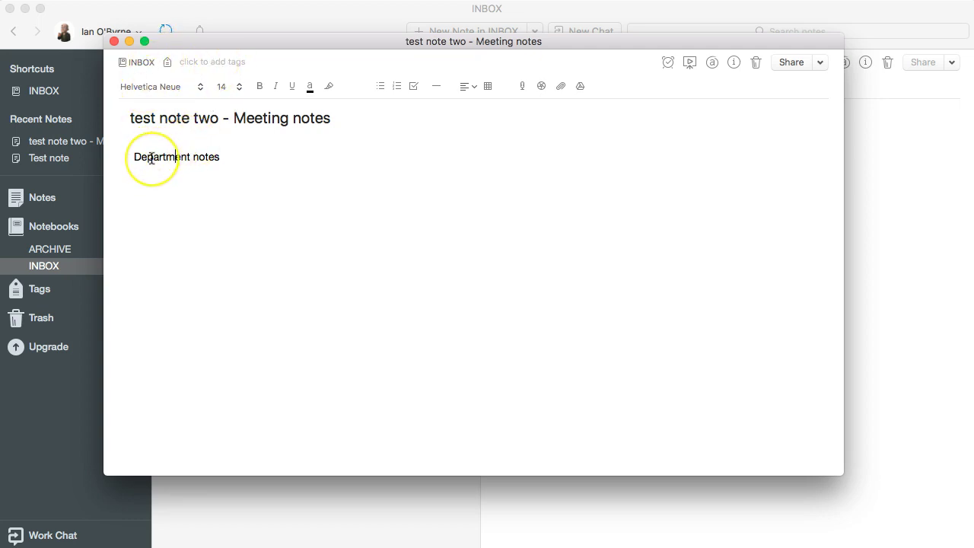
pyautogui.click(221, 157)
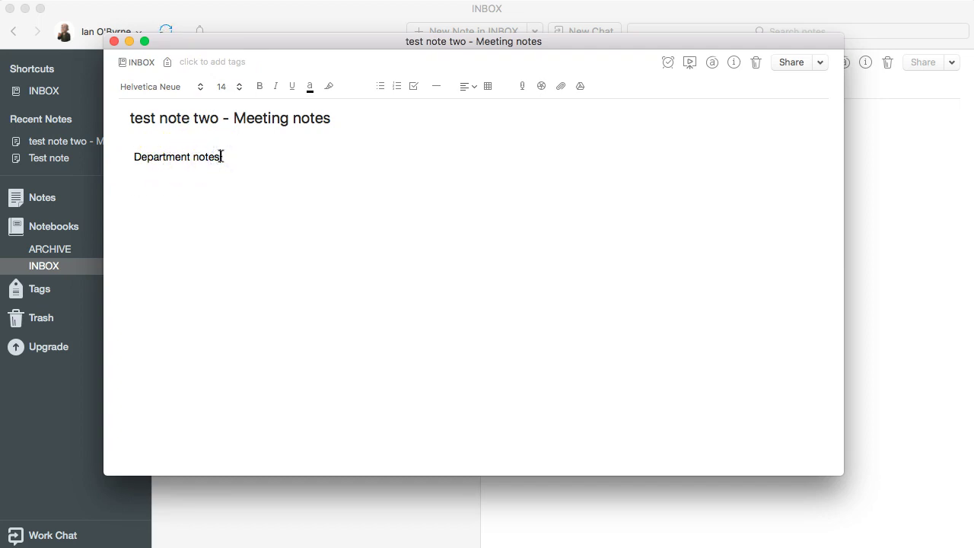
pyautogui.press('Return')
pyautogui.write('The agenda fo')
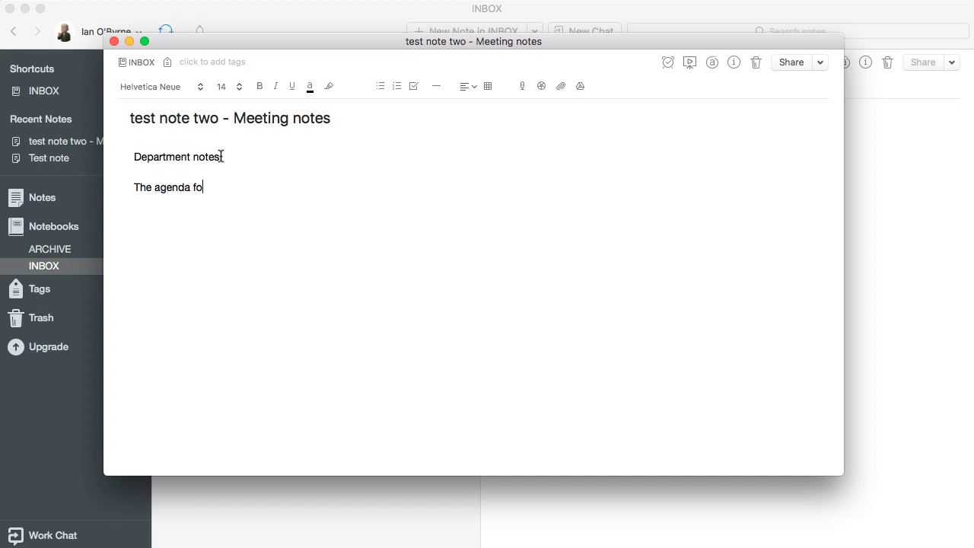
pyautogui.write('r the meeting')
pyautogui.press('Return')
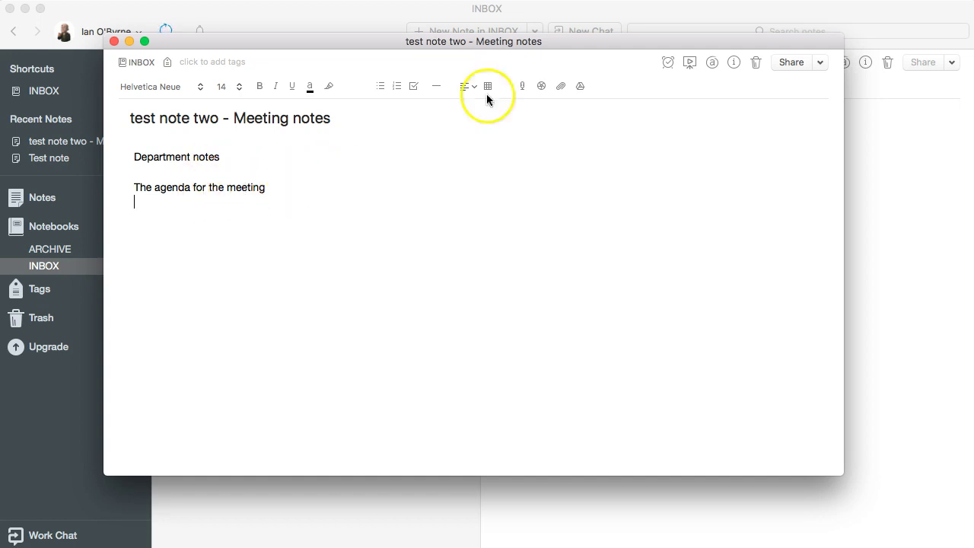
# Step: Show and dismiss the audio recording bar in the meeting note, and close the note's window
pyautogui.click(522, 86)
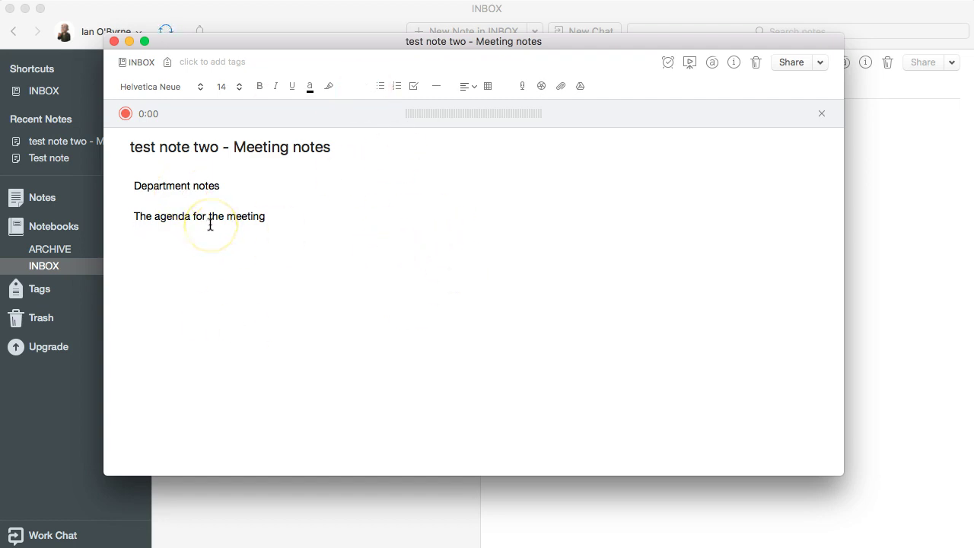
pyautogui.click(821, 113)
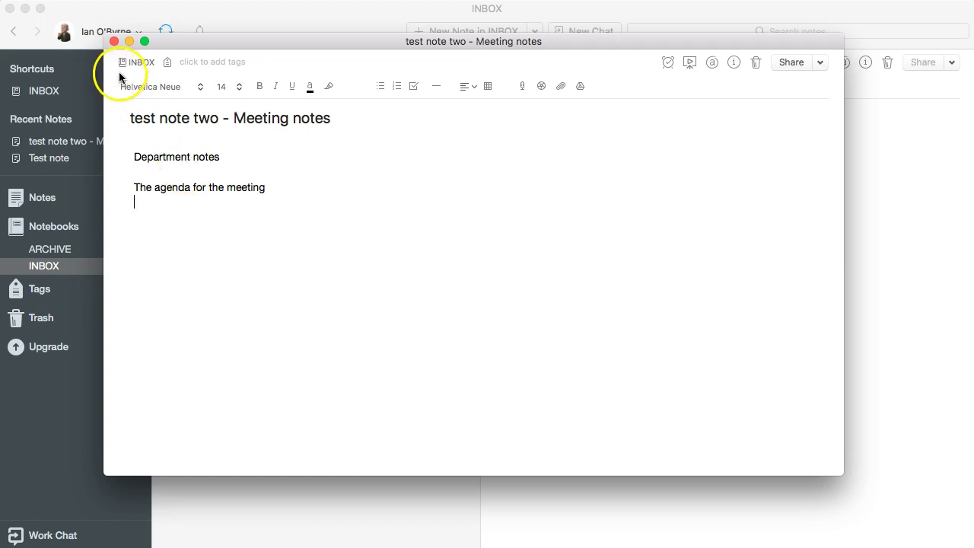
pyautogui.click(114, 42)
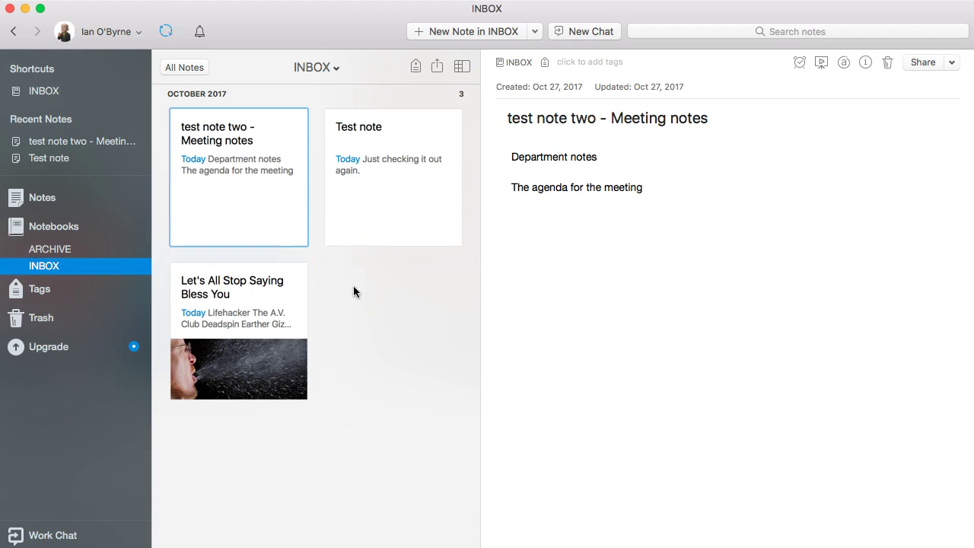
# Step: View the clipped article "Let's All Stop Saying Bless You" and look through its content
pyautogui.click(261, 309)
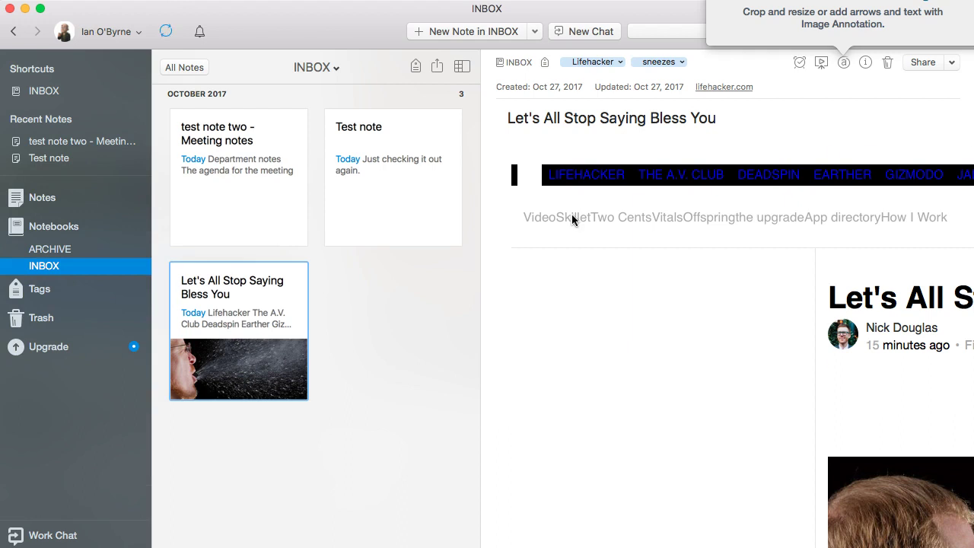
pyautogui.scroll(-5, 572, 217)
pyautogui.scroll(-5, 573, 216)
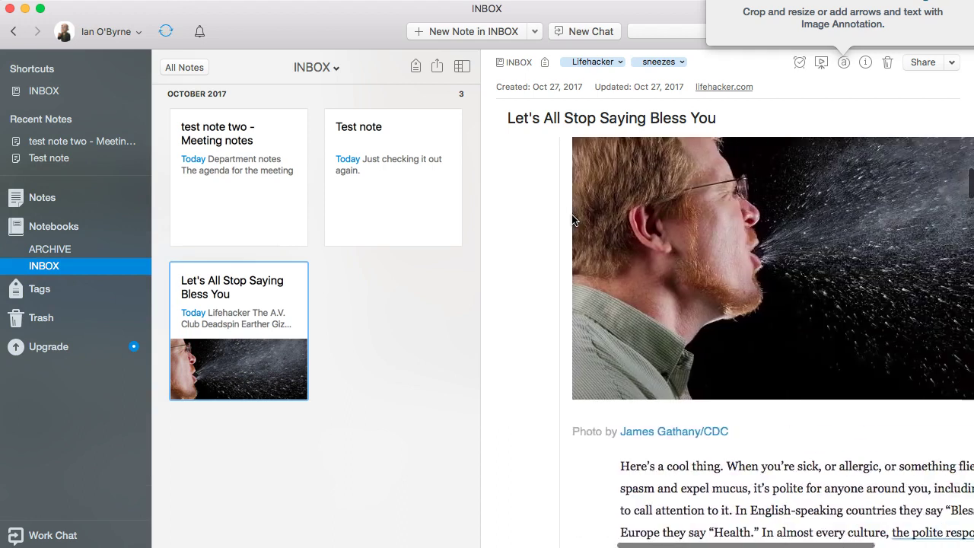
pyautogui.click(663, 263)
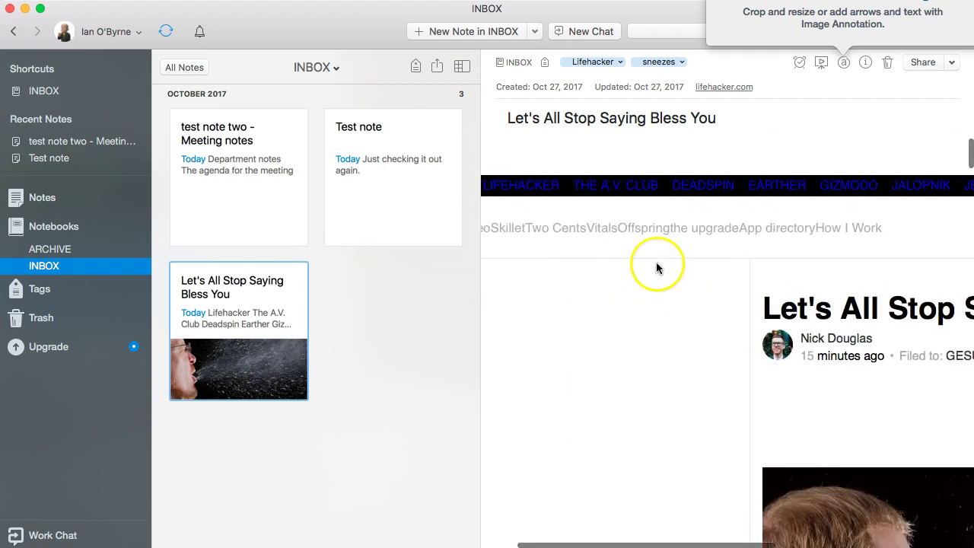
pyautogui.click(754, 264)
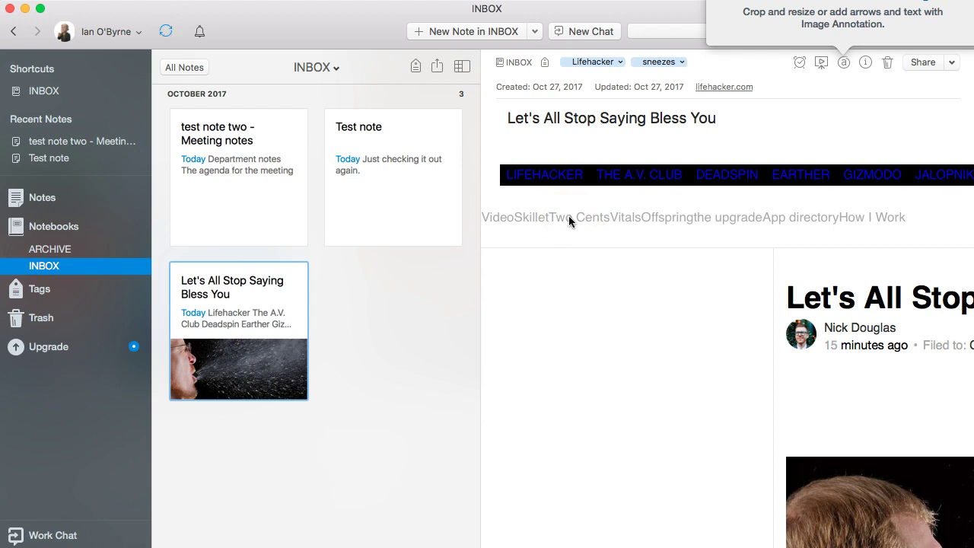
# Step: Move the clipped article "Let's All Stop Saying Bless You" from INBOX to the ARCHIVE notebook
pyautogui.click(518, 64)
pyautogui.click(363, 143)
pyautogui.click(565, 433)
pyautogui.click(638, 503)
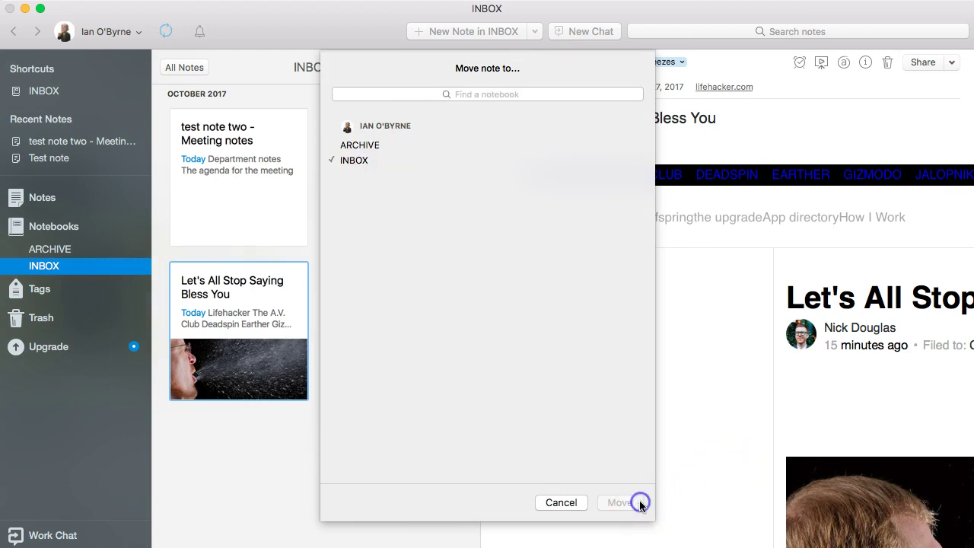
pyautogui.click(371, 147)
pyautogui.click(370, 147)
pyautogui.click(367, 144)
pyautogui.click(636, 503)
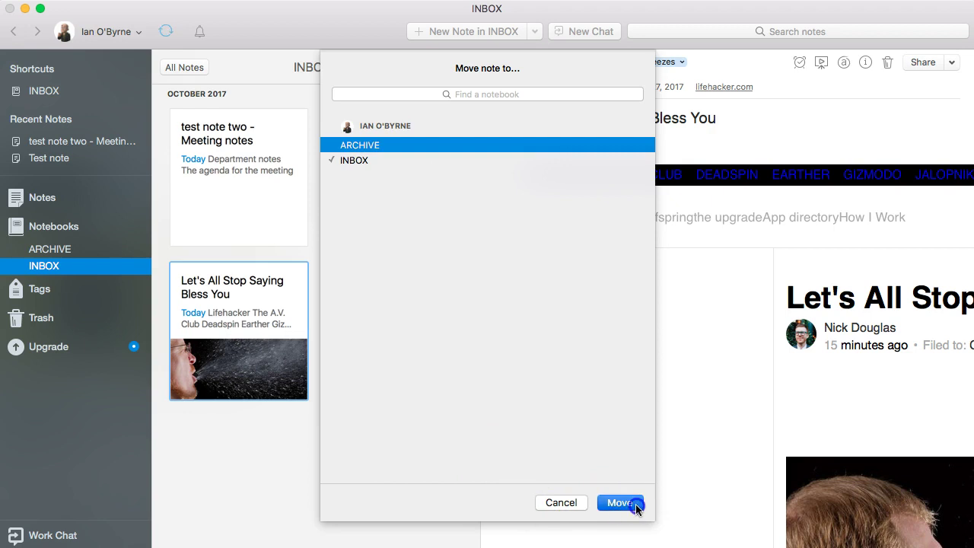
pyautogui.click(679, 446)
pyautogui.click(377, 372)
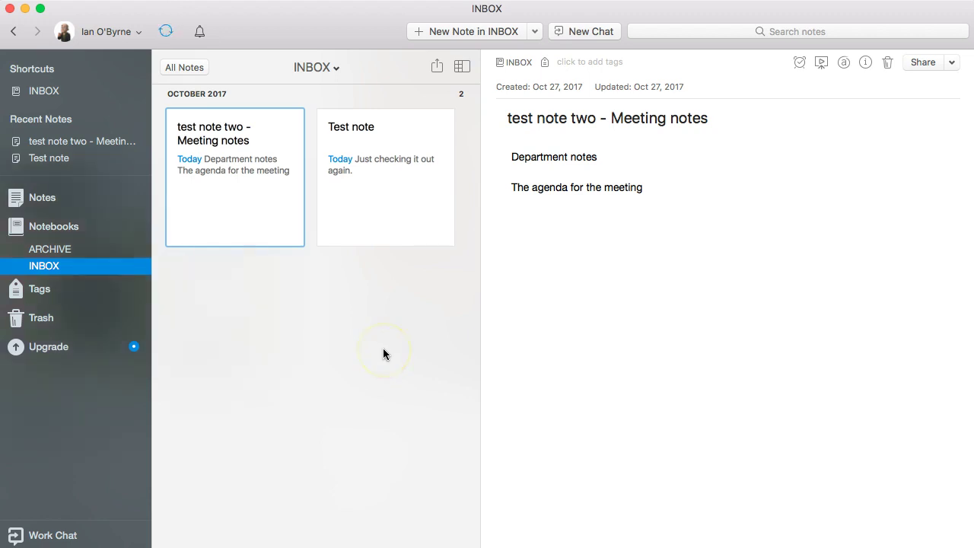
# Step: Select both remaining INBOX notes, Test note and the meeting note, and move them together into the ARCHIVE notebook
pyautogui.click(375, 190)
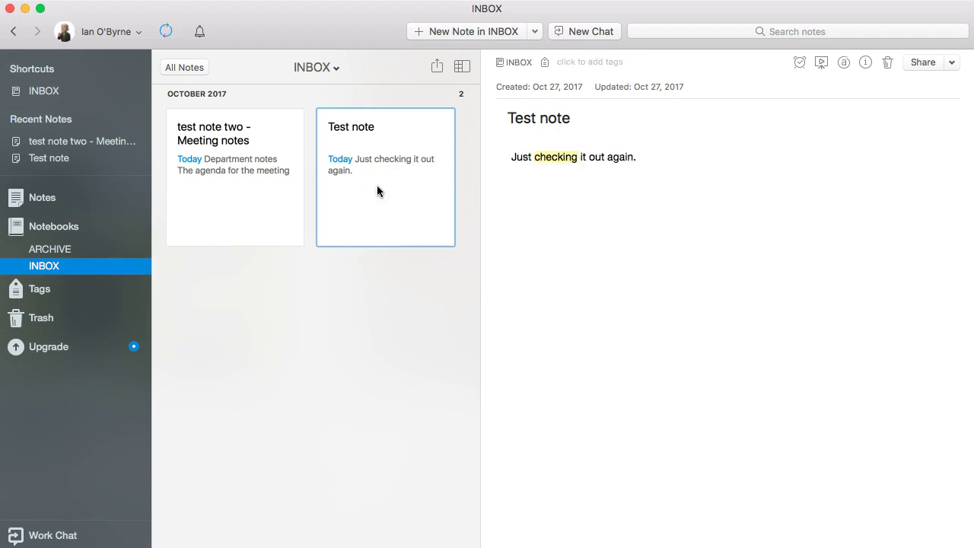
pyautogui.keyDown('super'); pyautogui.click(266, 186); pyautogui.keyUp('super')
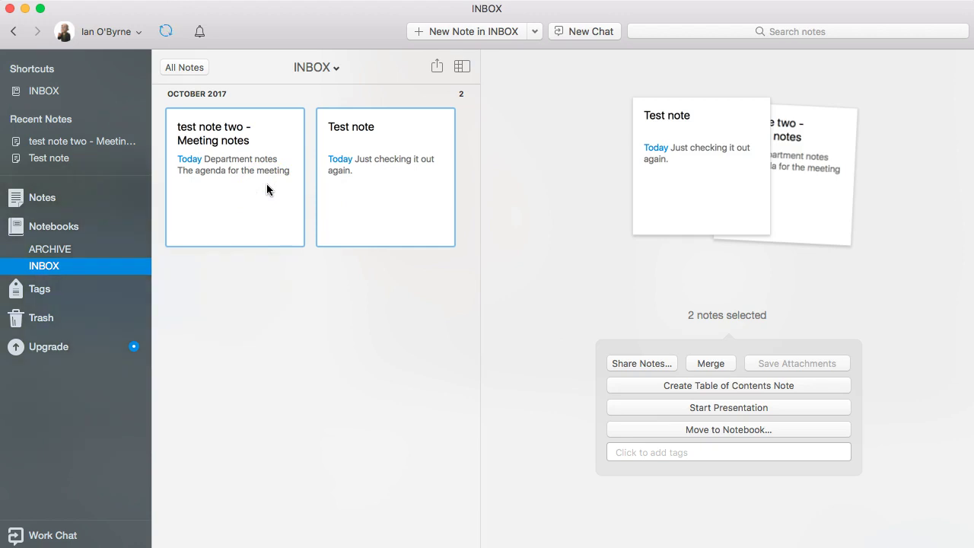
pyautogui.moveTo(188, 190); pyautogui.dragTo(78, 251)
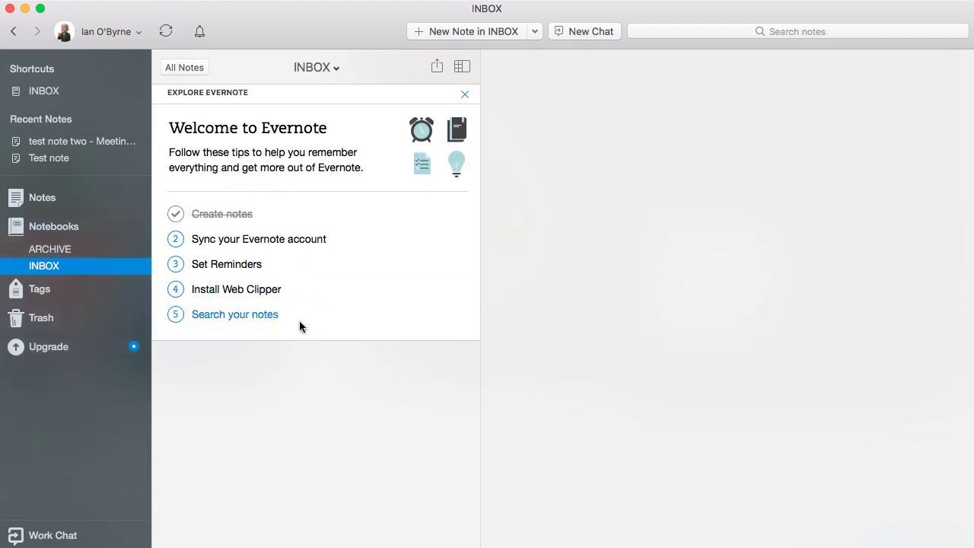
# Step: Dismiss the Explore Evernote welcome tips in the emptied INBOX notebook
pyautogui.click(273, 452)
pyautogui.click(465, 94)
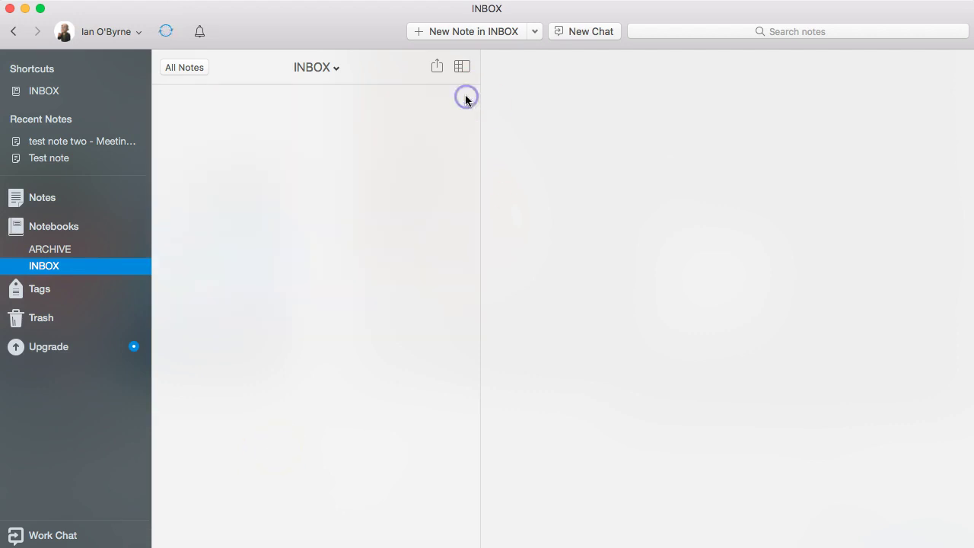
pyautogui.click(373, 168)
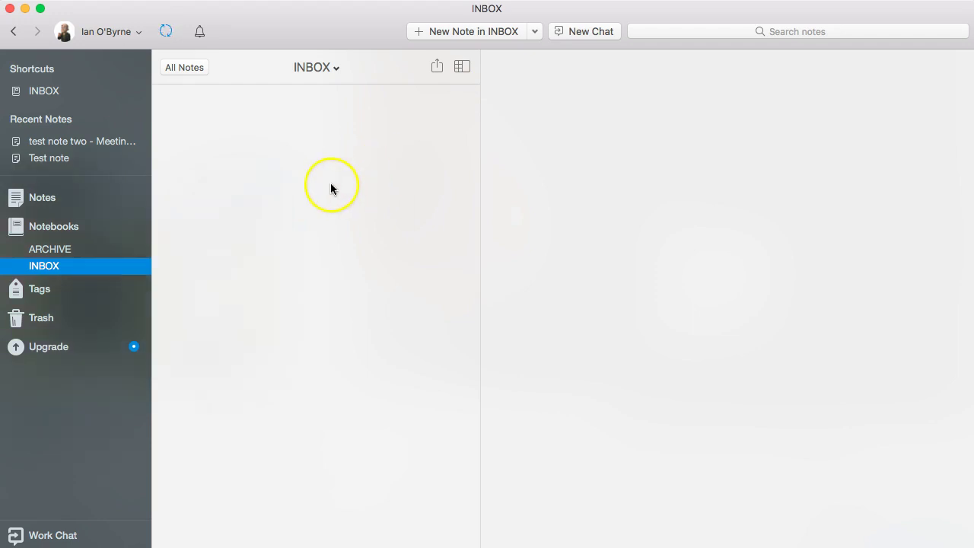
# Step: Examine the moved notes in the ARCHIVE notebook and its entry in the list of all notebooks
pyautogui.click(51, 249)
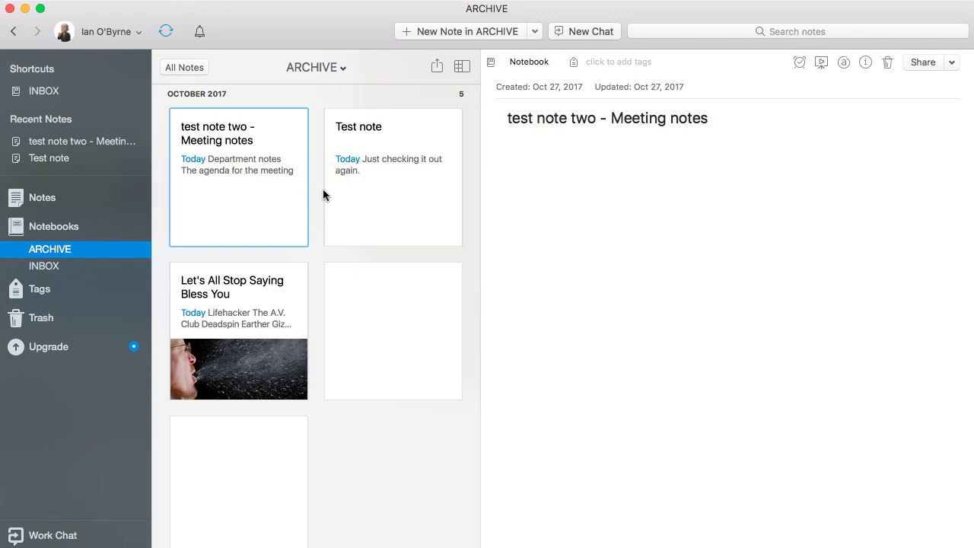
pyautogui.click(157, 229)
pyautogui.click(61, 227)
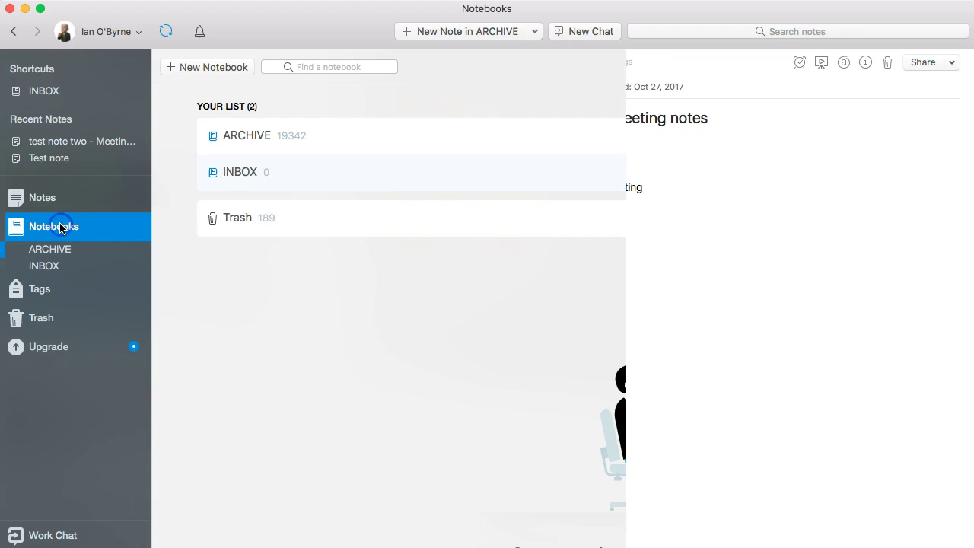
pyautogui.click(300, 140)
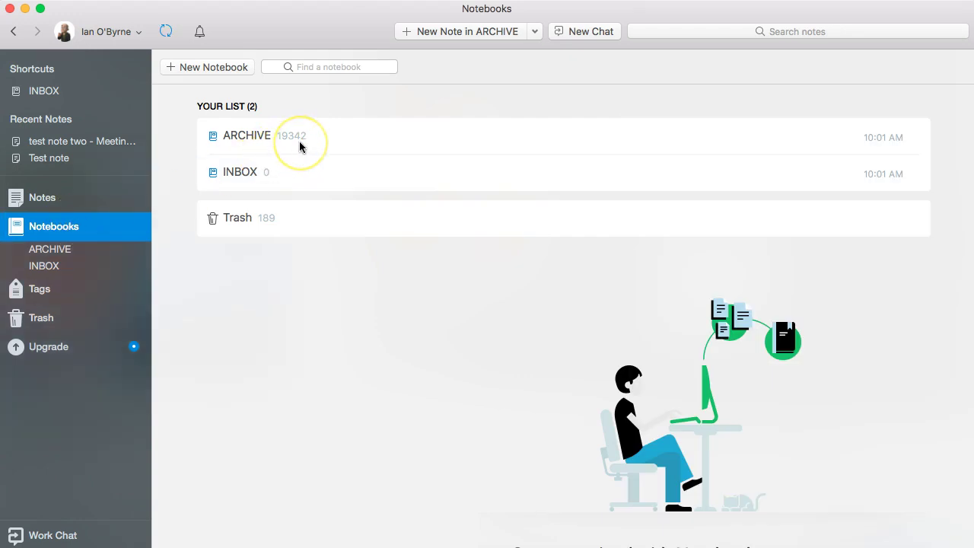
pyautogui.click(185, 162)
pyautogui.click(198, 143)
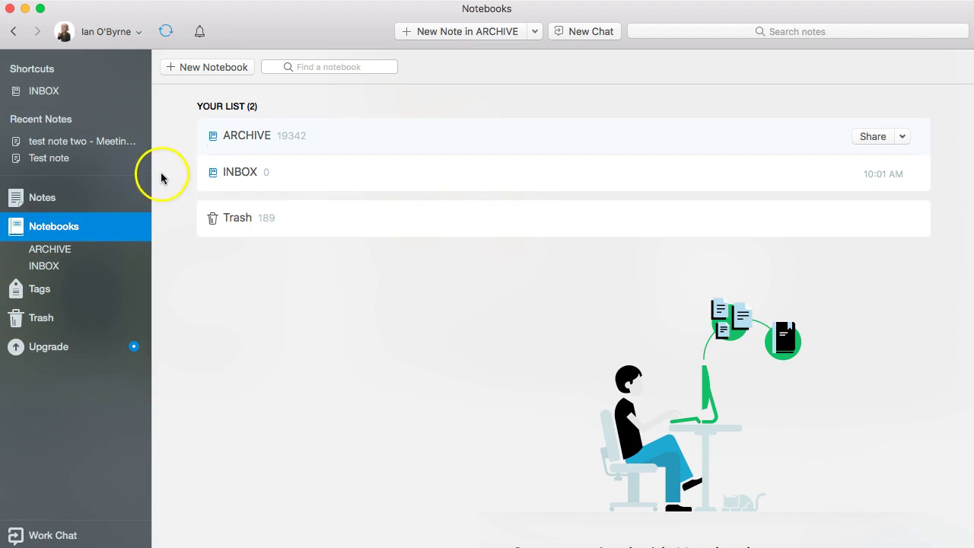
# Step: Look through the notes in the ARCHIVE notebook and return to the list of all notebooks
pyautogui.click(65, 250)
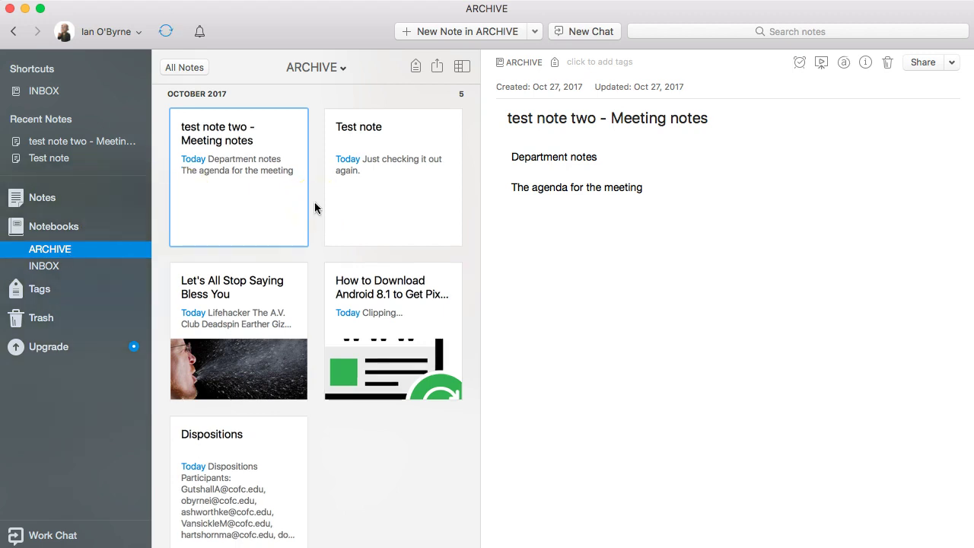
pyautogui.scroll(-5, 315, 207)
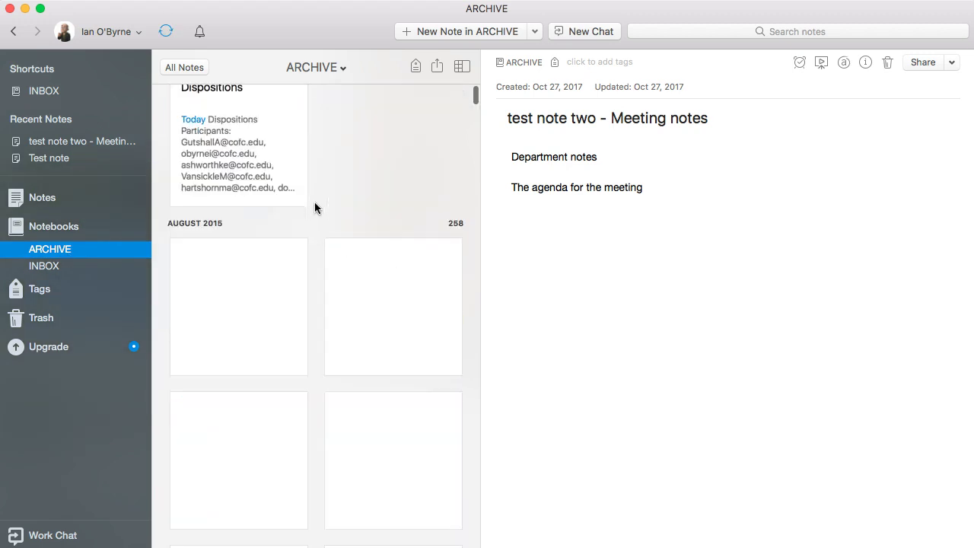
pyautogui.click(54, 229)
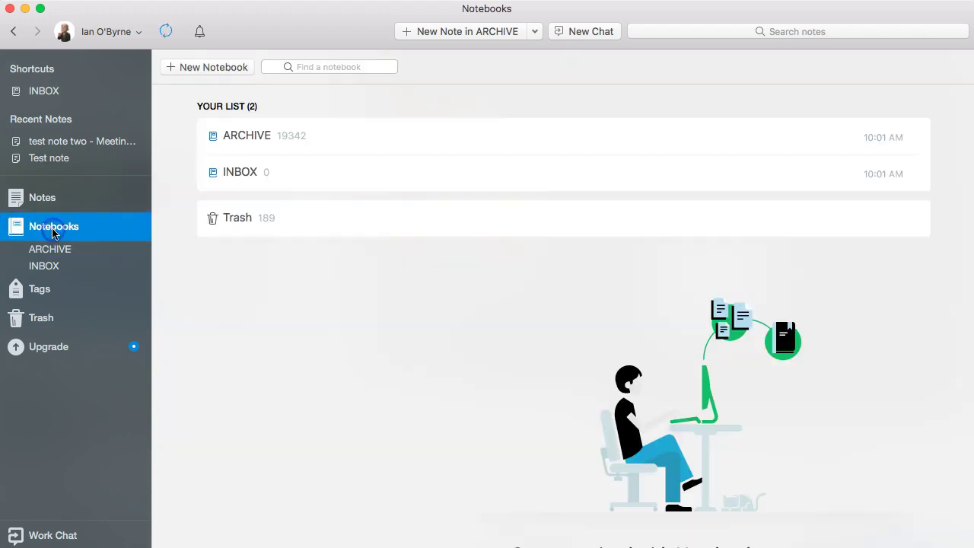
# Step: Search all notes for "pepper jelly"
pyautogui.click(810, 30)
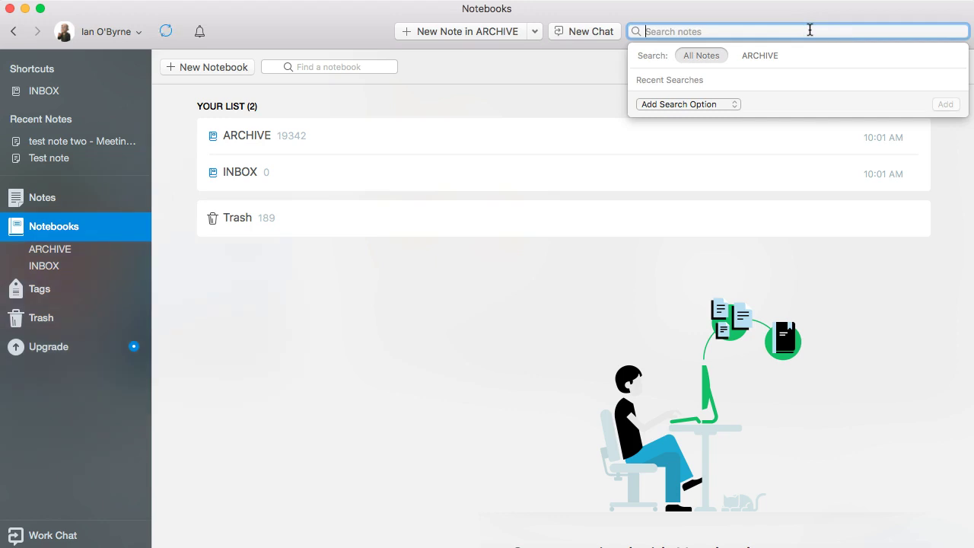
pyautogui.write('pepper')
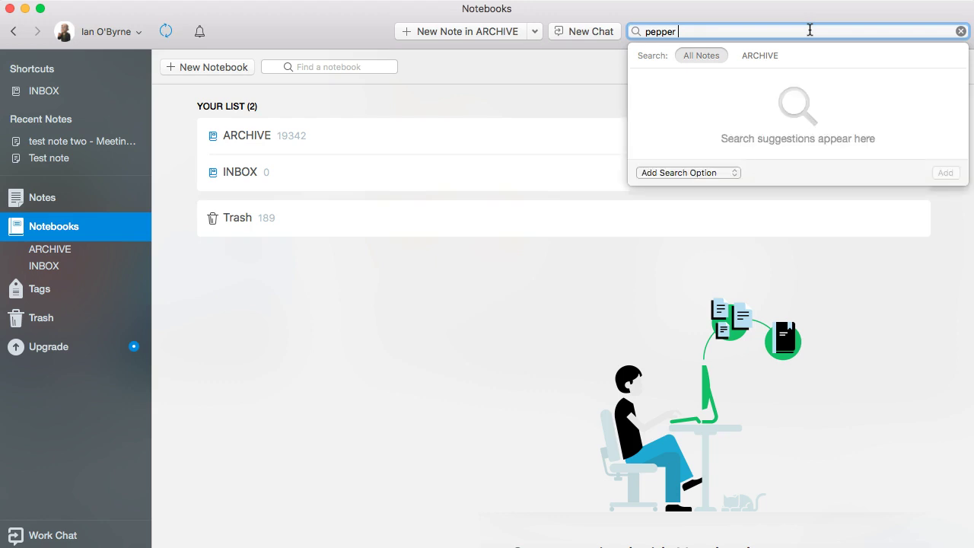
pyautogui.write(' jelly')
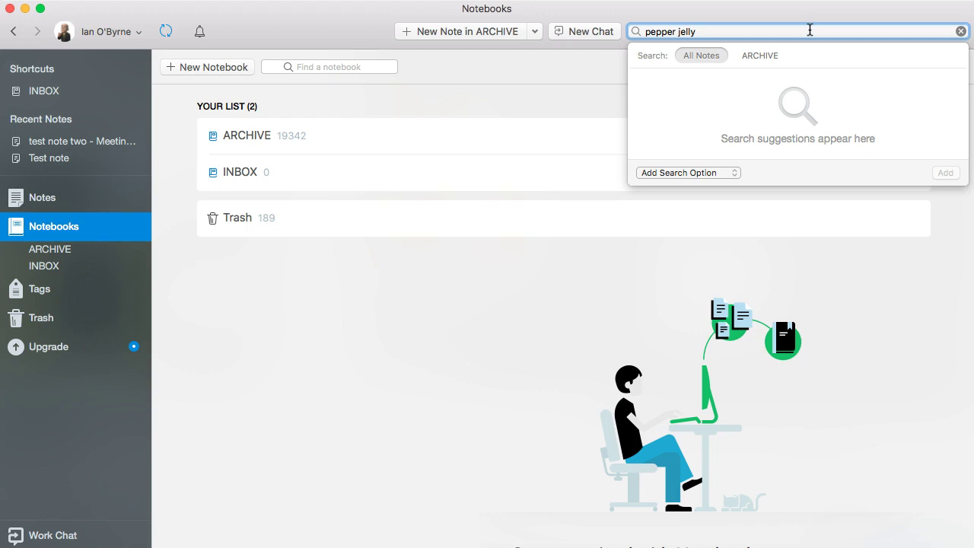
pyautogui.press('Return')
pyautogui.click(796, 31)
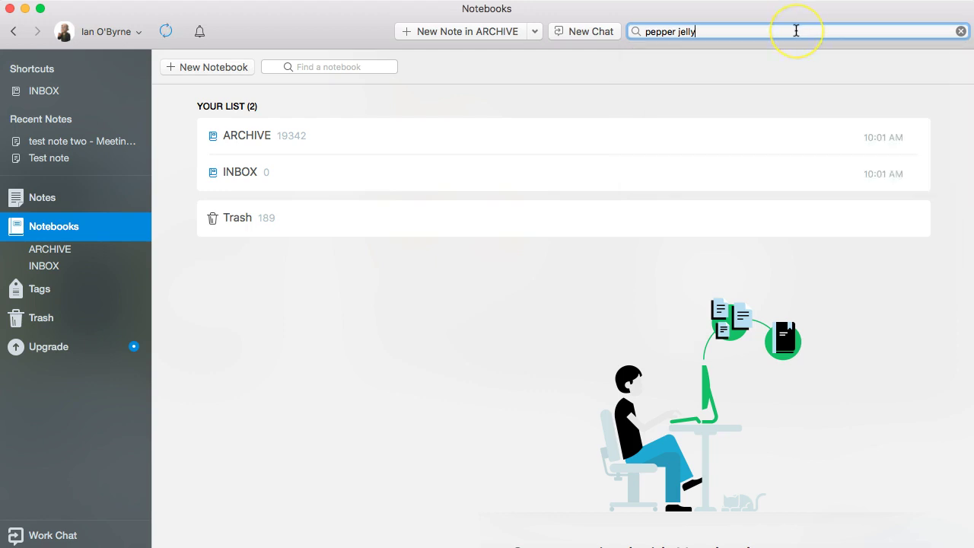
pyautogui.press('Return')
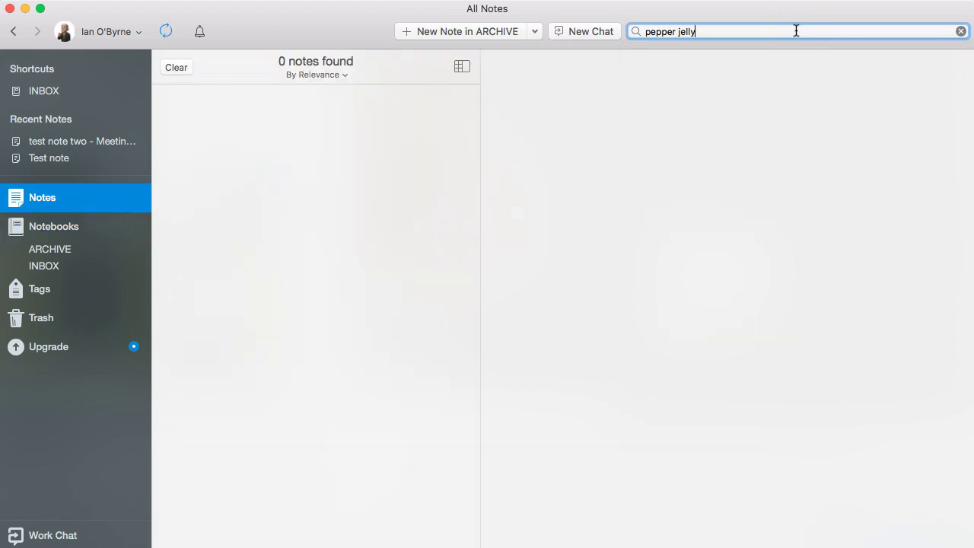
# Step: Change the note search to "pepper jam" and run it
pyautogui.doubleClick(680, 31)
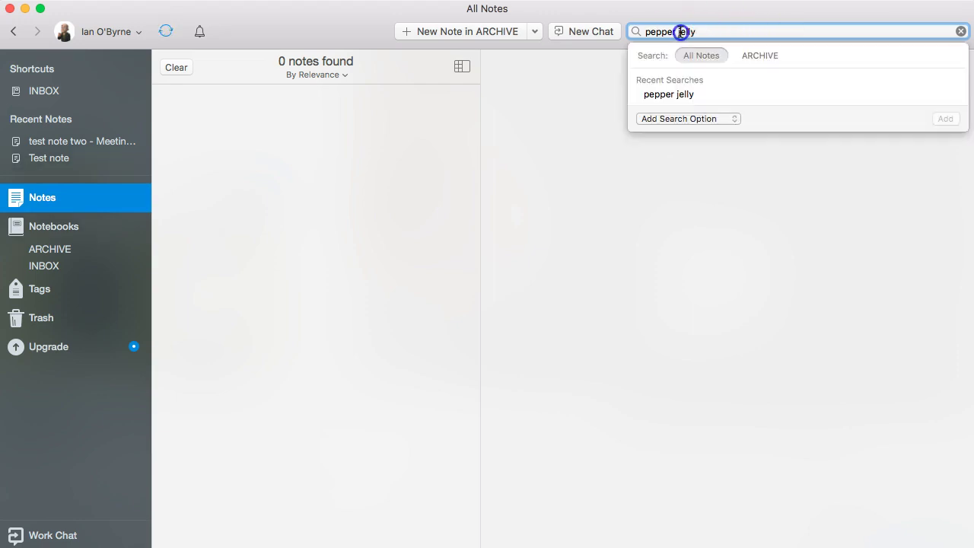
pyautogui.write('jam')
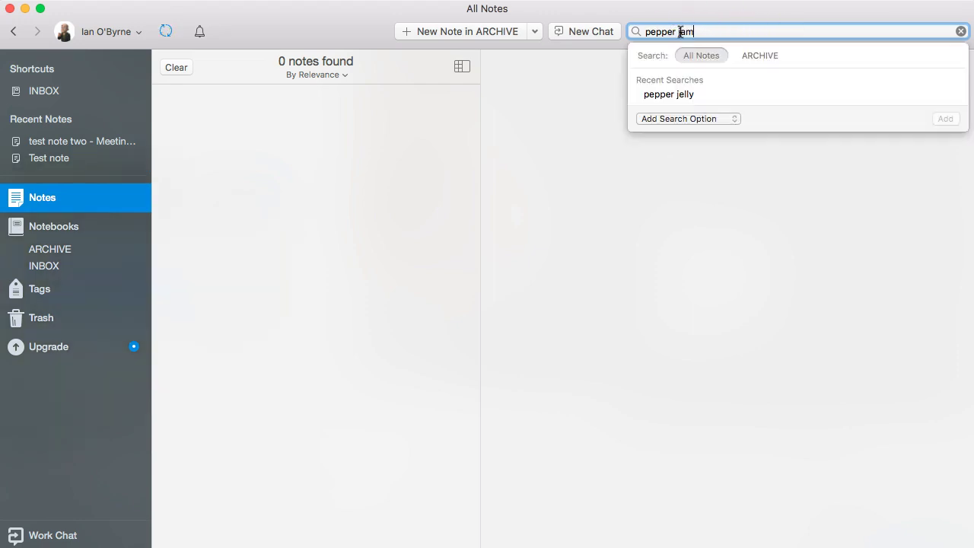
pyautogui.press('Return')
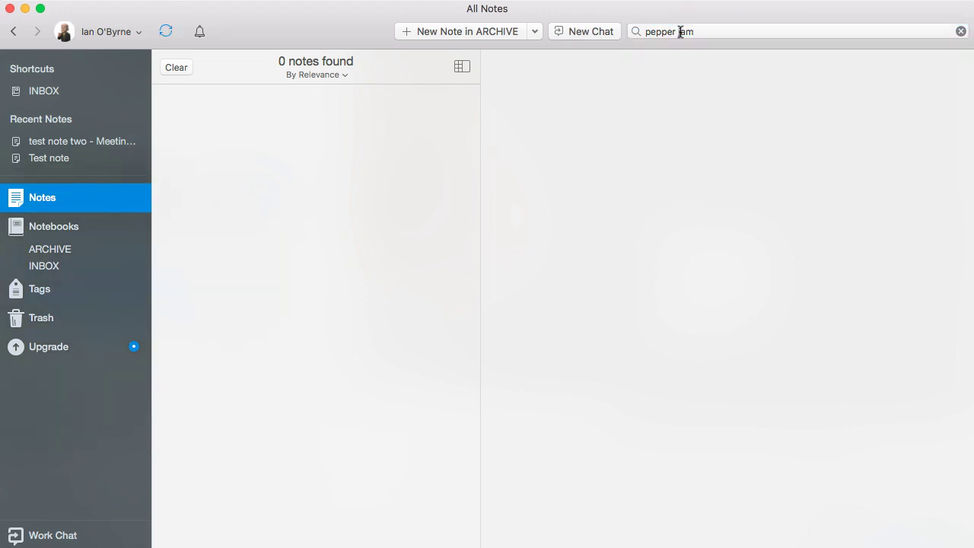
# Step: Shorten the note search to "jam" and look through the matching notes
pyautogui.click(679, 31)
pyautogui.doubleClick(666, 30)
pyautogui.press('BackSpace')
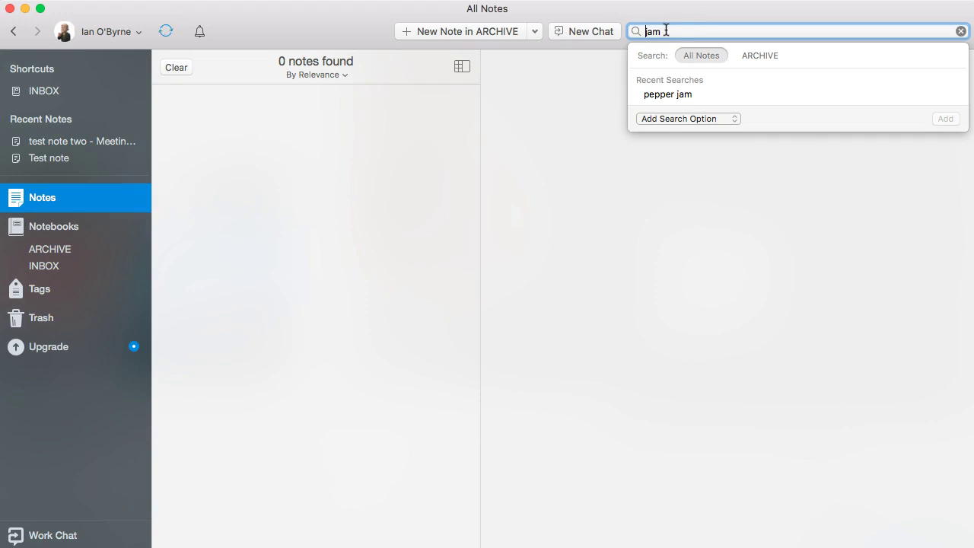
pyautogui.press('Return')
pyautogui.click(472, 11)
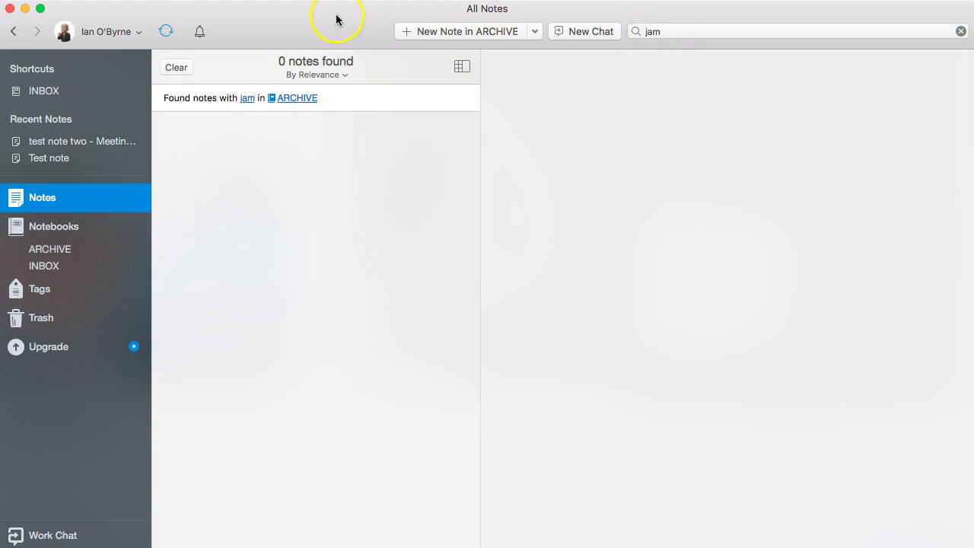
pyautogui.click(282, 17)
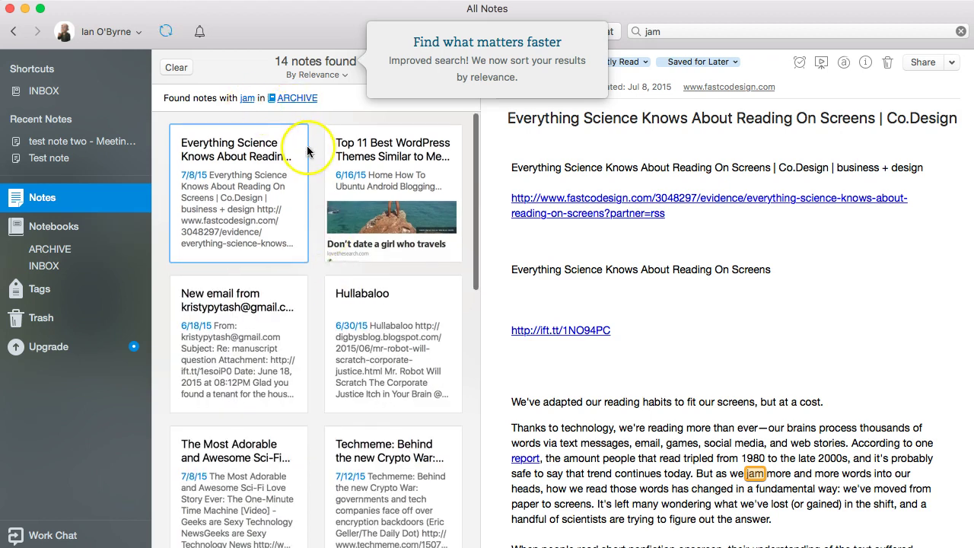
pyautogui.scroll(-5, 313, 152)
pyautogui.scroll(-5, 314, 152)
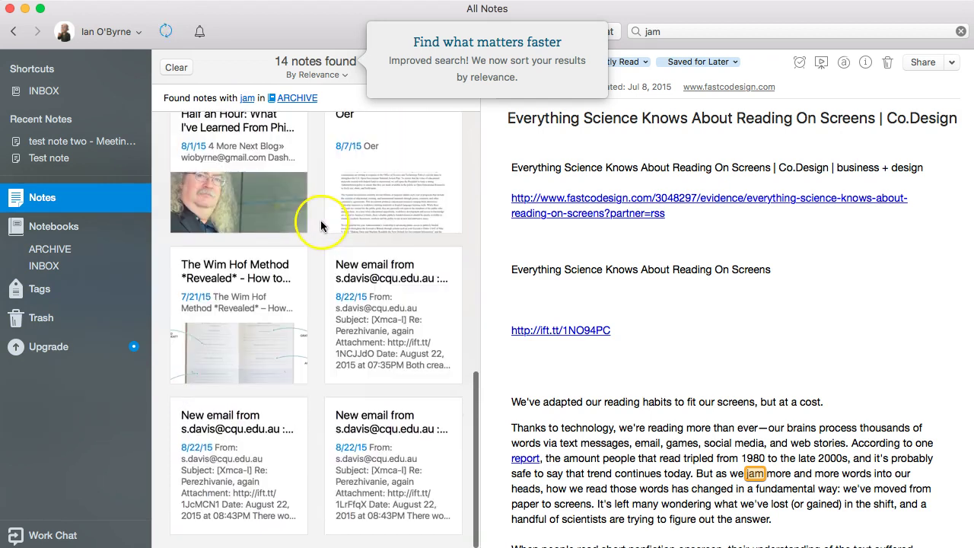
pyautogui.scroll(4, 318, 221)
pyautogui.scroll(3, 318, 221)
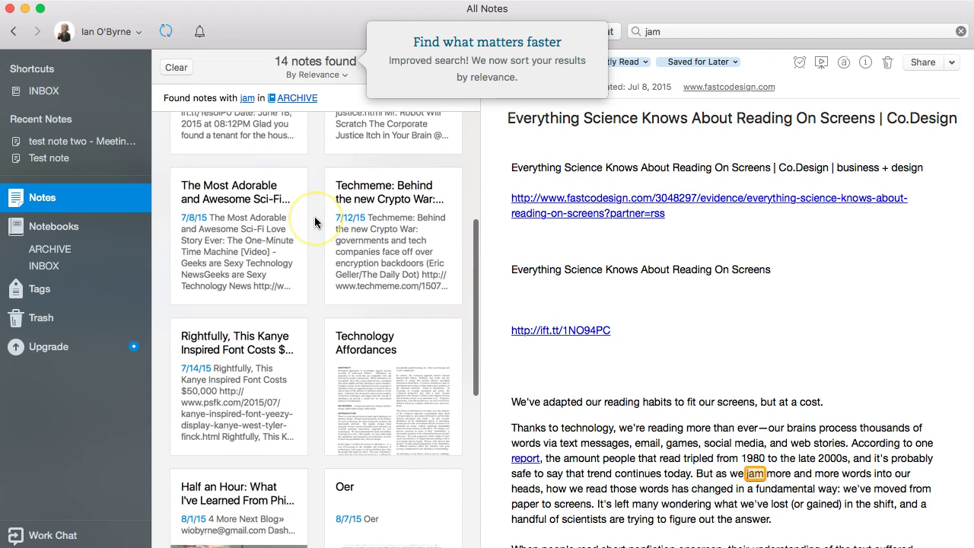
# Step: Search all notes for "jelly" and look through the note list
pyautogui.click(653, 31)
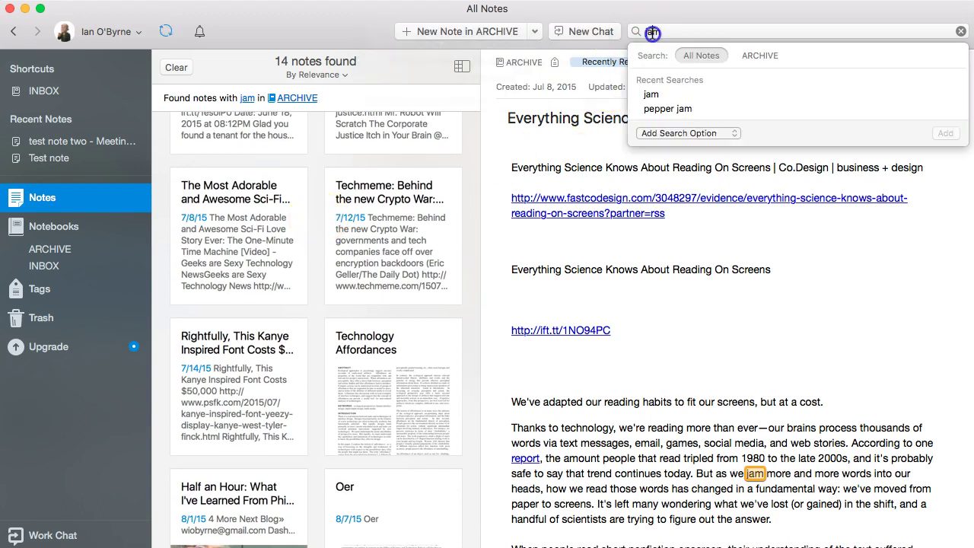
pyautogui.write('jelly')
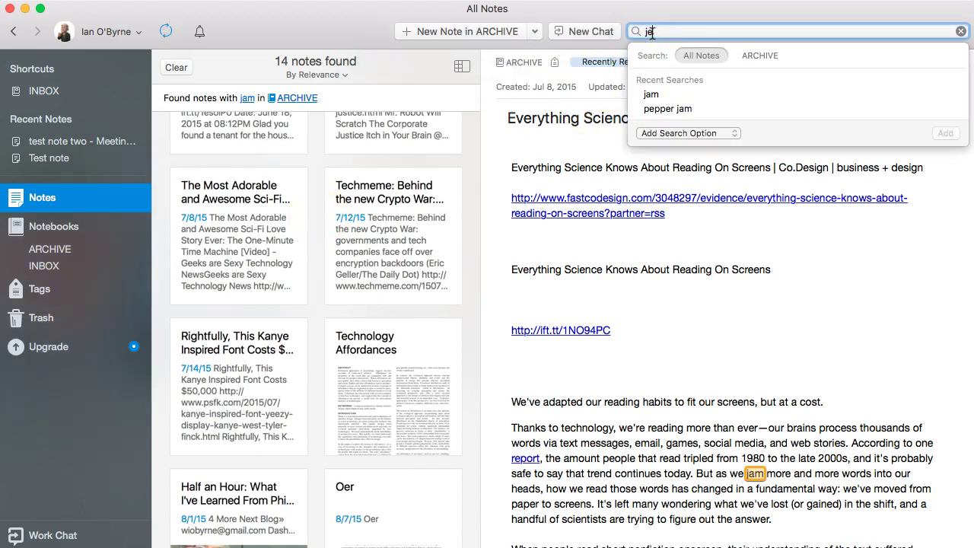
pyautogui.press('BackSpace')
pyautogui.press('BackSpace')
pyautogui.press('BackSpace')
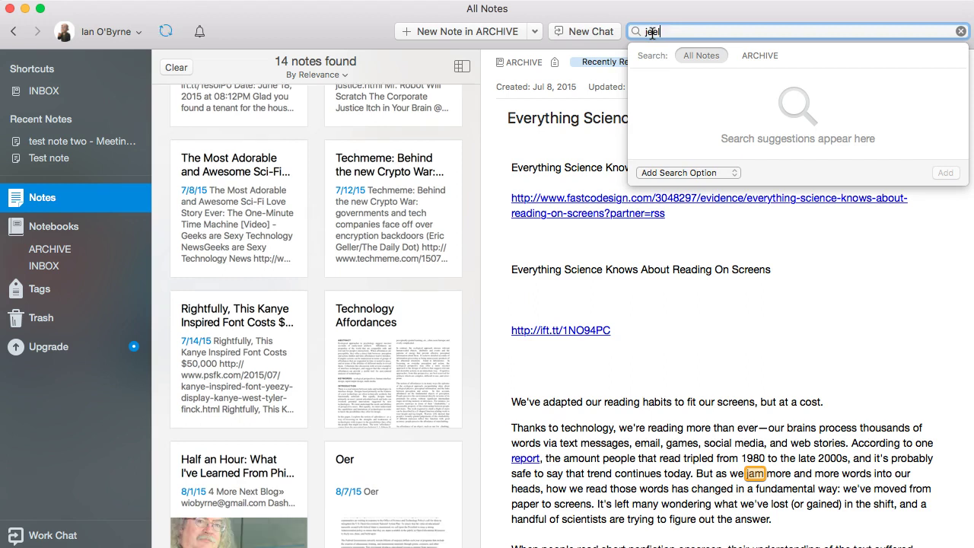
pyautogui.write('lly')
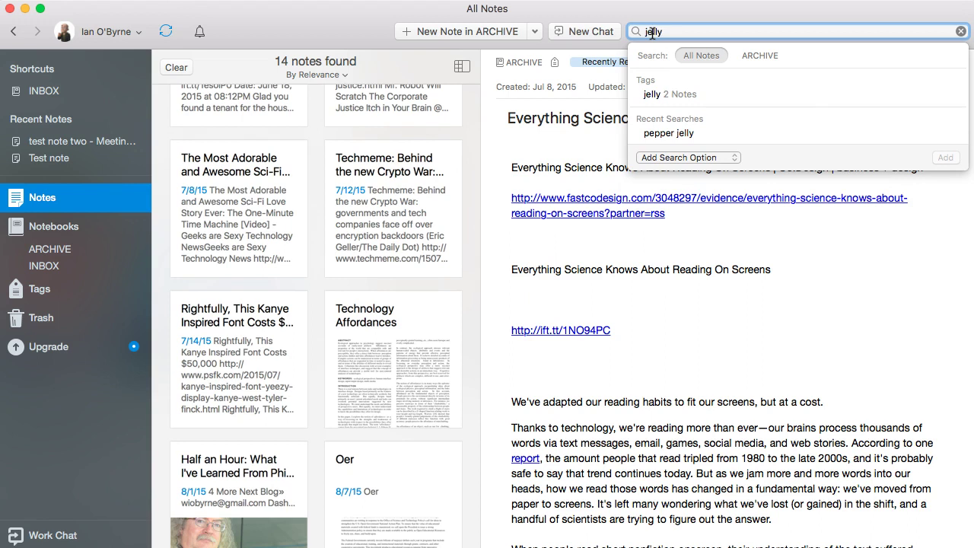
pyautogui.press('Return')
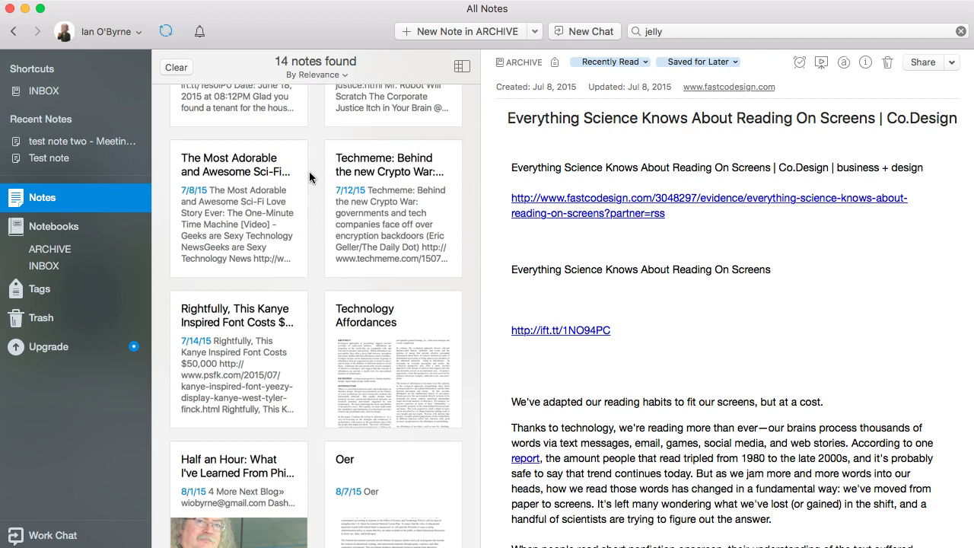
pyautogui.scroll(-5, 316, 194)
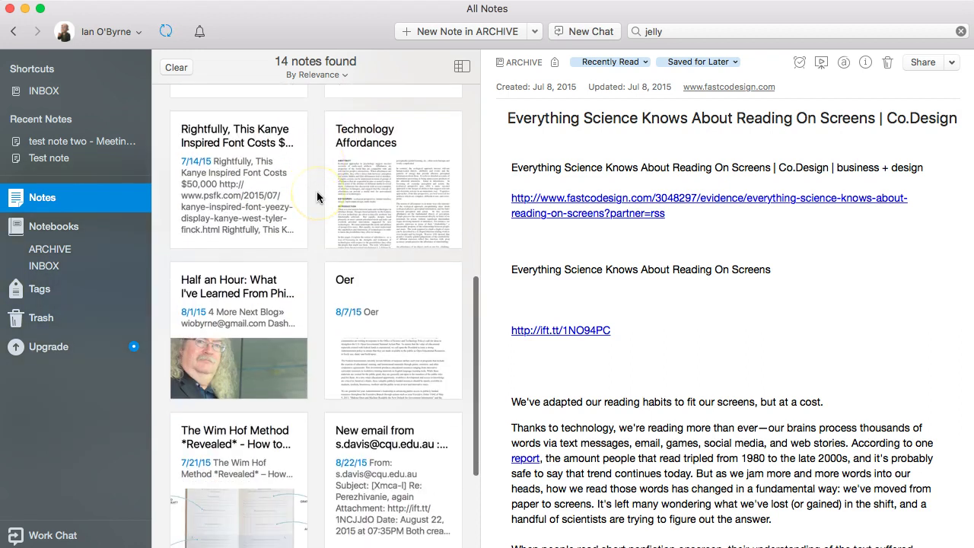
pyautogui.scroll(-5, 317, 198)
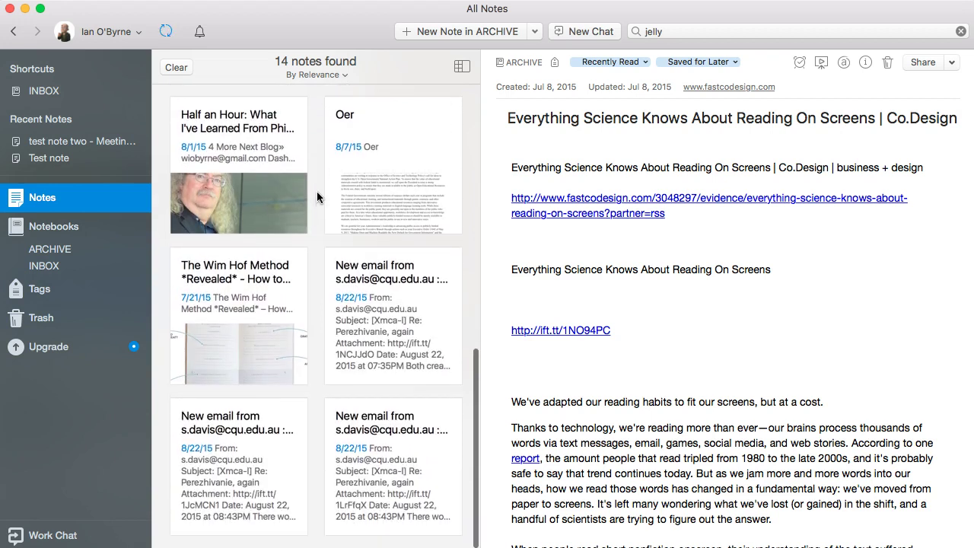
pyautogui.scroll(15, 317, 197)
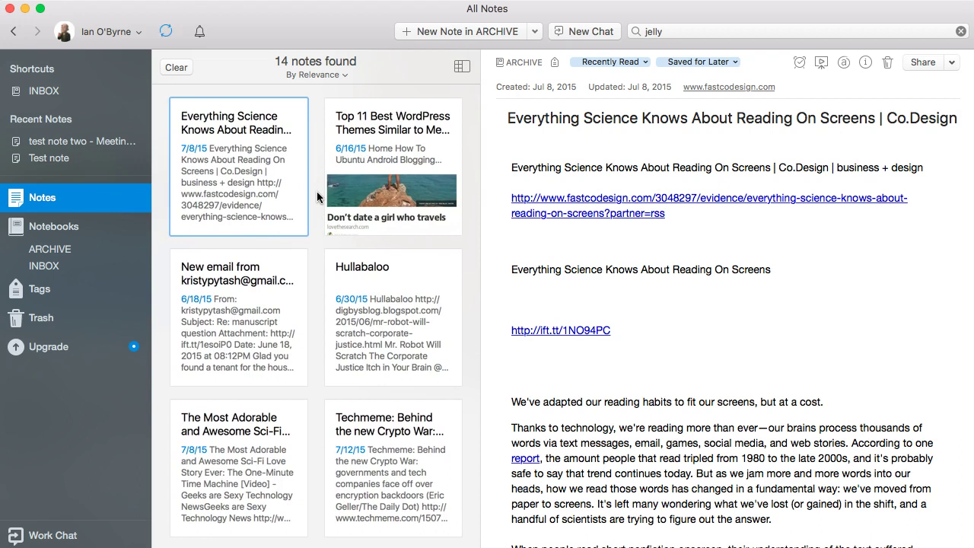
pyautogui.click(318, 210)
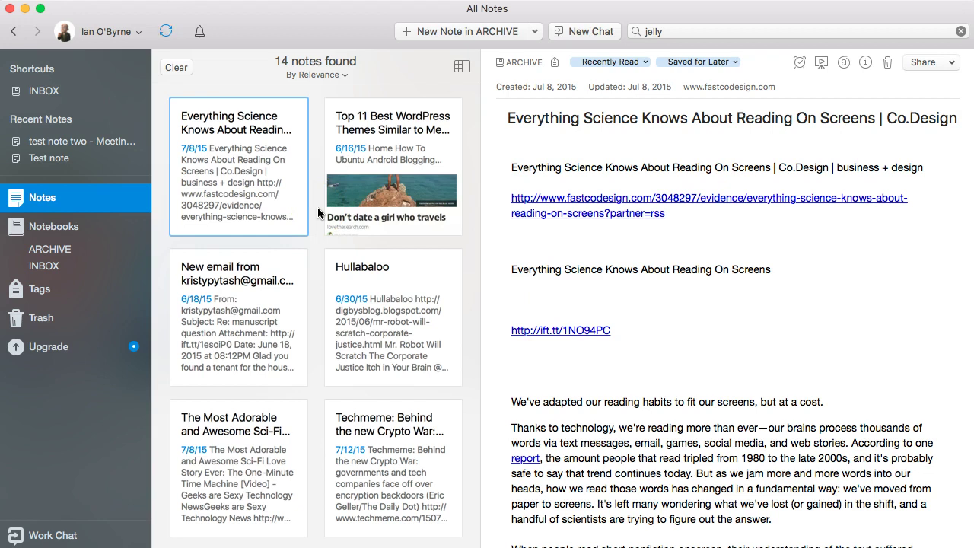
pyautogui.click(309, 217)
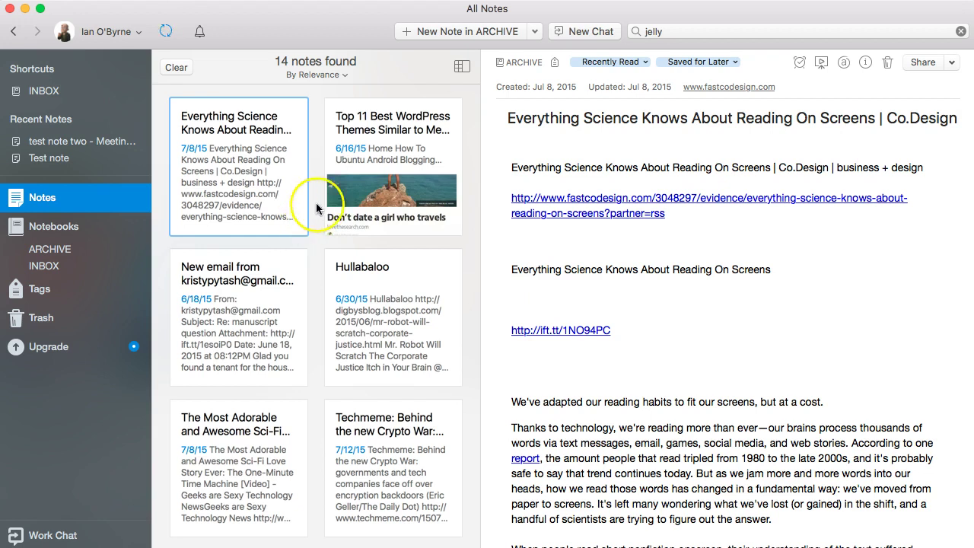
pyautogui.click(488, 96)
# Step: Filter the notes by the suggested jelly tag and read the note "How to Make No-Cook Freezer Jam"
pyautogui.click(678, 31)
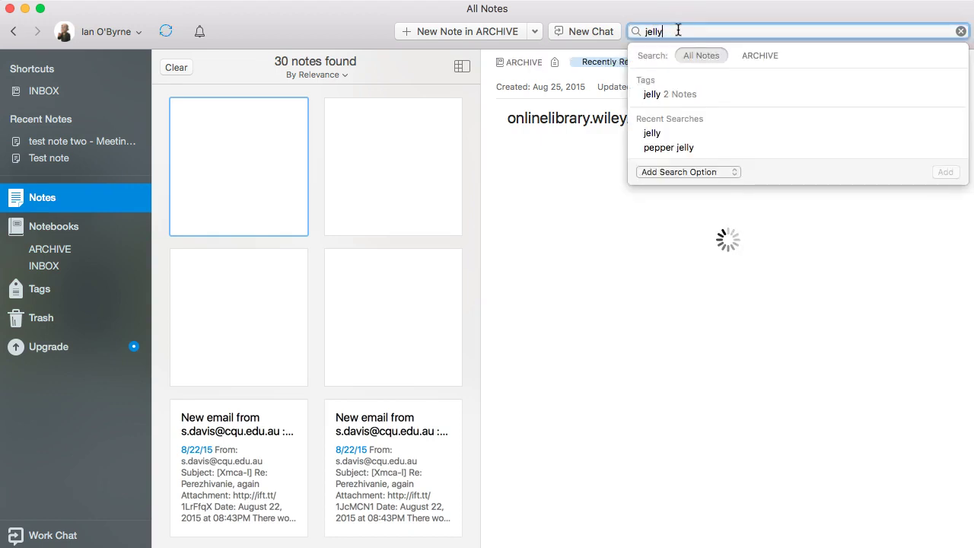
pyautogui.click(649, 94)
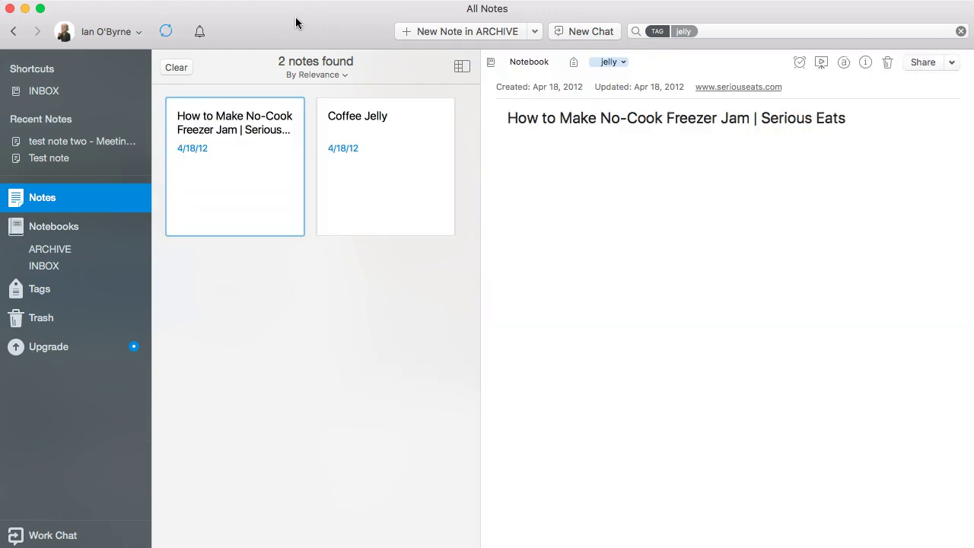
pyautogui.click(268, 165)
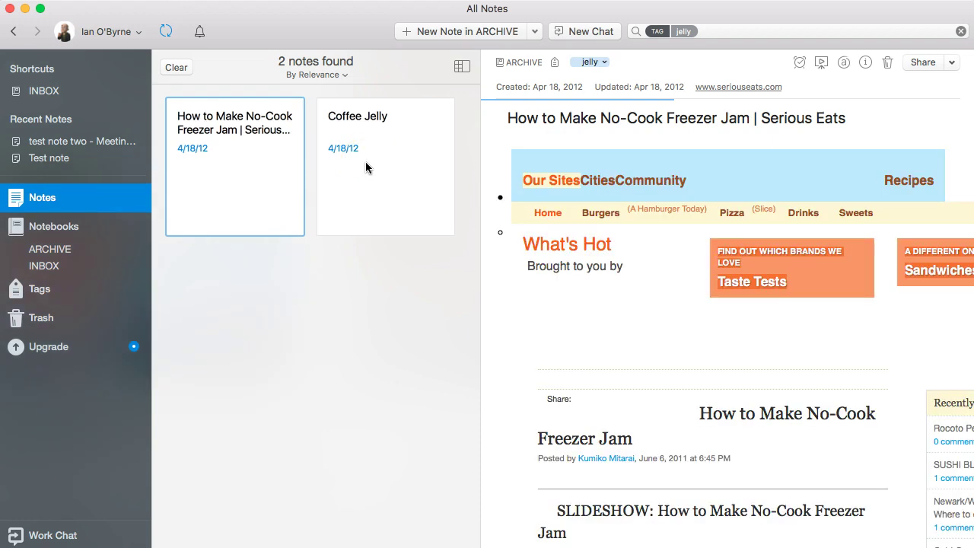
pyautogui.click(496, 282)
pyautogui.scroll(-5, 493, 283)
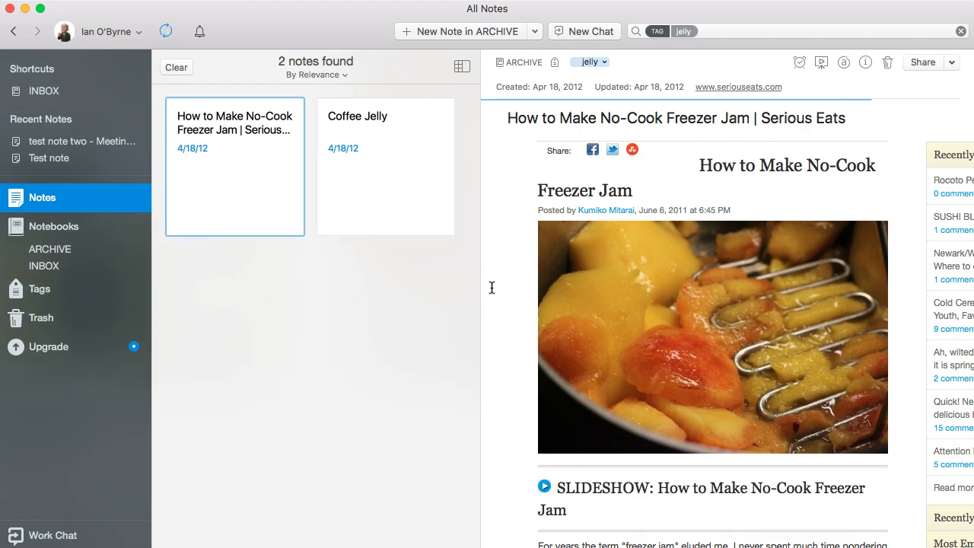
# Step: Look at the Coffee Jelly note and reopen the "How to Make No-Cook Freezer Jam" note
pyautogui.click(409, 201)
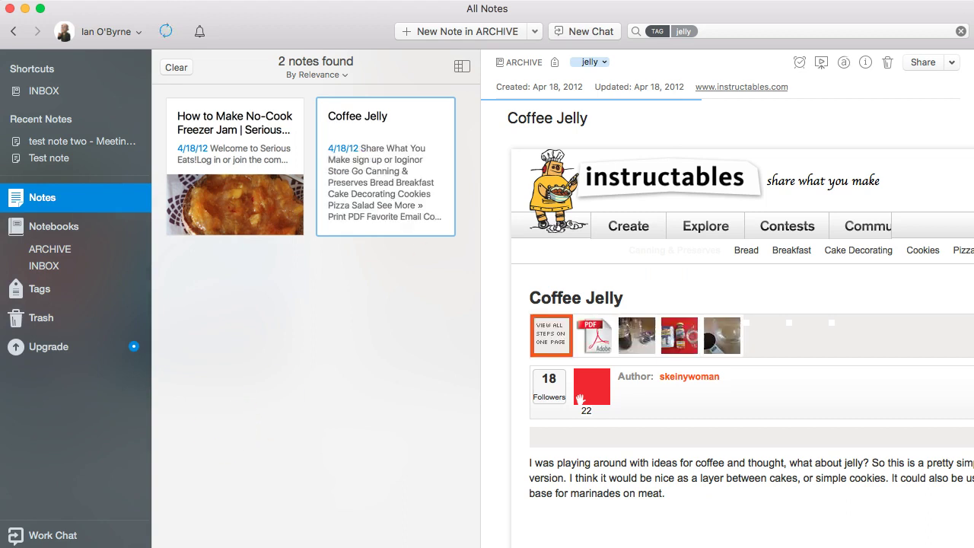
pyautogui.click(338, 418)
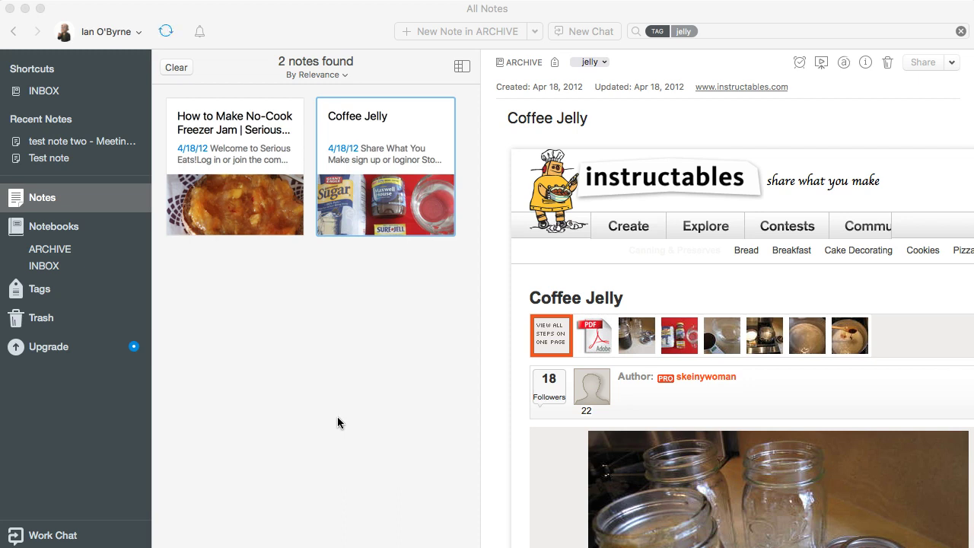
pyautogui.scroll(3, 493, 386)
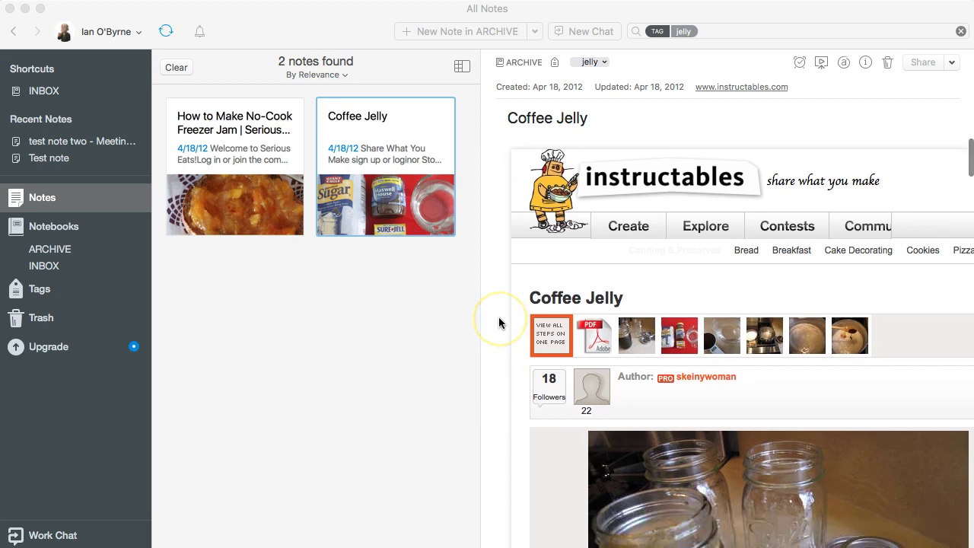
pyautogui.click(247, 155)
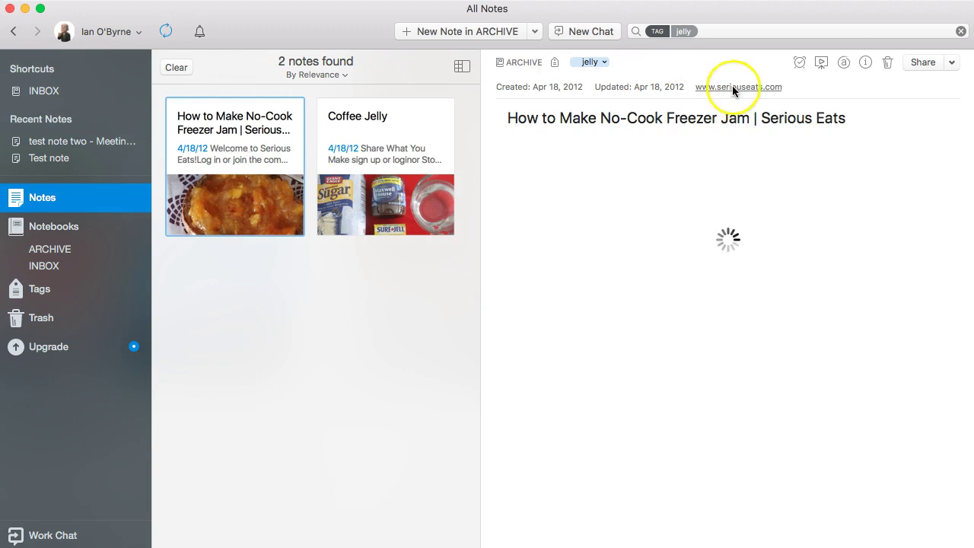
# Step: Remove the jelly tag filter and search all notes for "online reading"
pyautogui.click(717, 29)
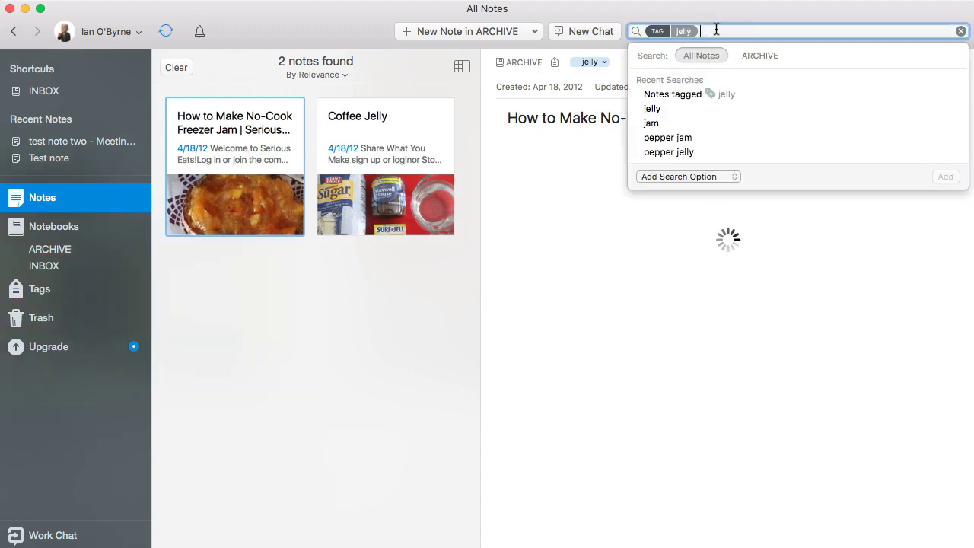
pyautogui.press('BackSpace')
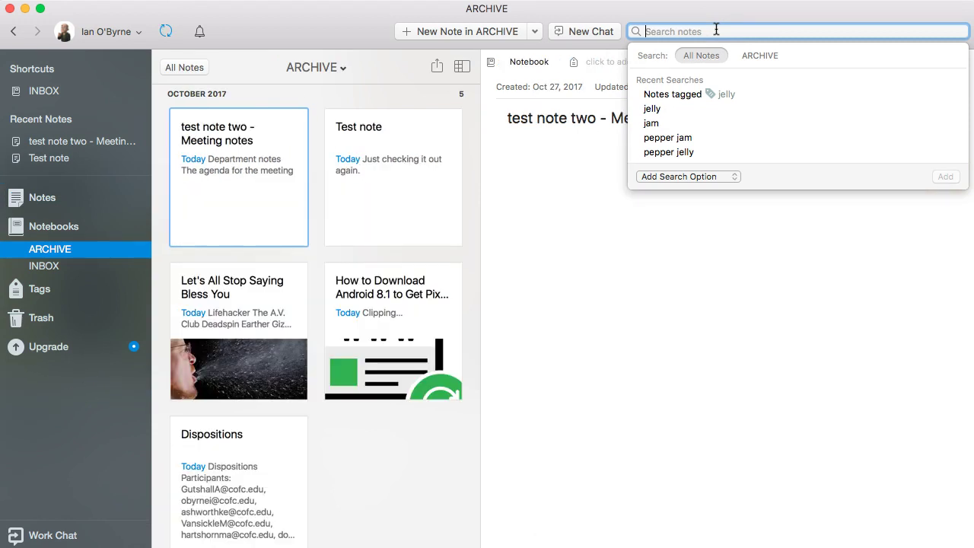
pyautogui.write('online ')
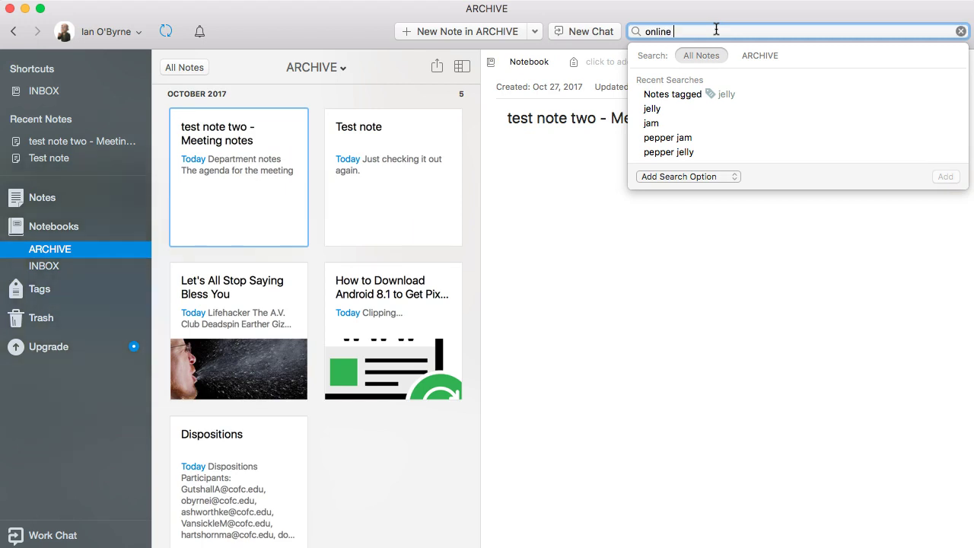
pyautogui.write('reading')
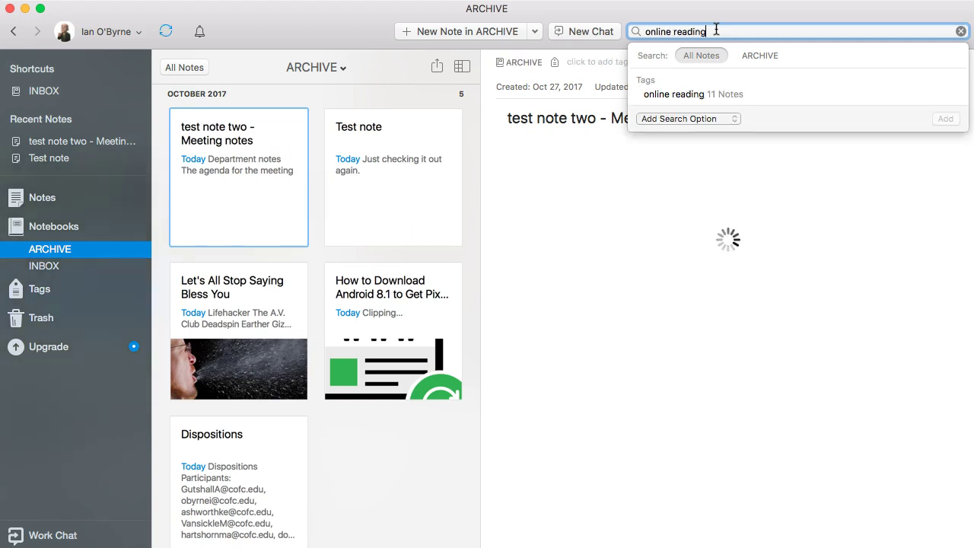
pyautogui.press('Return')
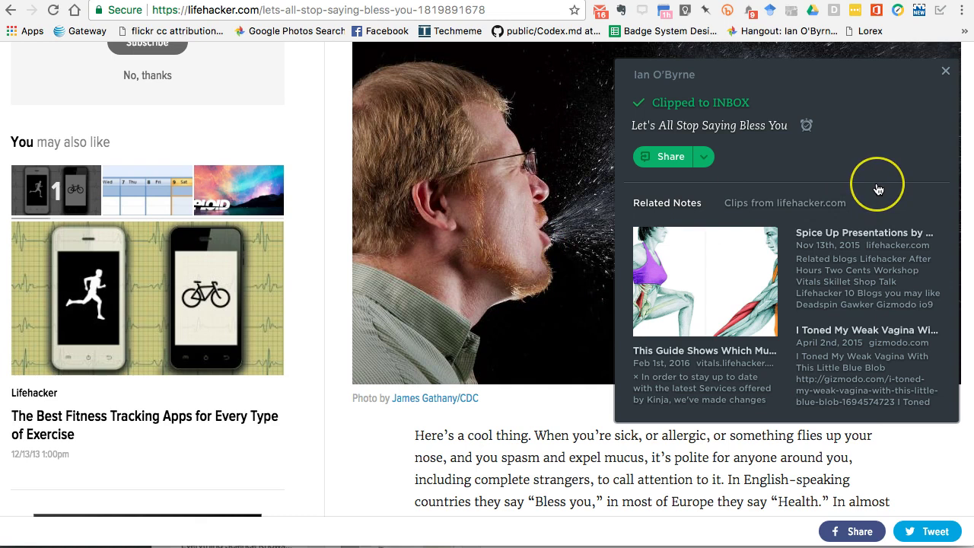
# Step: Close the web clipper's confirmation on the Lifehacker article and open the INBOX notebook in Evernote from the notebook list
pyautogui.click(946, 71)
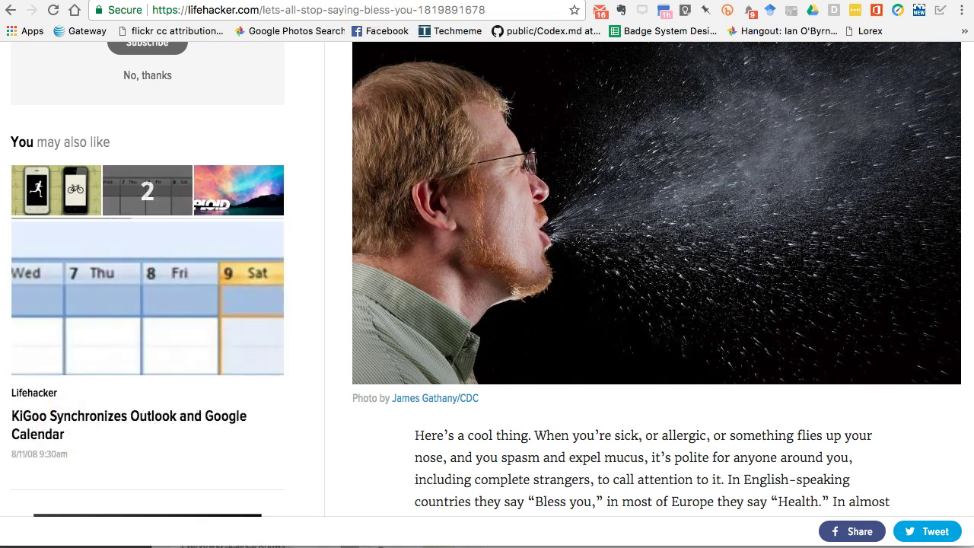
pyautogui.press('super+Tab')
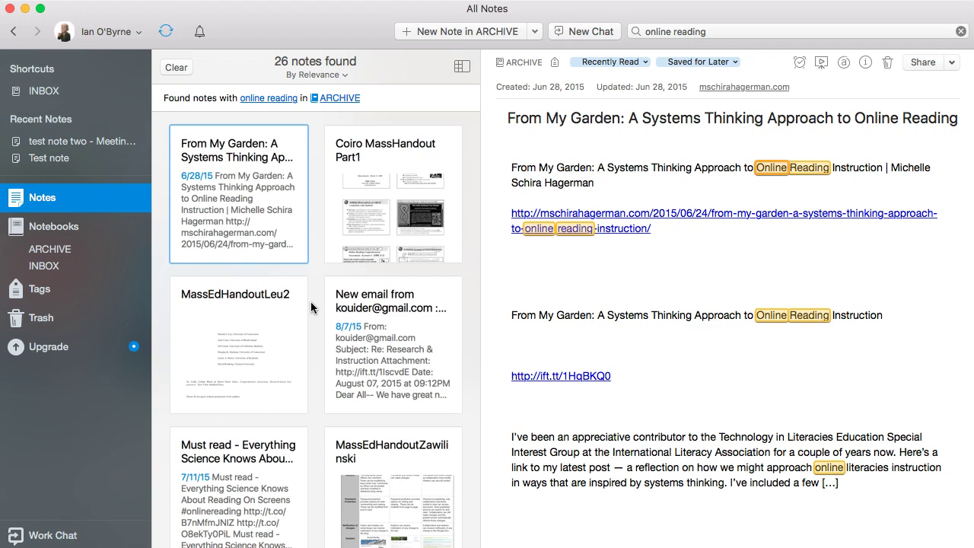
pyautogui.click(44, 267)
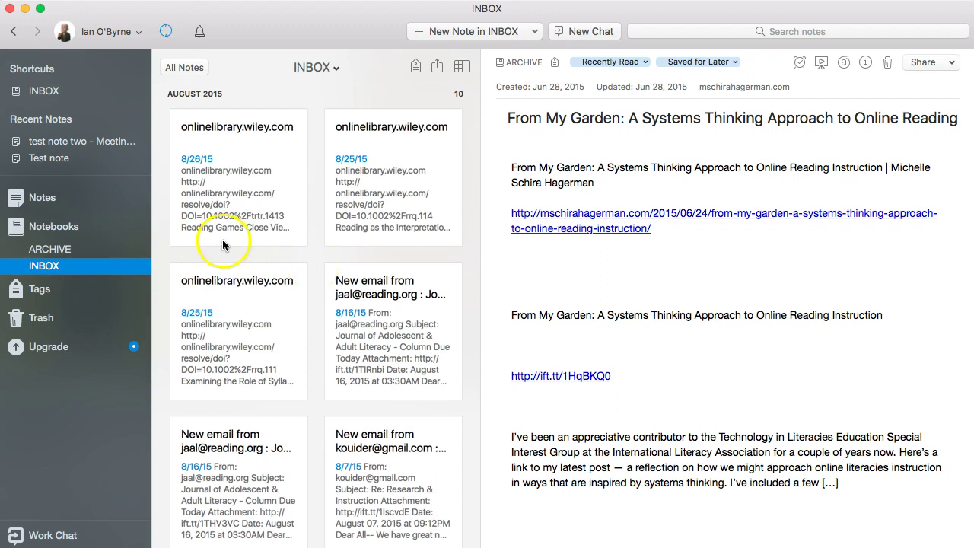
pyautogui.click(68, 227)
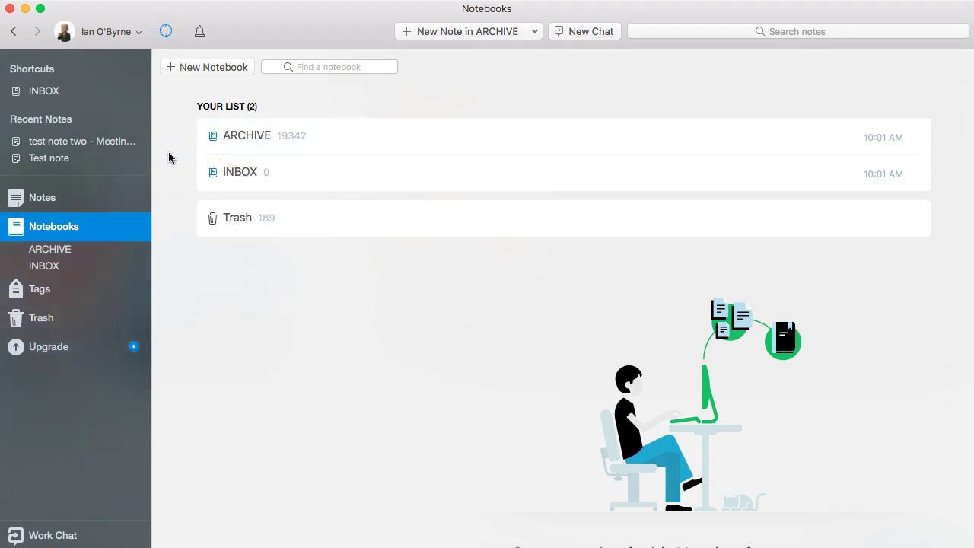
pyautogui.click(226, 172)
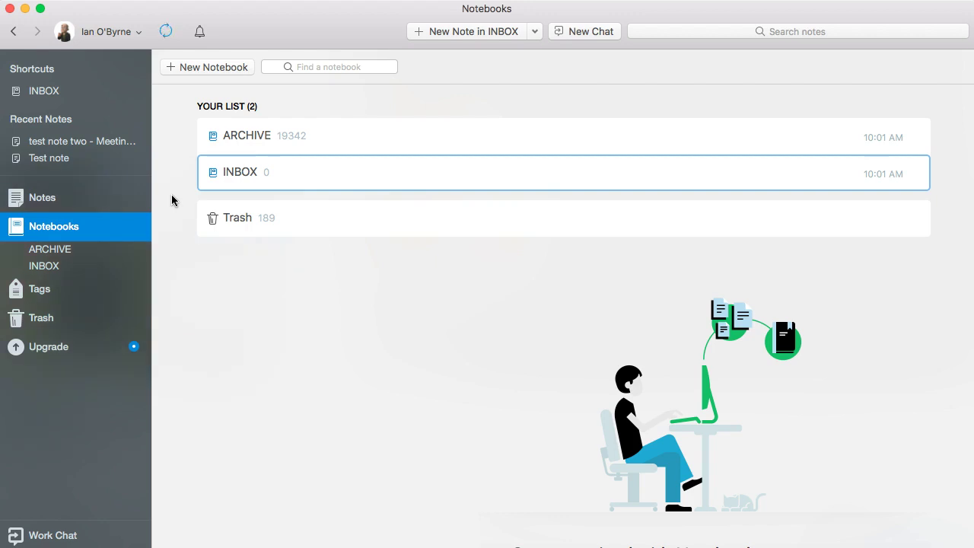
pyautogui.doubleClick(236, 176)
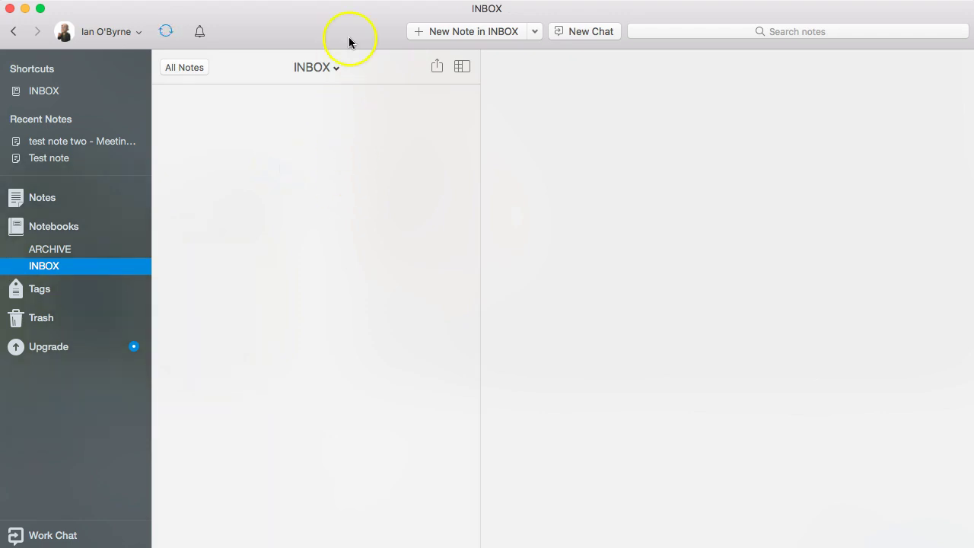
# Step: Create a note in INBOX titled "screentime" with the text "Start writing draft for publication"
pyautogui.click(431, 32)
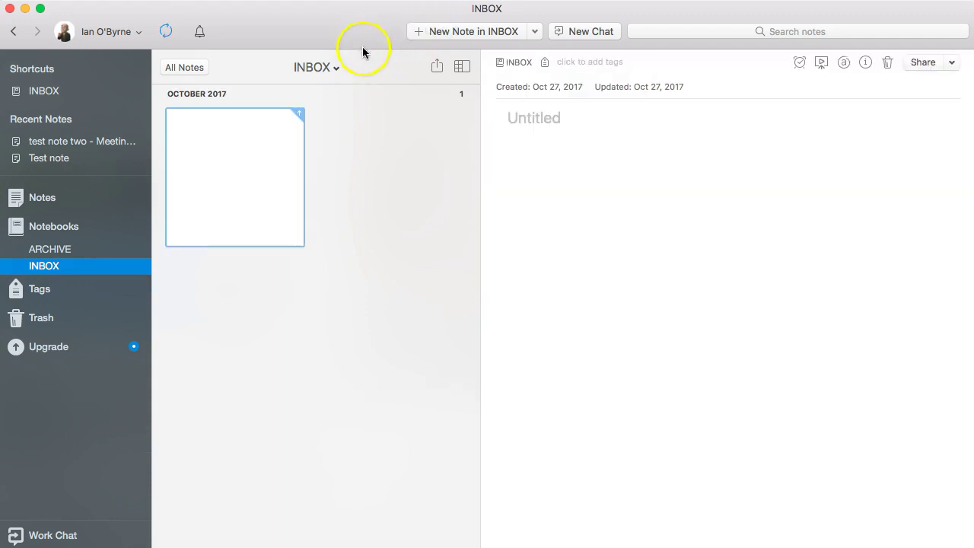
pyautogui.write('screentime')
pyautogui.click(545, 129)
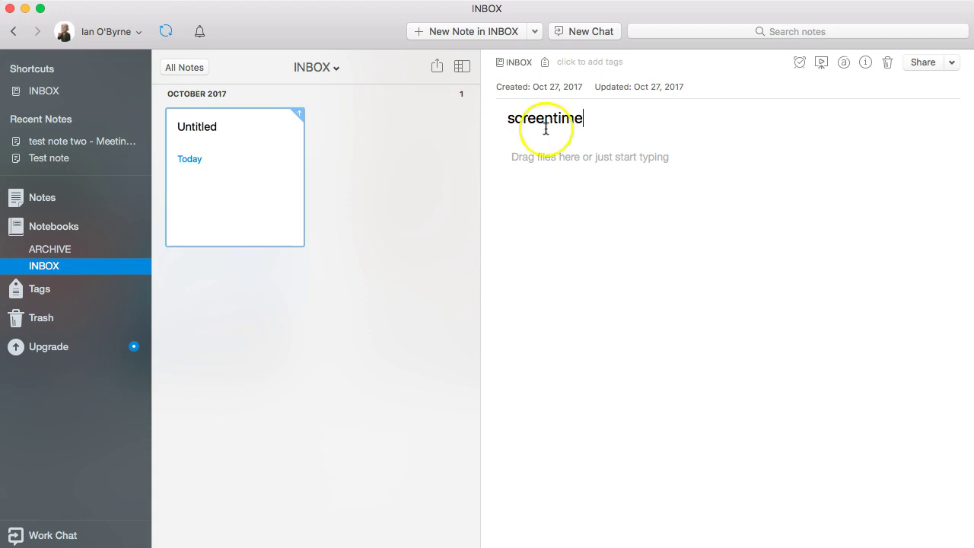
pyautogui.click(553, 156)
pyautogui.write('start writing for ')
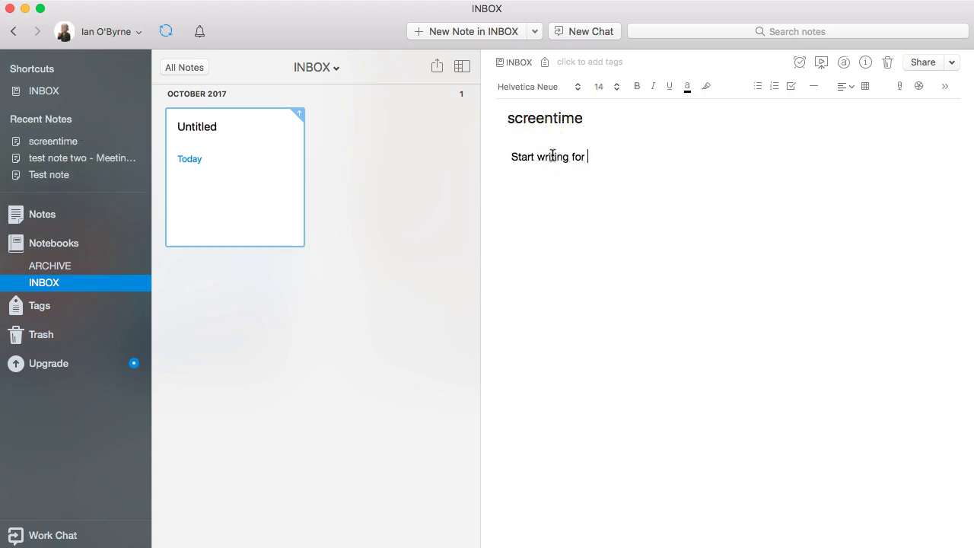
pyautogui.write('d')
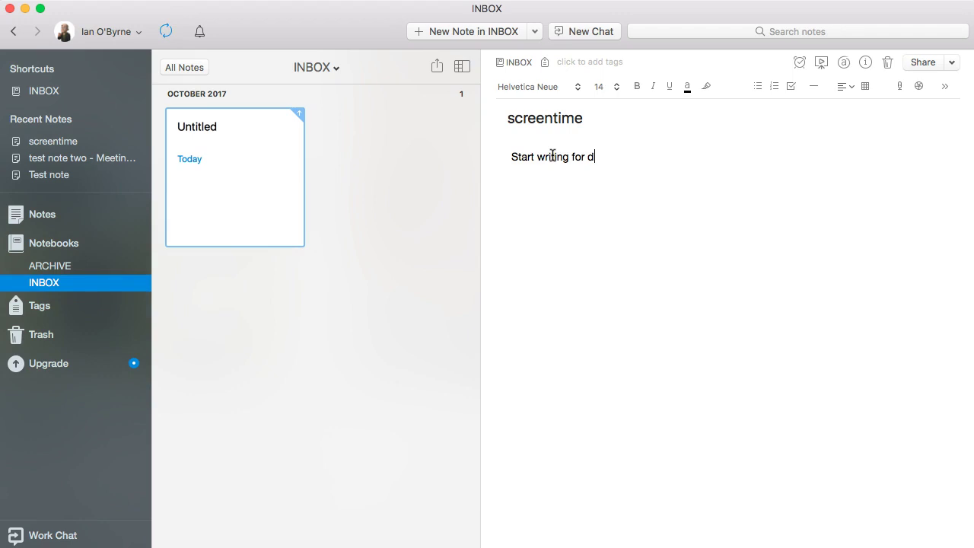
pyautogui.write('draft for publication')
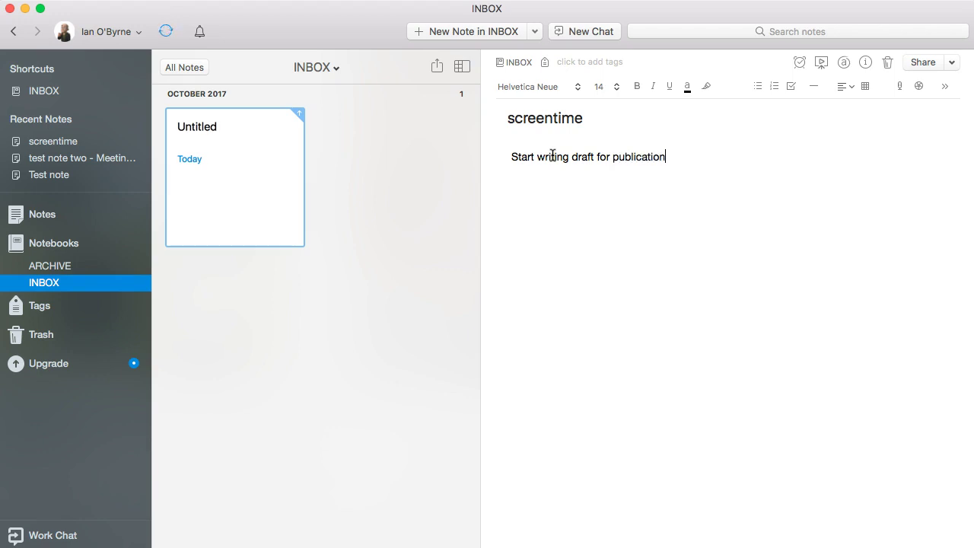
pyautogui.press('Return')
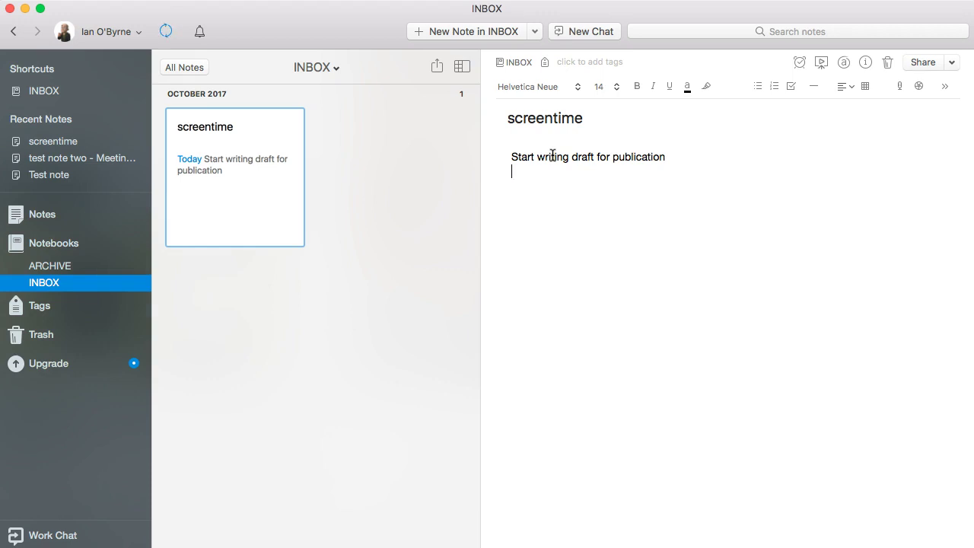
# Step: View the sharing options for the screentime note and close them without sharing it
pyautogui.click(928, 65)
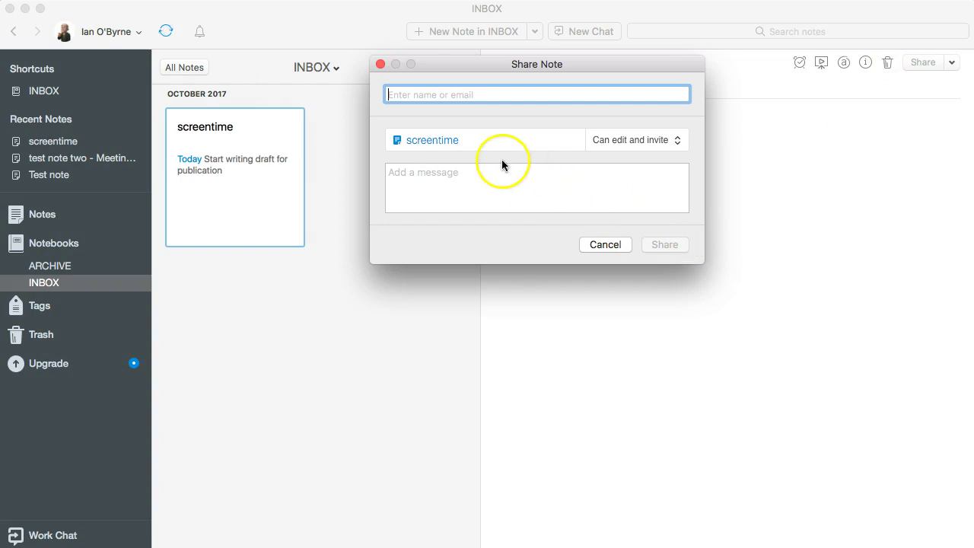
pyautogui.click(605, 244)
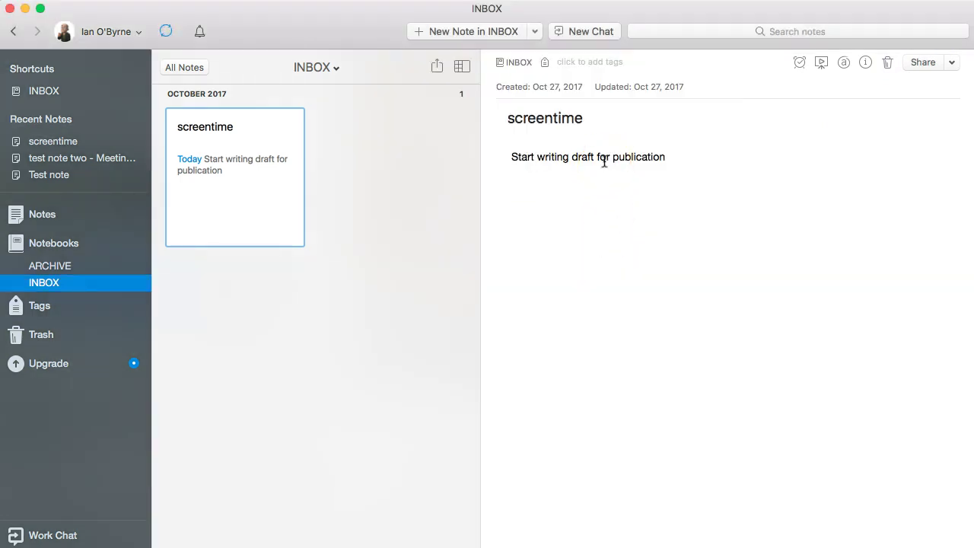
pyautogui.click(692, 161)
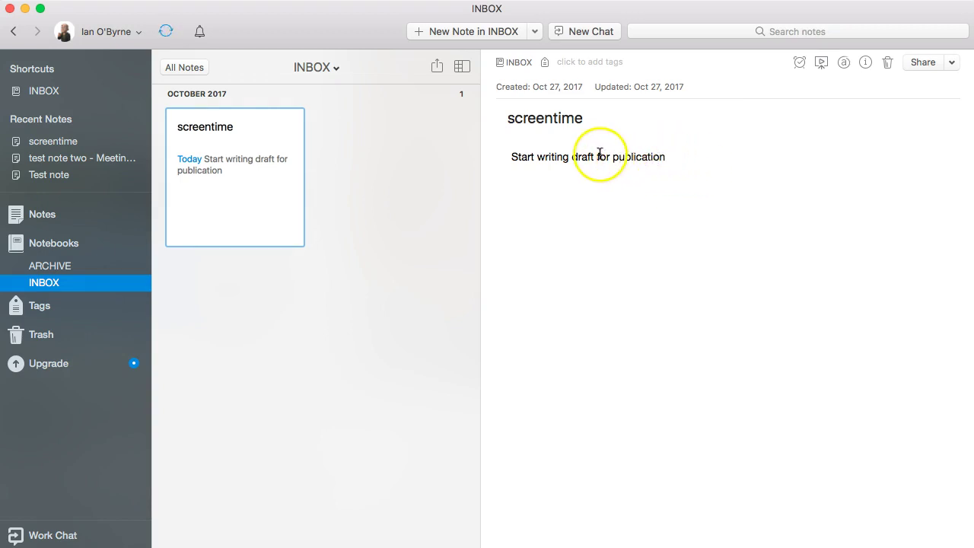
pyautogui.click(566, 157)
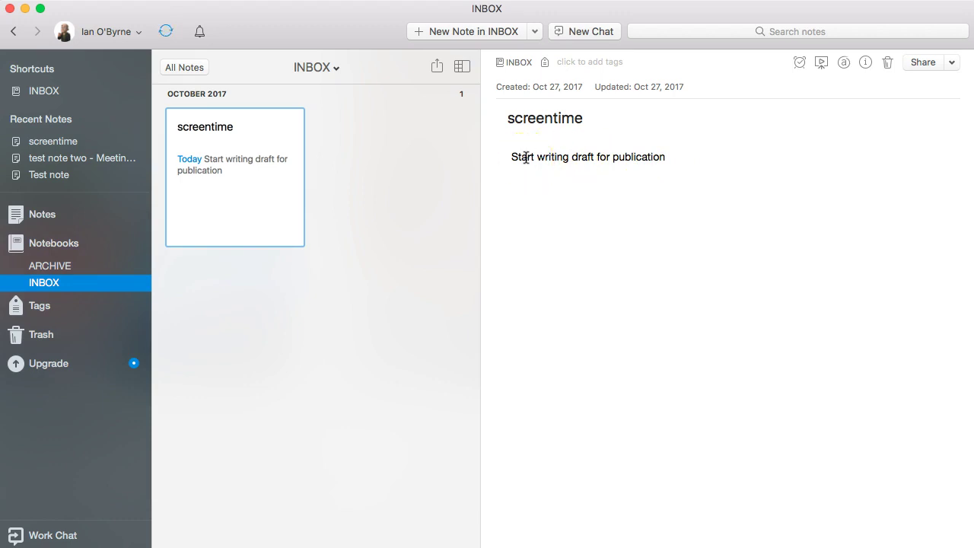
pyautogui.click(592, 157)
pyautogui.click(580, 157)
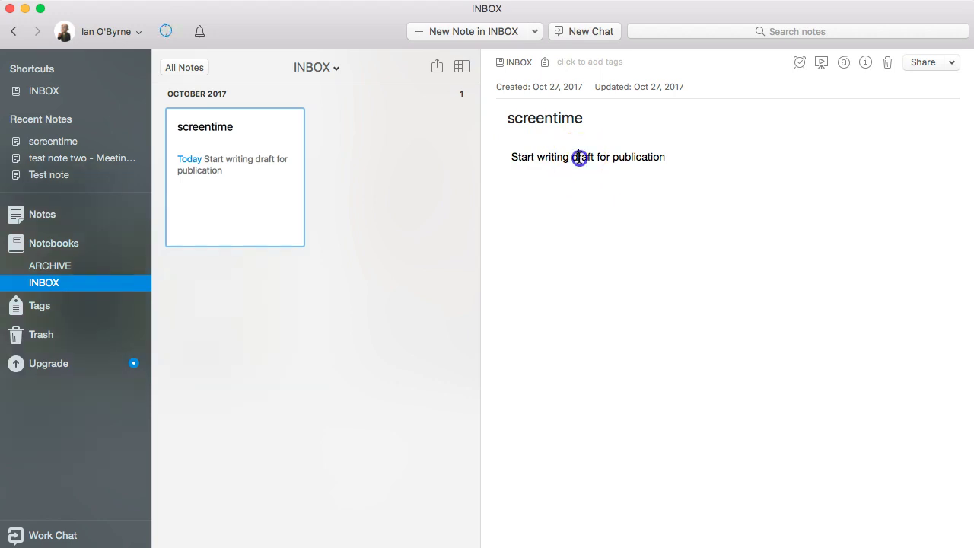
pyautogui.click(525, 157)
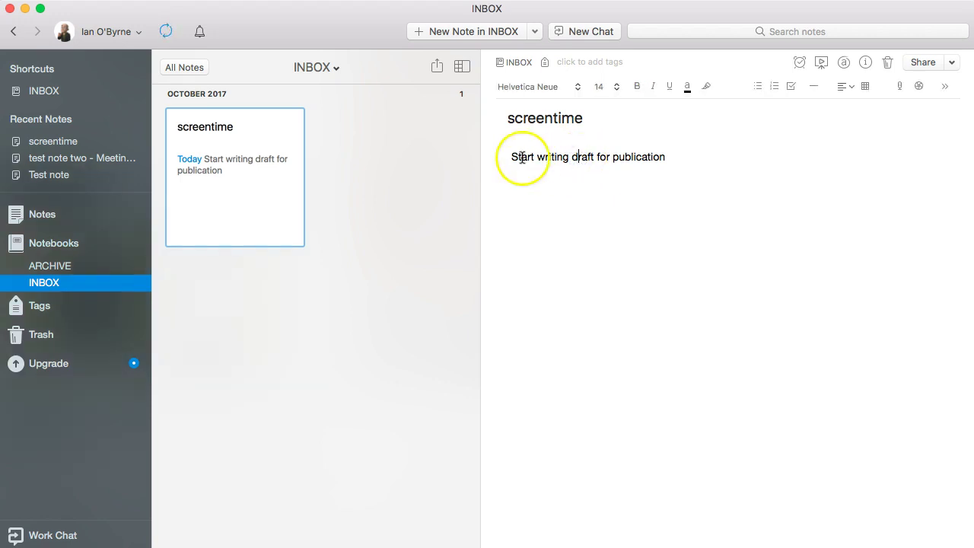
pyautogui.click(676, 158)
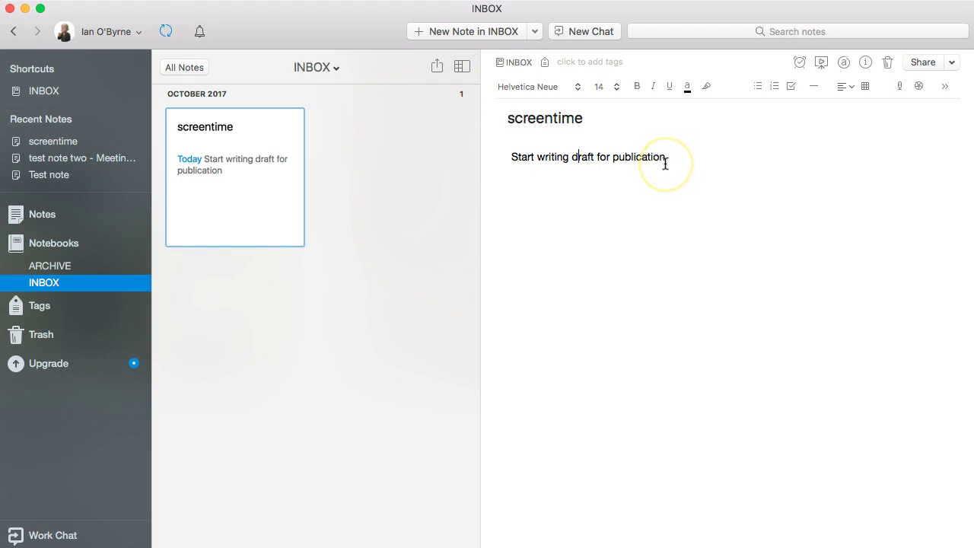
pyautogui.click(663, 157)
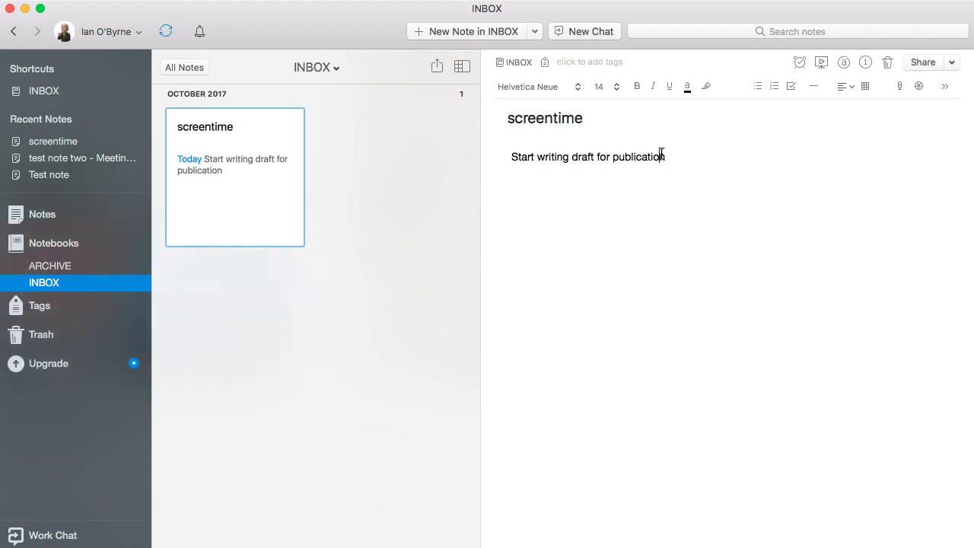
pyautogui.click(661, 154)
# Step: Look through all notes and view the clipped note "How to Download Android 8.1 to Get Pixel 2 Features"
pyautogui.click(42, 218)
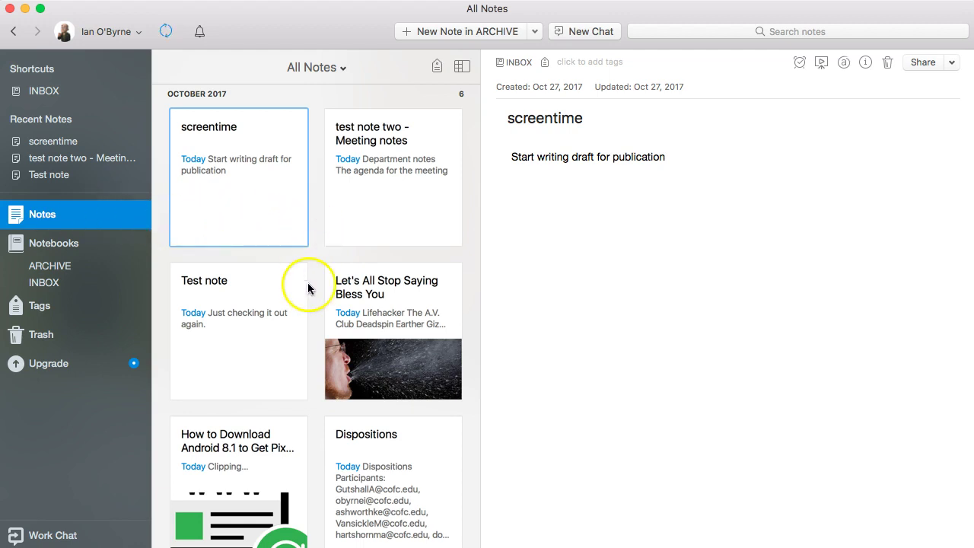
pyautogui.scroll(-3, 314, 288)
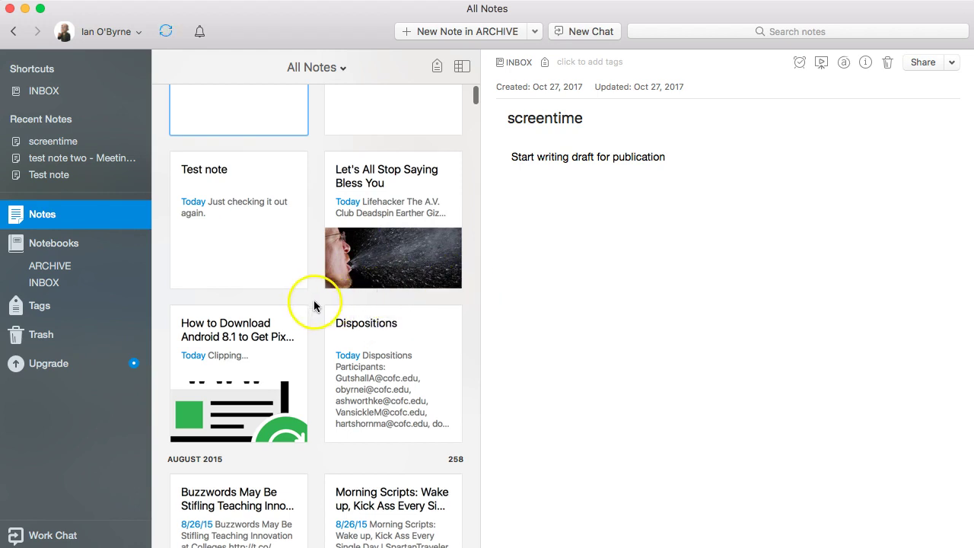
pyautogui.click(276, 335)
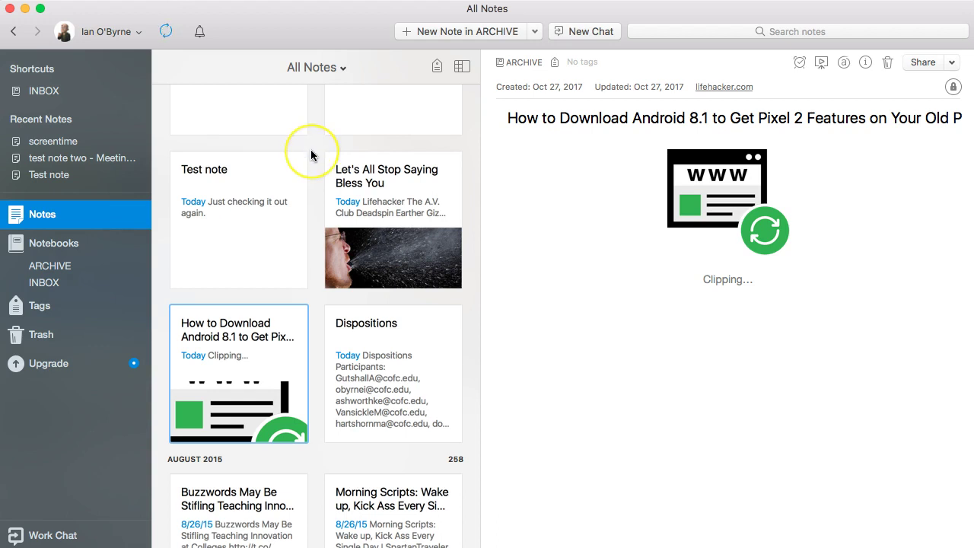
pyautogui.scroll(3, 310, 155)
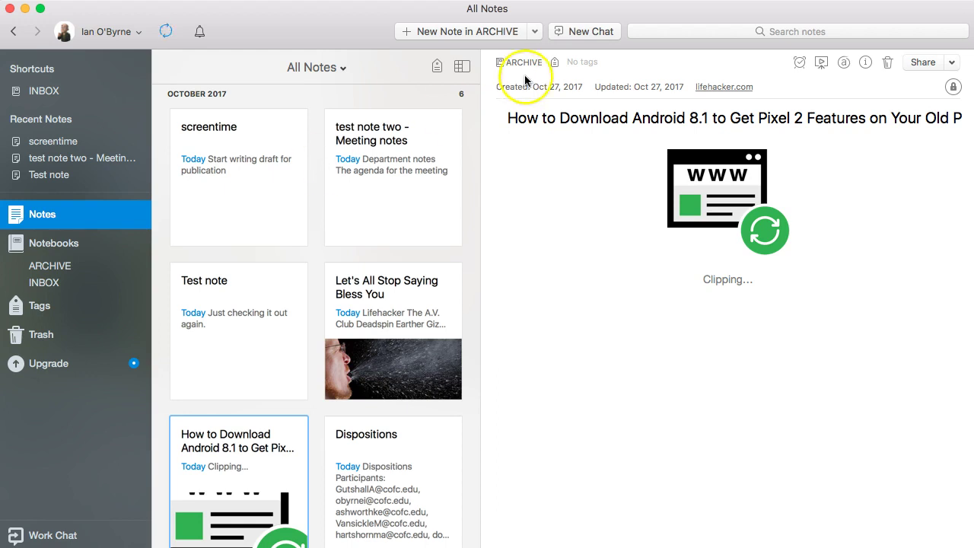
# Step: Open the email "[LRA] Interactive Digital Technologies and Early Childhood" in Gmail, preview its Evernote clip options and close the clipper without saving
pyautogui.click(483, 2)
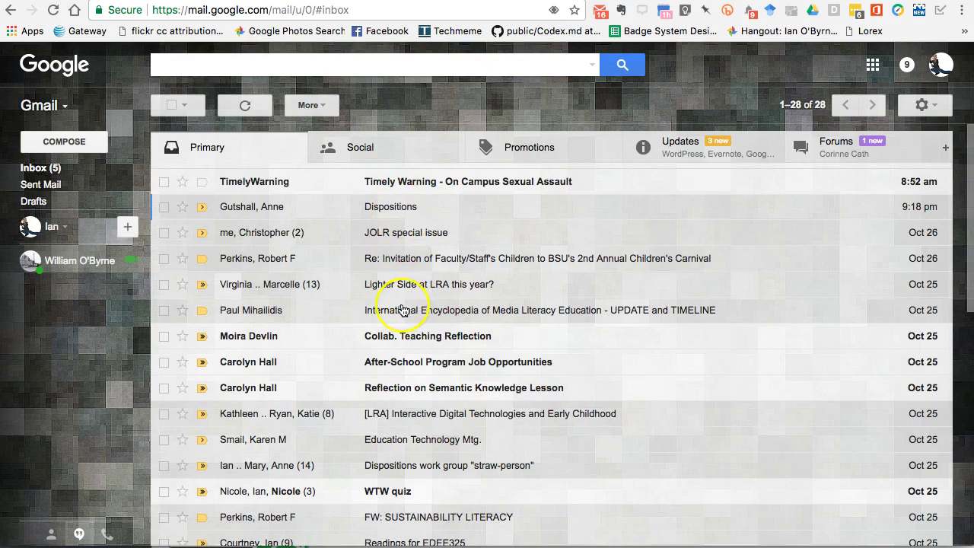
pyautogui.click(392, 372)
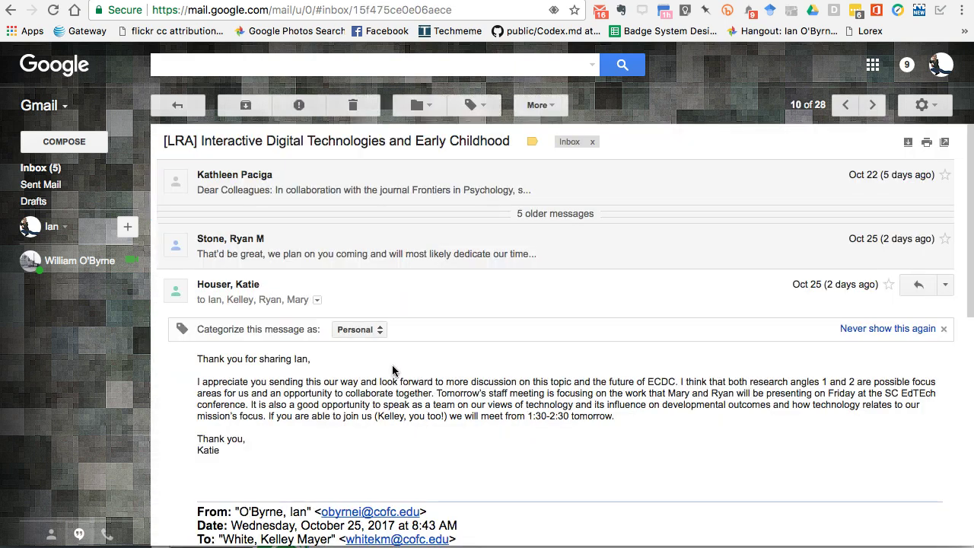
pyautogui.click(435, 384)
pyautogui.click(817, 198)
pyautogui.click(622, 13)
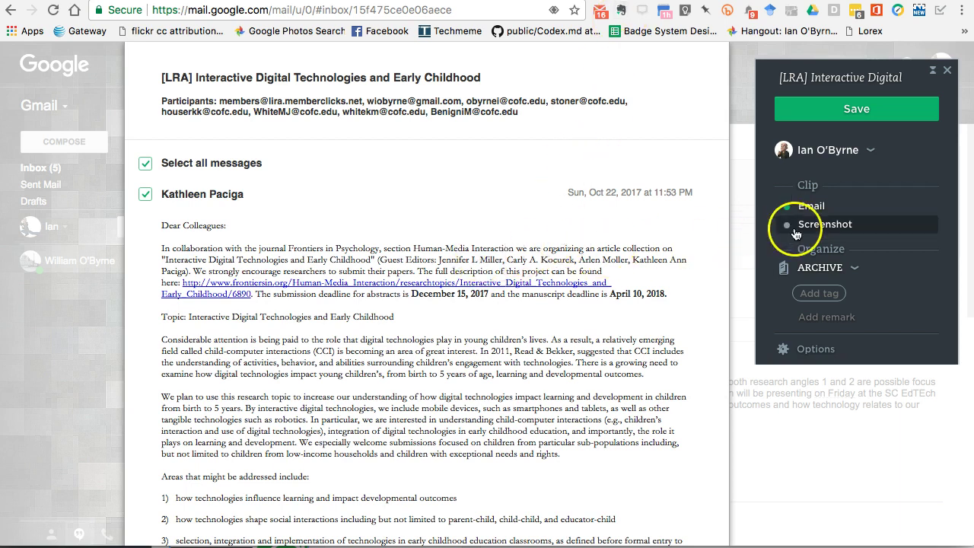
pyautogui.click(947, 71)
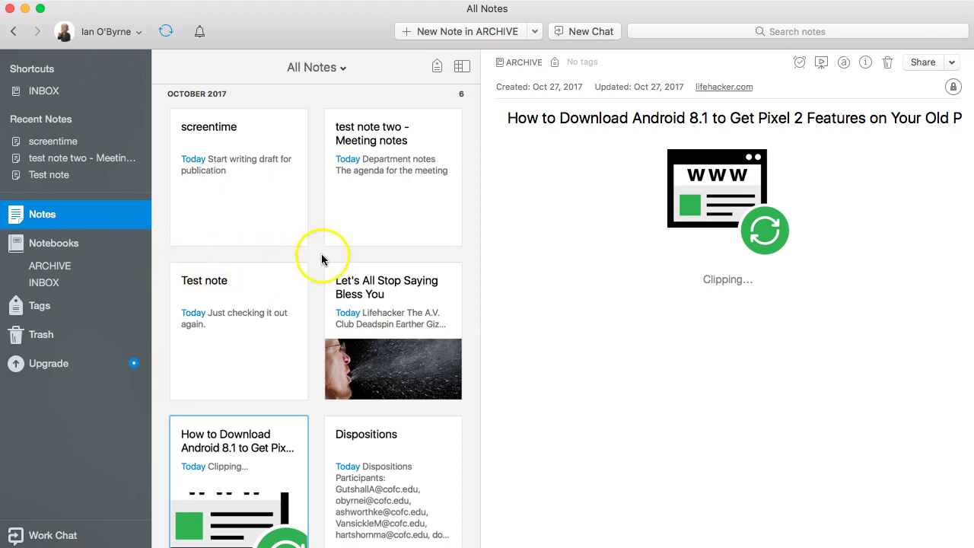
# Step: Return to Evernote and show the list of notebooks
pyautogui.scroll(2, 320, 261)
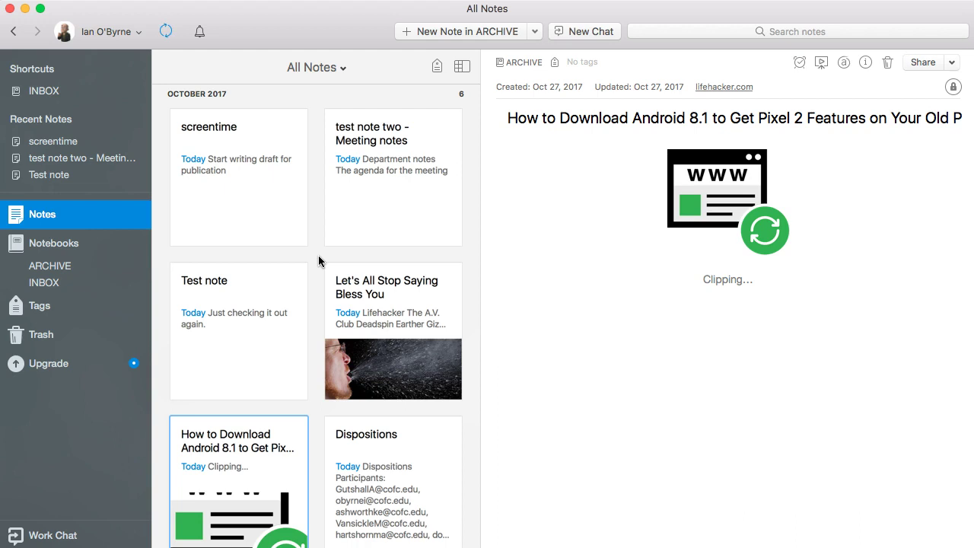
pyautogui.click(318, 260)
pyautogui.click(59, 246)
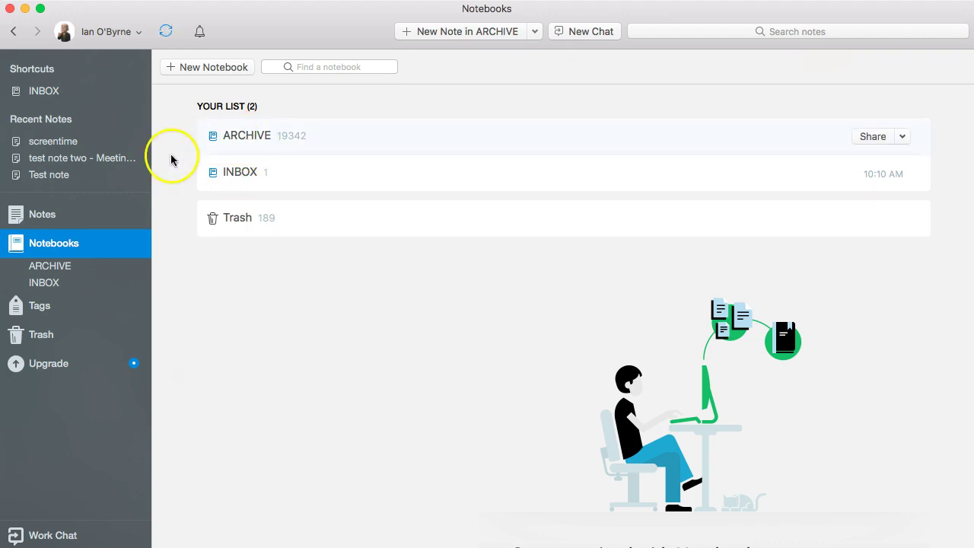
# Step: Show the list of all tags and browse through it
pyautogui.click(236, 172)
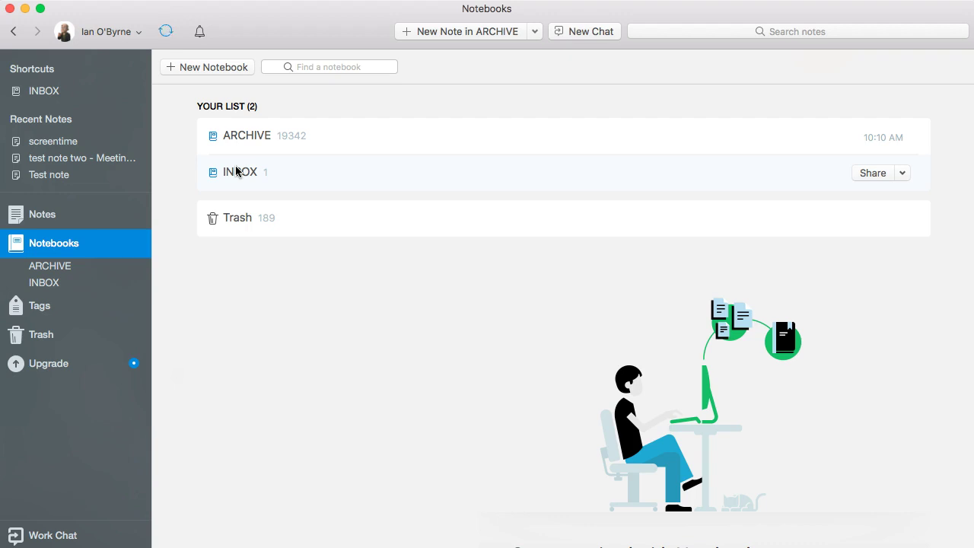
pyautogui.click(38, 305)
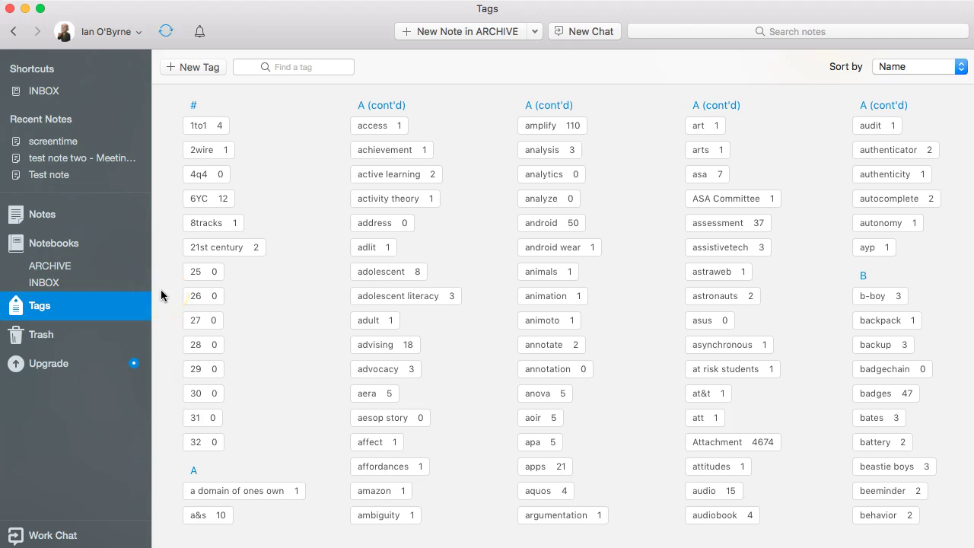
pyautogui.click(422, 281)
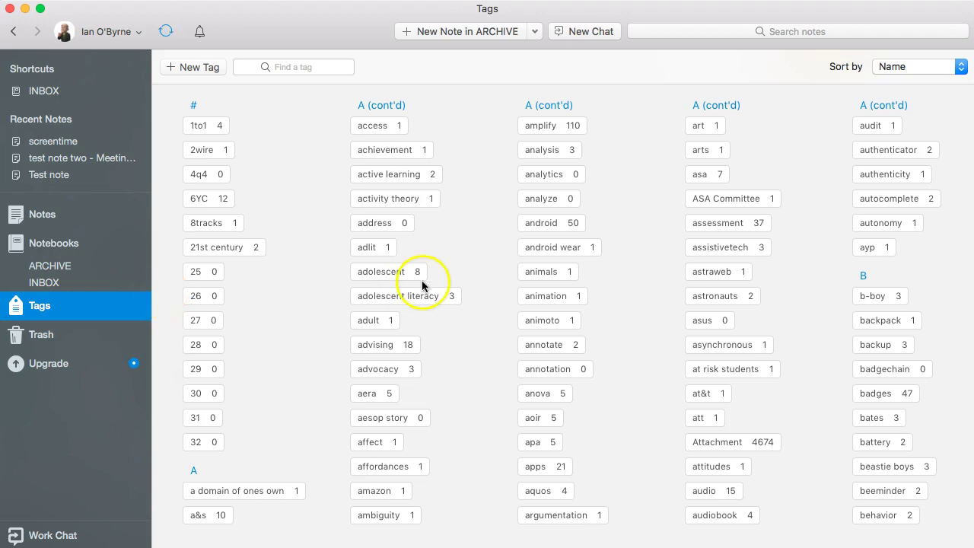
pyautogui.hscroll(1, 417, 287)
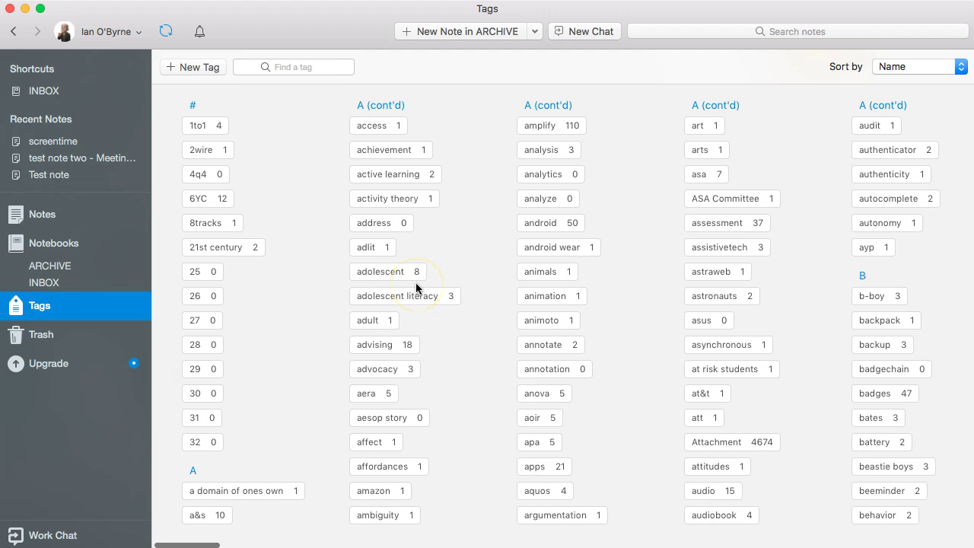
pyautogui.hscroll(5, 412, 283)
pyautogui.click(261, 280)
# Step: View the notes in the ARCHIVE notebook, check the list of notebooks, and return to the notes
pyautogui.click(61, 264)
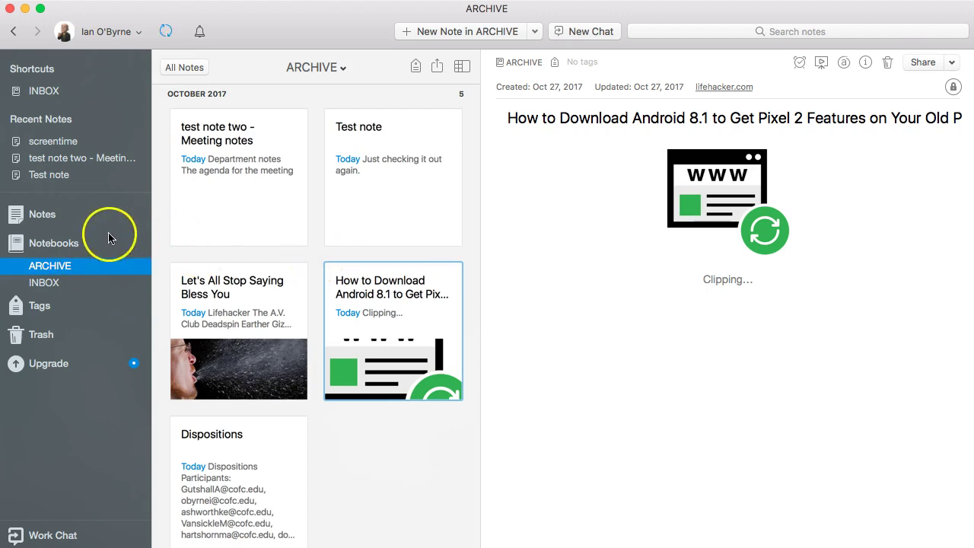
pyautogui.click(80, 242)
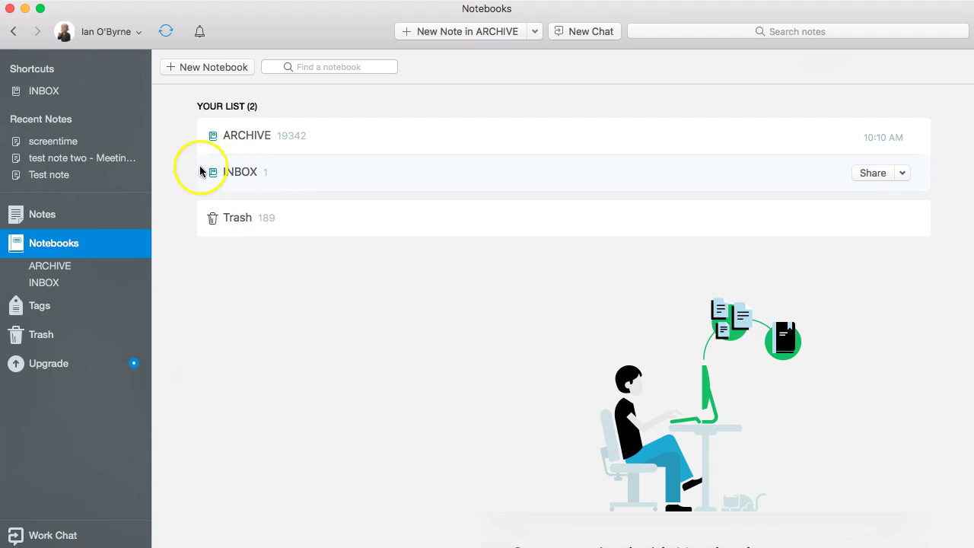
pyautogui.click(61, 212)
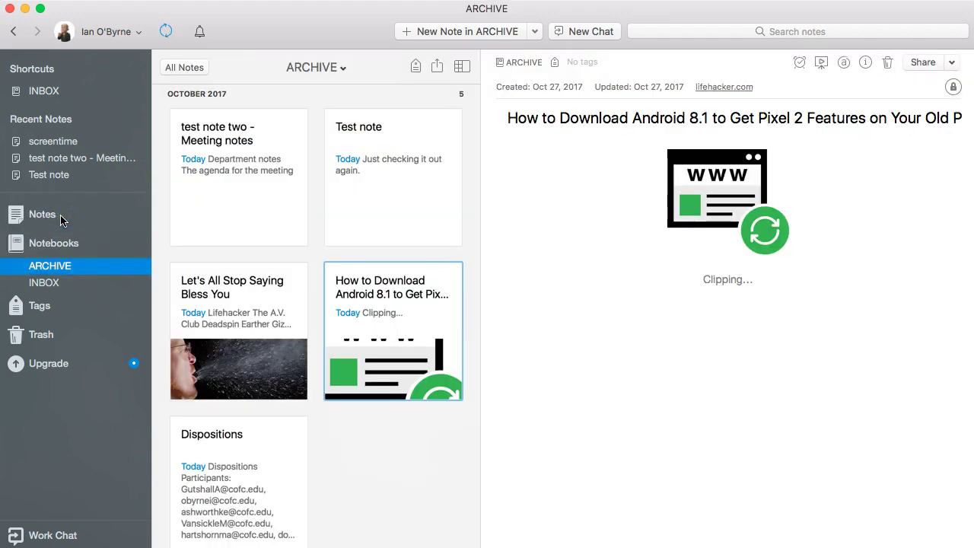
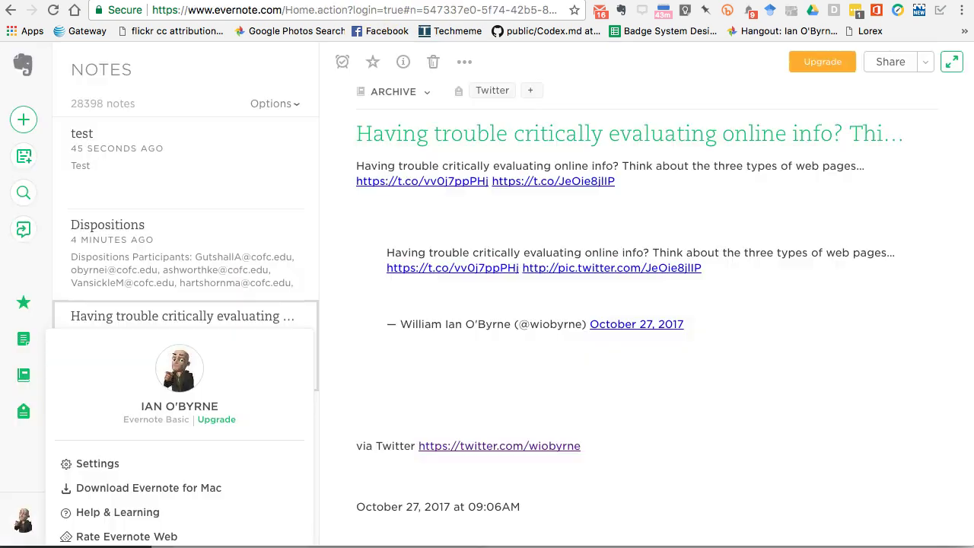
# Step: Switch to Evernote Web, search the notes for "dispositions" and view the Dispositions note
pyautogui.click(226, 97)
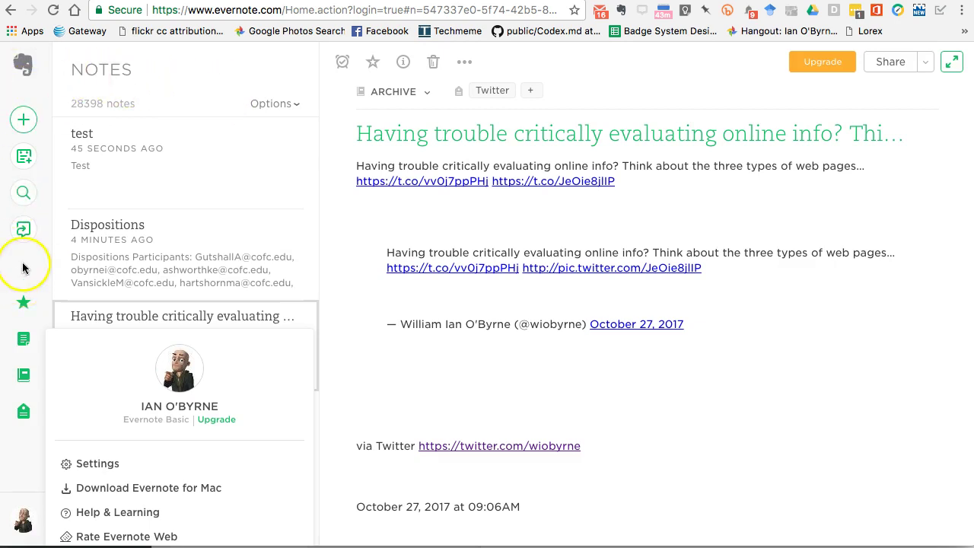
pyautogui.click(24, 193)
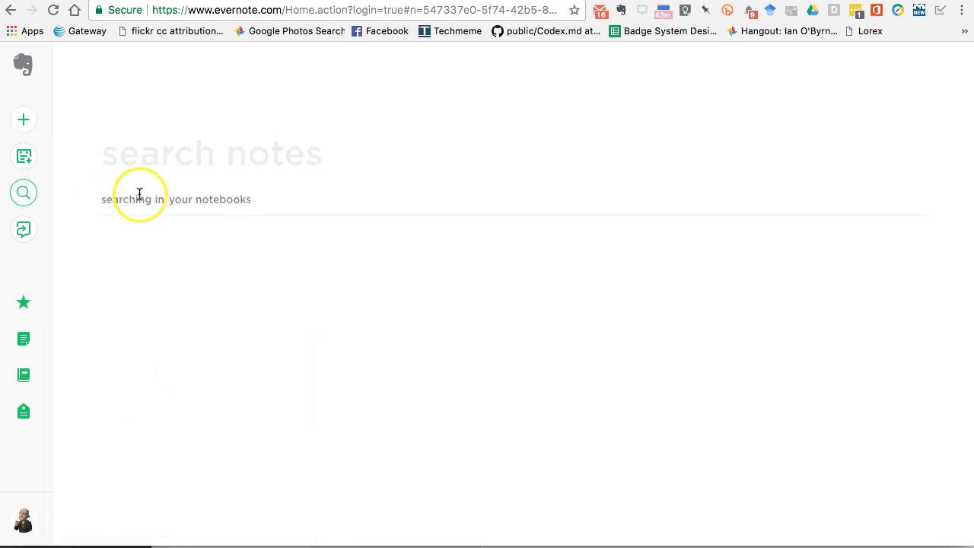
pyautogui.write('dis')
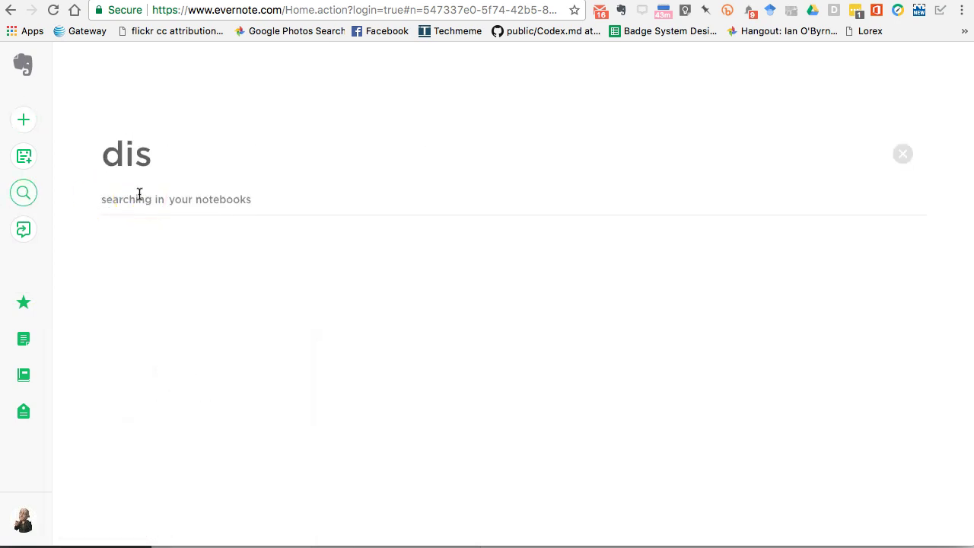
pyautogui.write('positions')
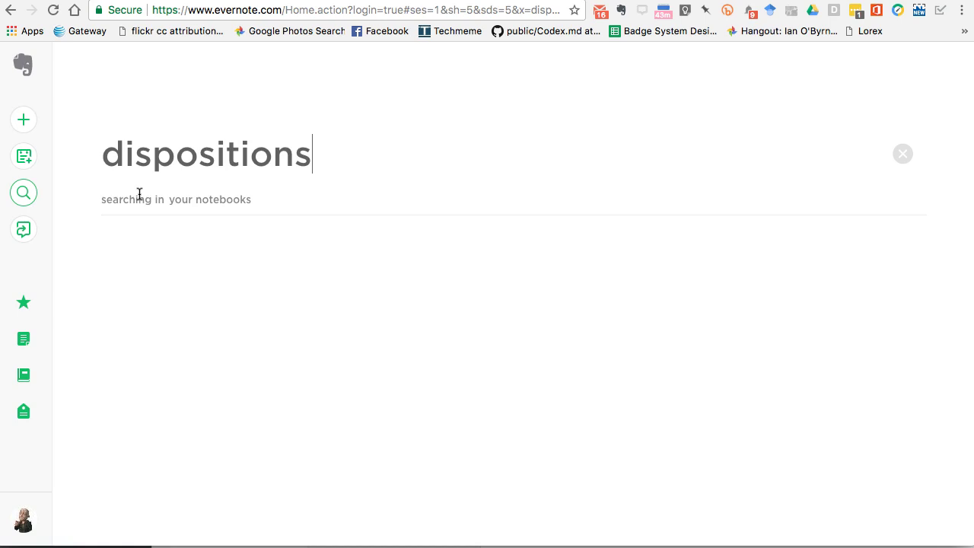
pyautogui.click(127, 363)
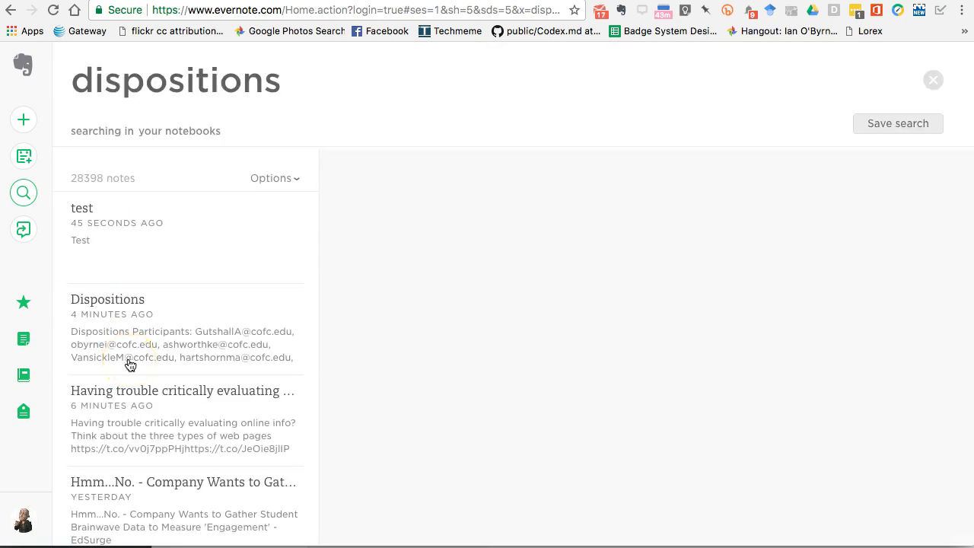
pyautogui.click(163, 261)
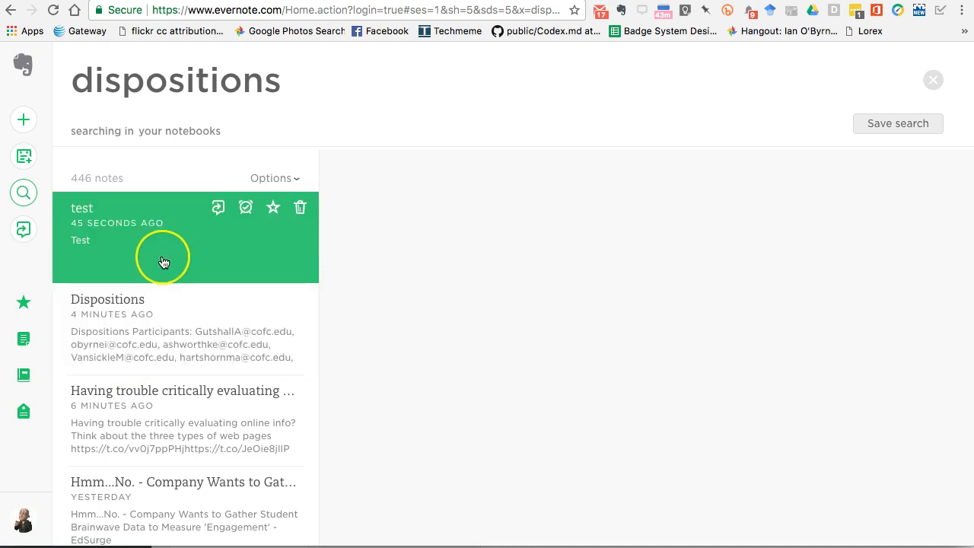
pyautogui.click(280, 197)
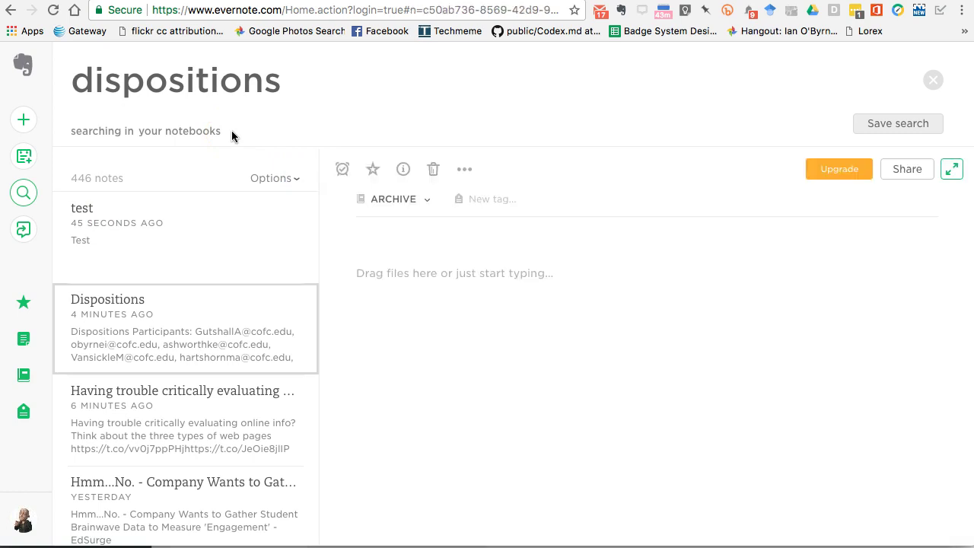
pyautogui.click(179, 128)
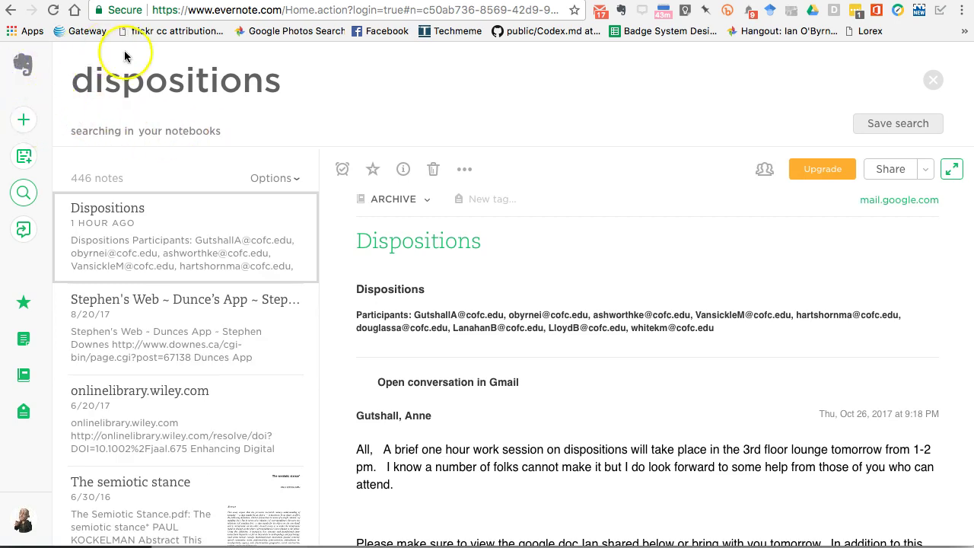
# Step: Leave Evernote Web for the Google results page and load the website wiobyrne.com from there
pyautogui.click(161, 6)
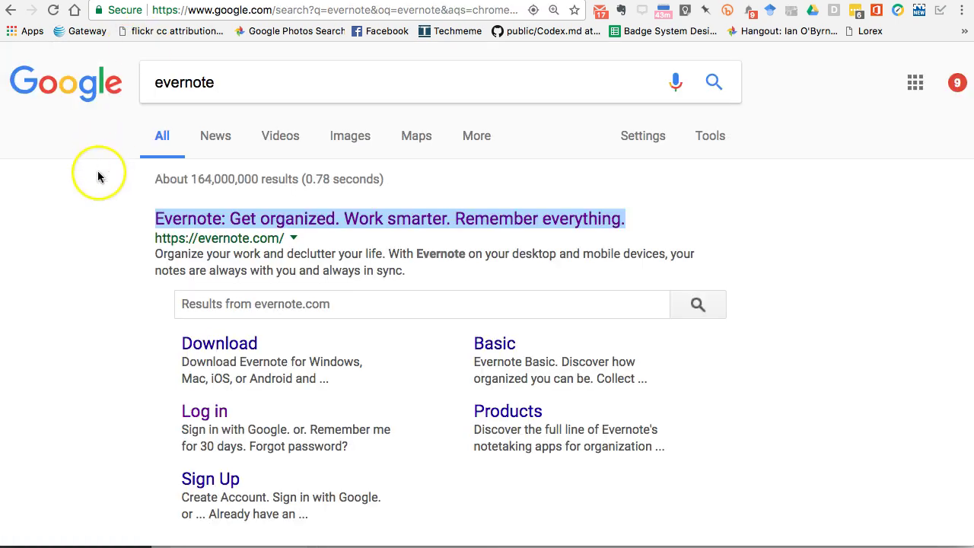
pyautogui.click(93, 196)
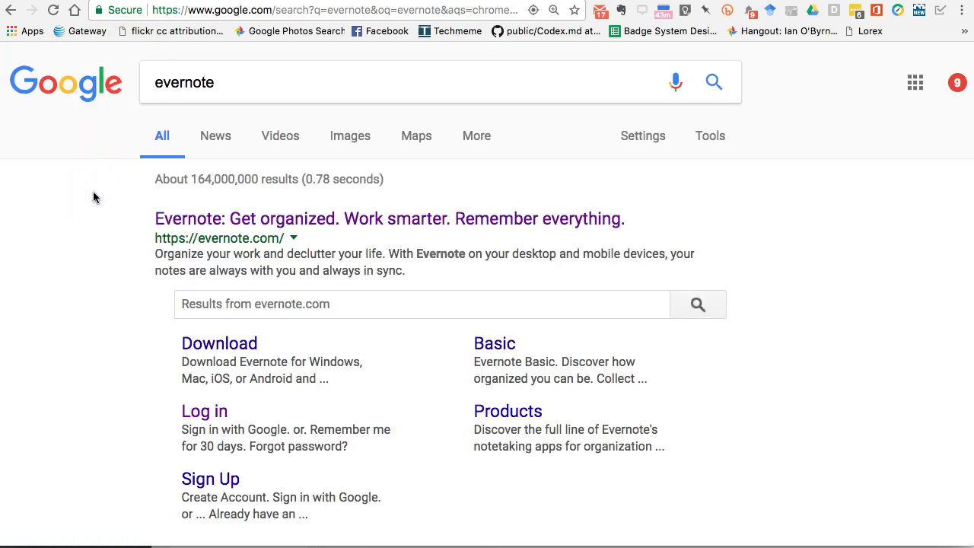
pyautogui.click(115, 211)
pyautogui.click(412, 124)
pyautogui.click(466, 10)
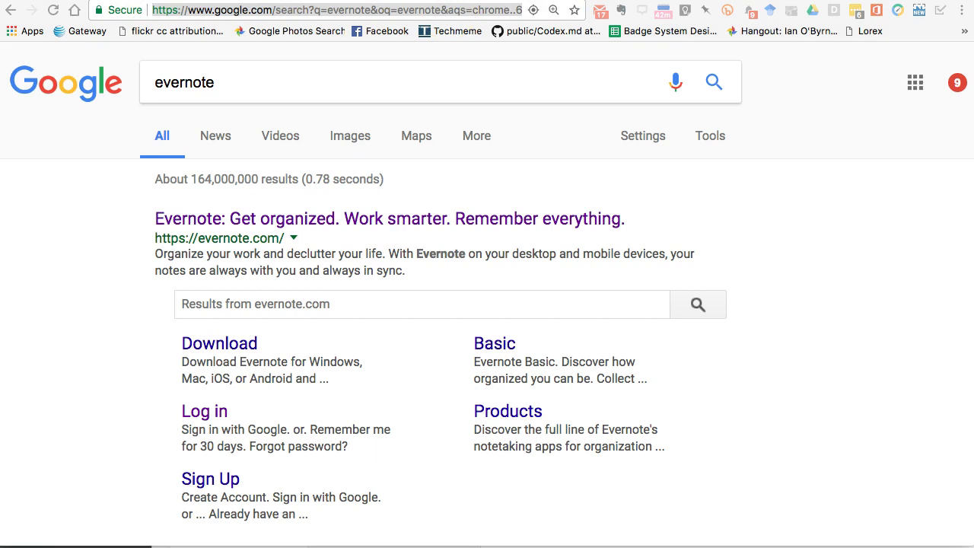
pyautogui.click(233, 7)
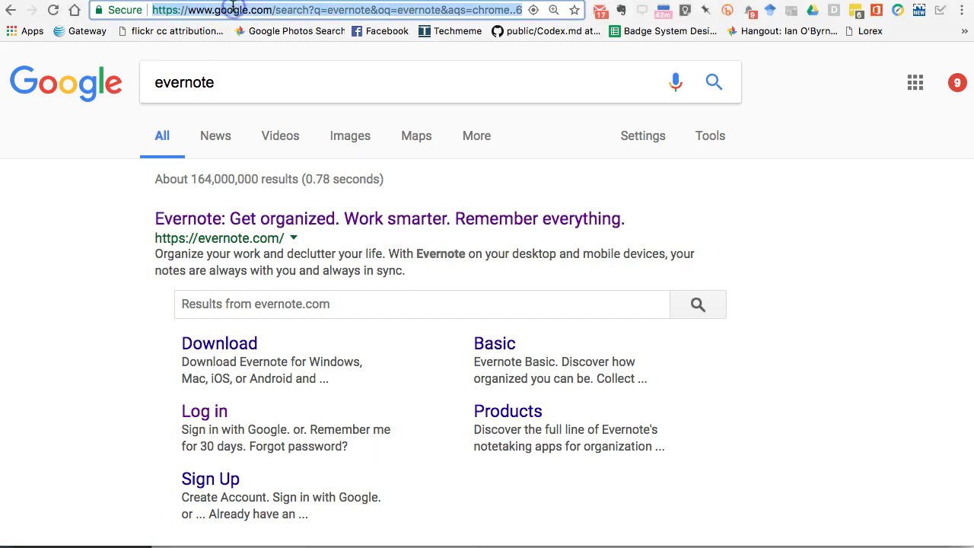
pyautogui.tripleClick(348, 11)
pyautogui.write('wiobyrne.com')
pyautogui.press('Return')
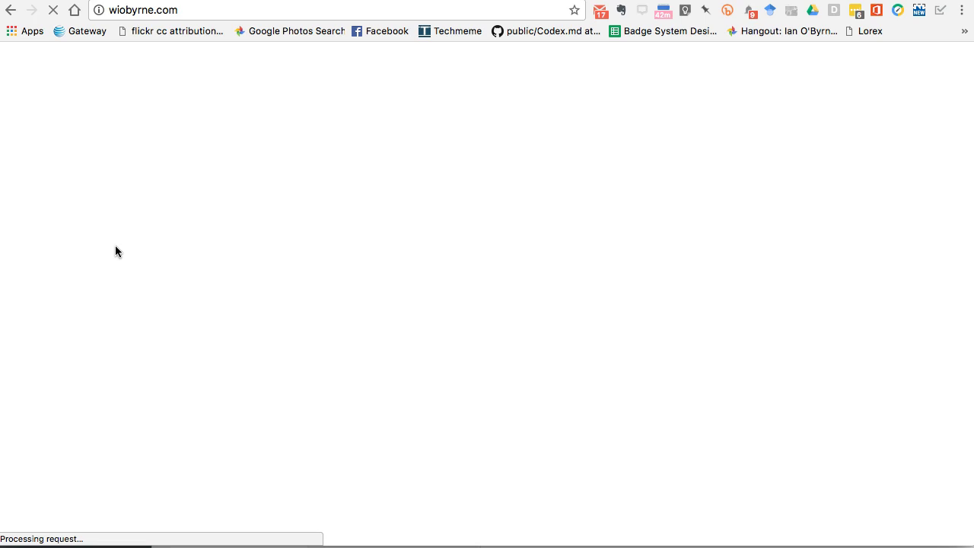
pyautogui.click(374, 102)
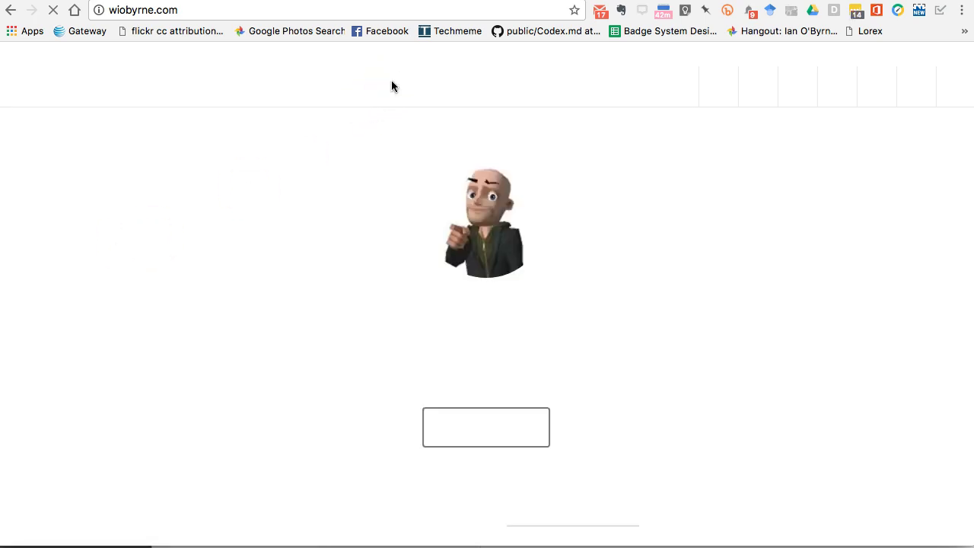
pyautogui.click(465, 158)
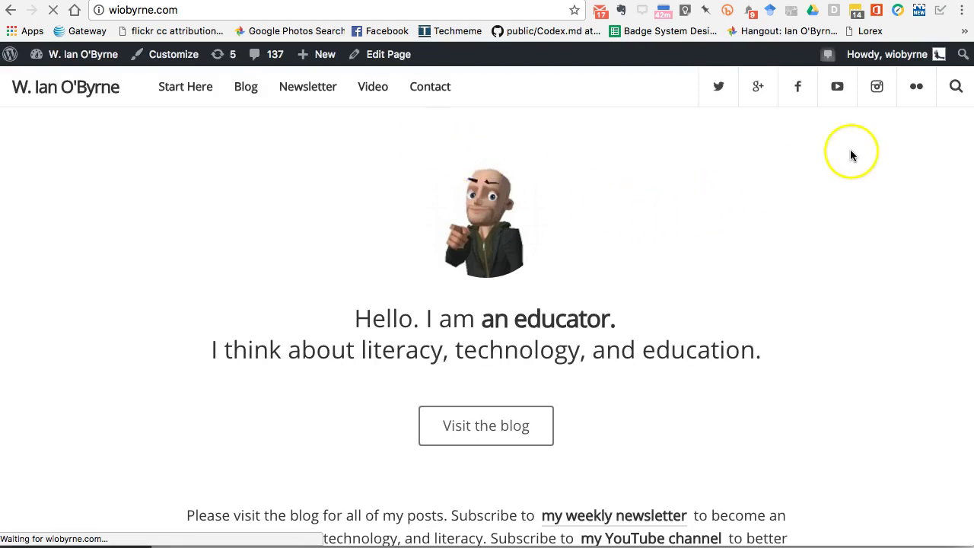
# Step: Search the website for "evernote"
pyautogui.click(948, 91)
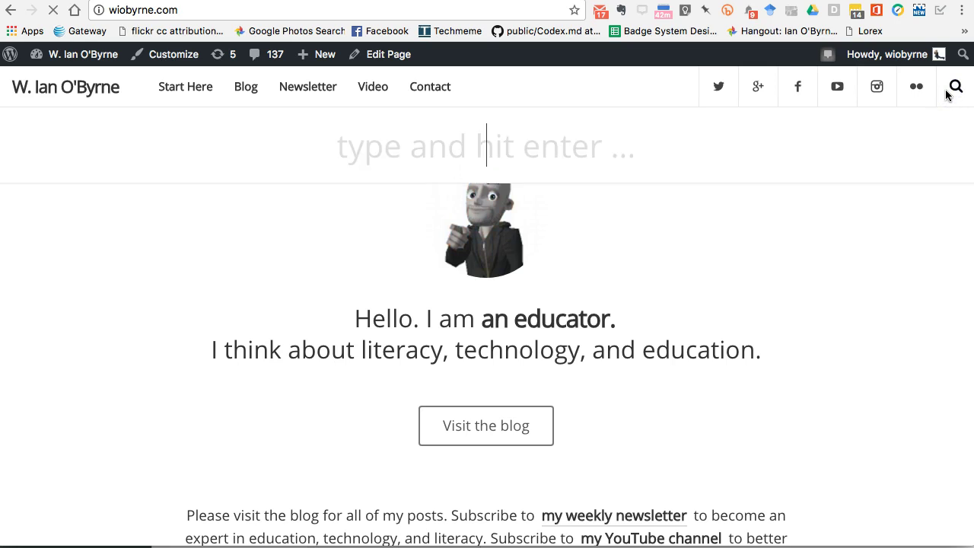
pyautogui.write('evernote')
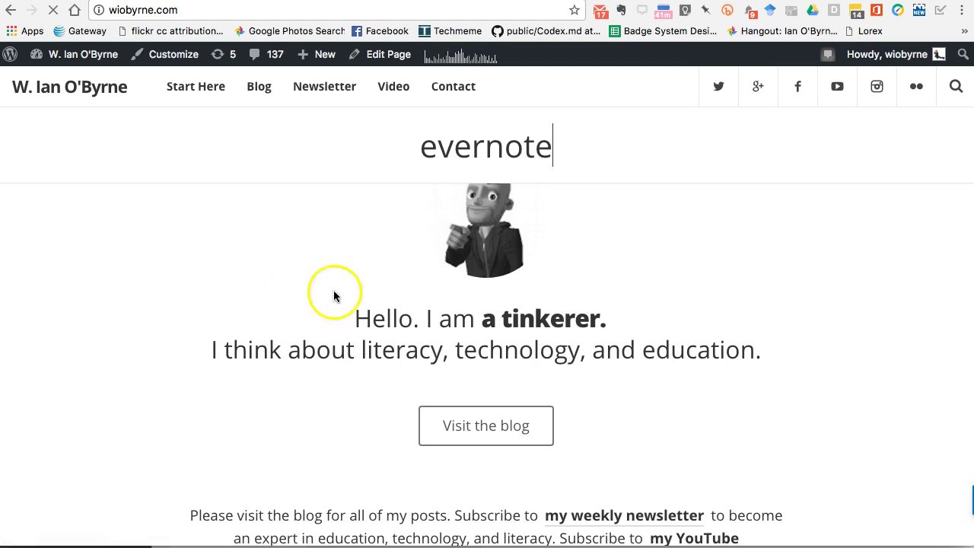
pyautogui.press('Return')
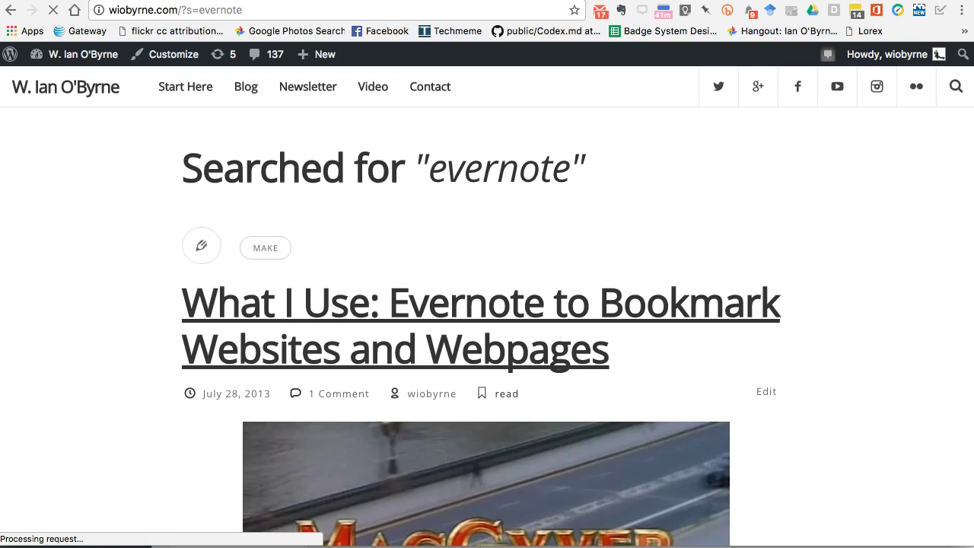
# Step: Look through the blog posts found for "evernote" and return to the start of the results
pyautogui.scroll(-3, 122, 316)
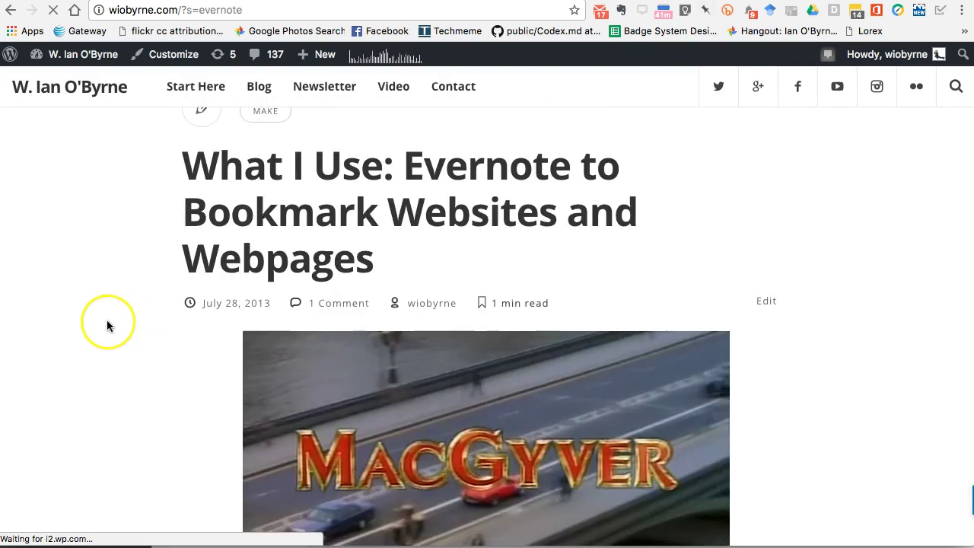
pyautogui.scroll(-4, 107, 325)
pyautogui.scroll(-9, 108, 319)
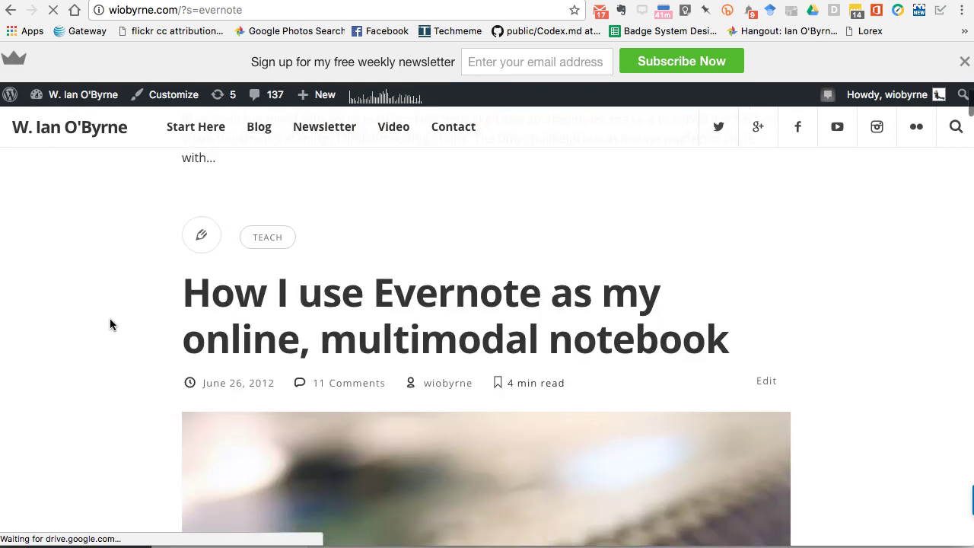
pyautogui.scroll(-3, 110, 324)
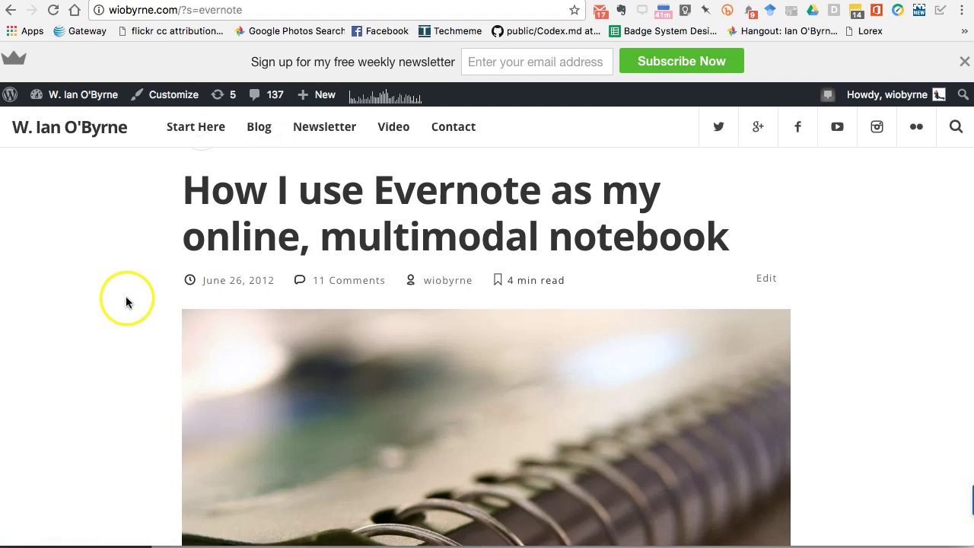
pyautogui.scroll(-5, 126, 303)
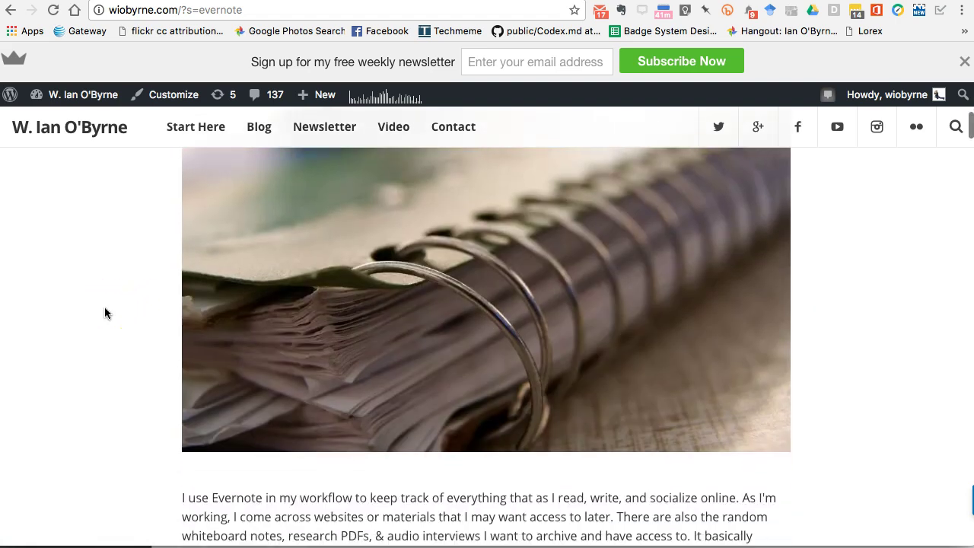
pyautogui.scroll(-5, 107, 312)
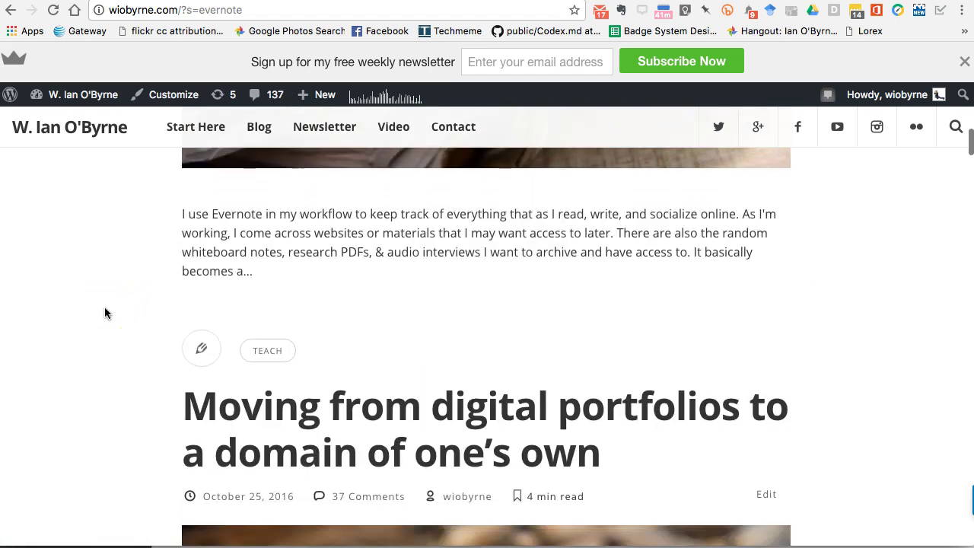
pyautogui.scroll(10, 105, 312)
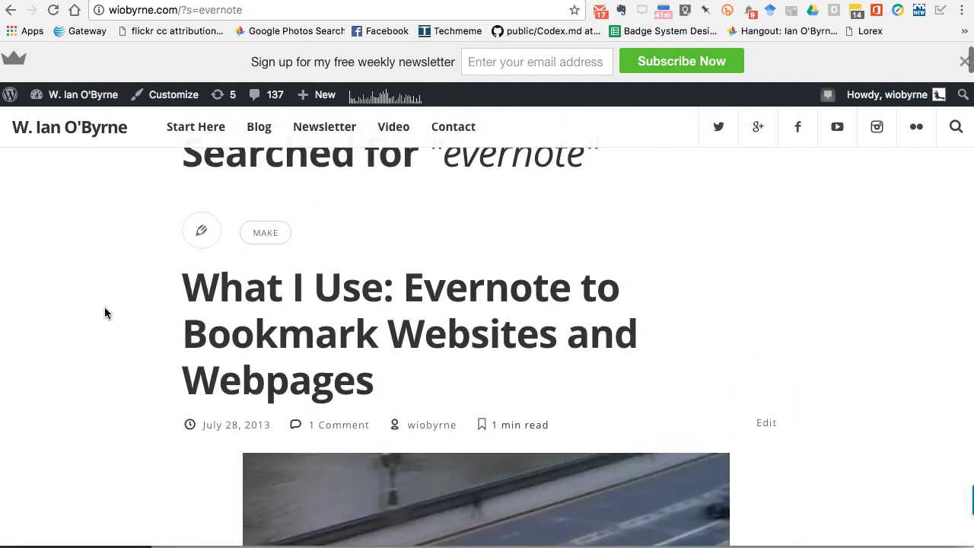
pyautogui.scroll(2, 104, 312)
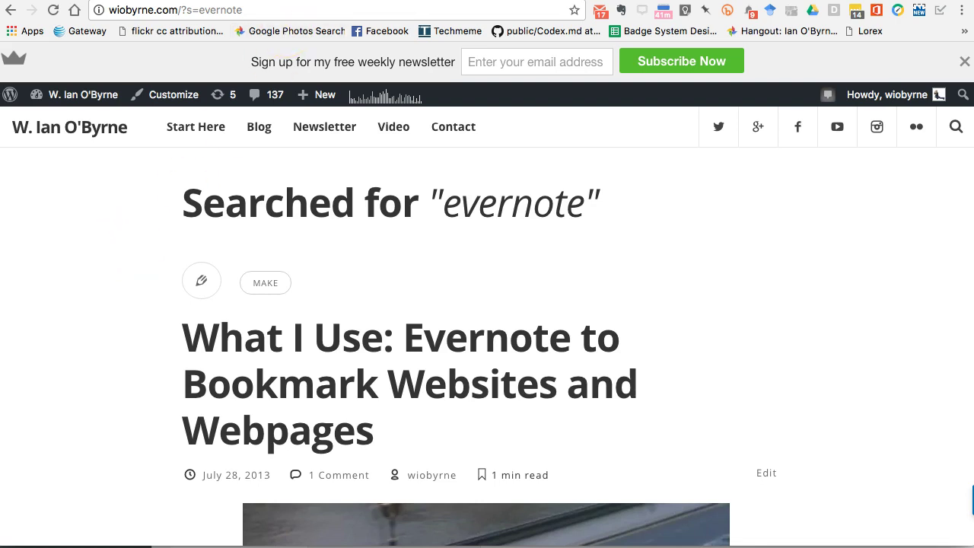
# Step: Open the website's Newsletter page about TL;DR
pyautogui.click(336, 125)
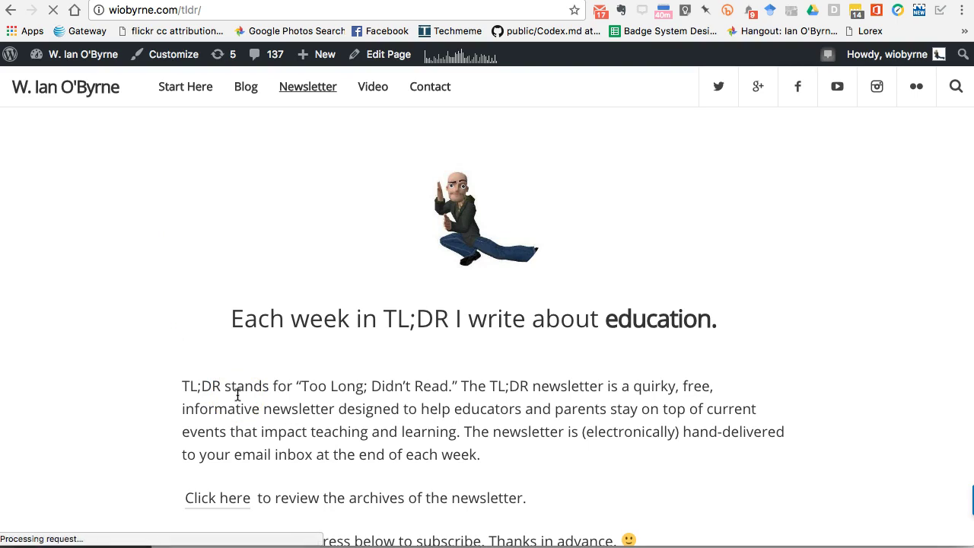
pyautogui.click(62, 444)
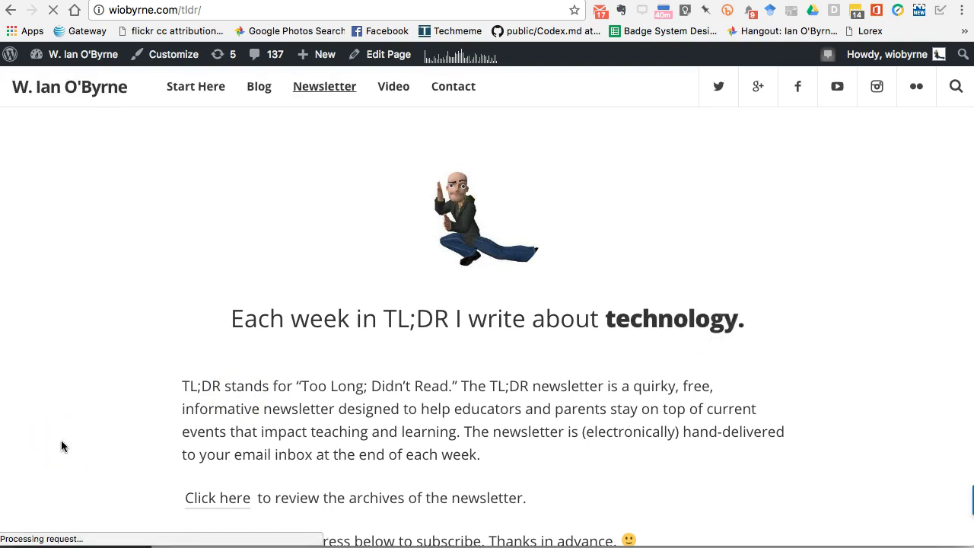